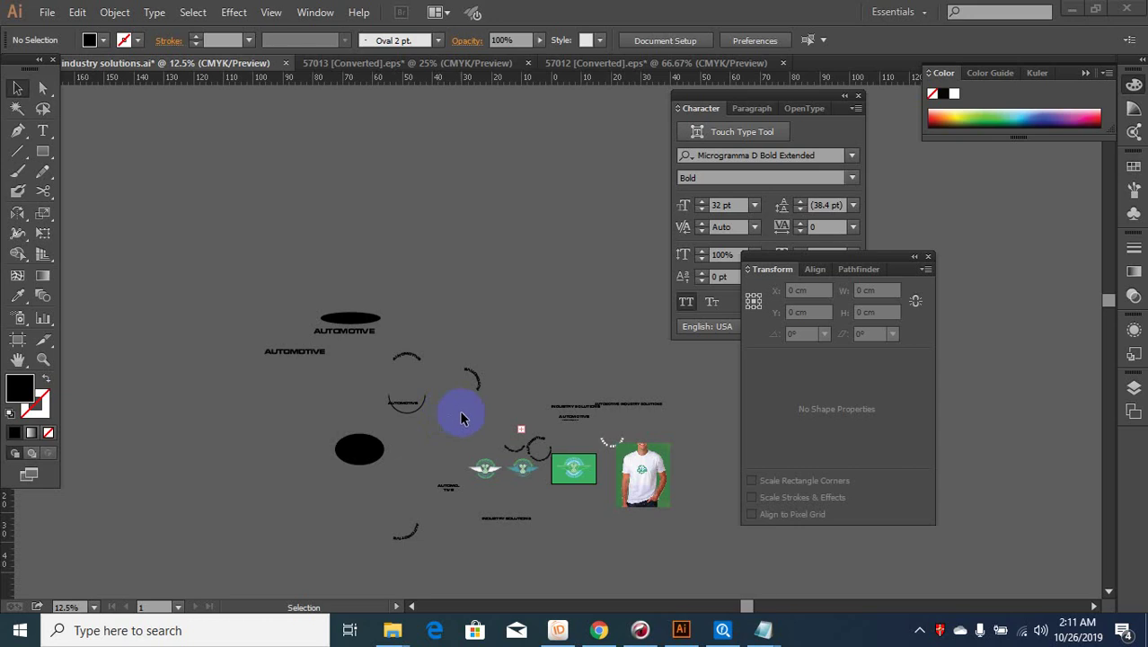
# Draw a circle above the AUTOMOTIVE text samples with the Ellipse tool.
pyautogui.scroll(2, 484, 470)
pyautogui.scroll(1, 533, 469)
pyautogui.scroll(3, 576, 469)
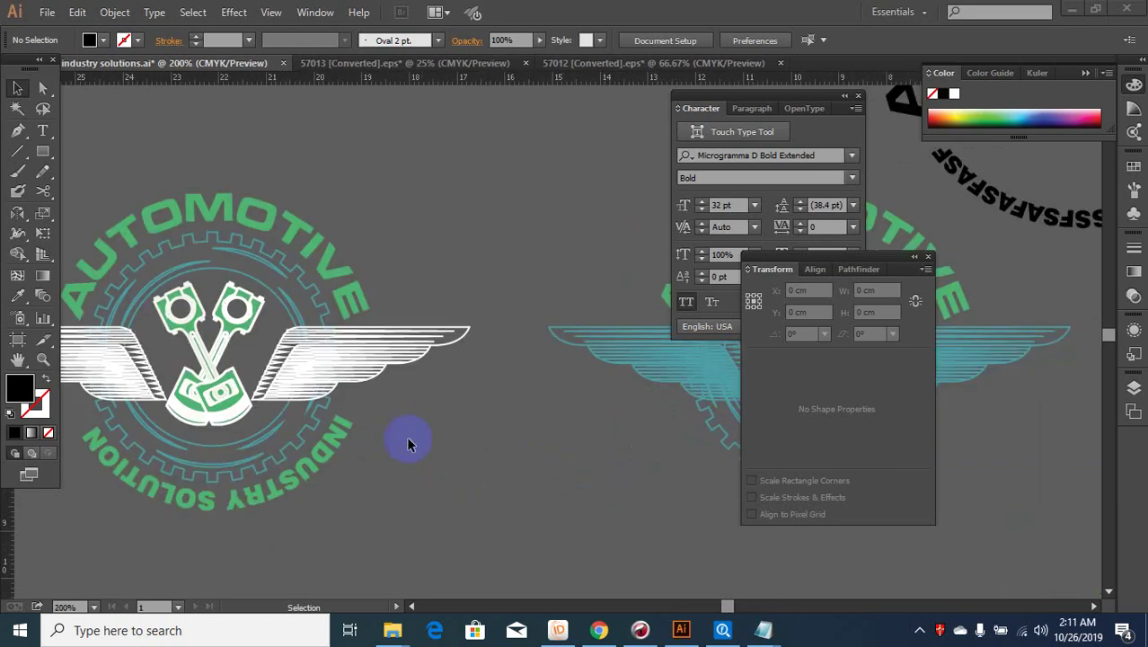
pyautogui.scroll(-1, 404, 441)
pyautogui.scroll(2, 539, 453)
pyautogui.scroll(2, 569, 367)
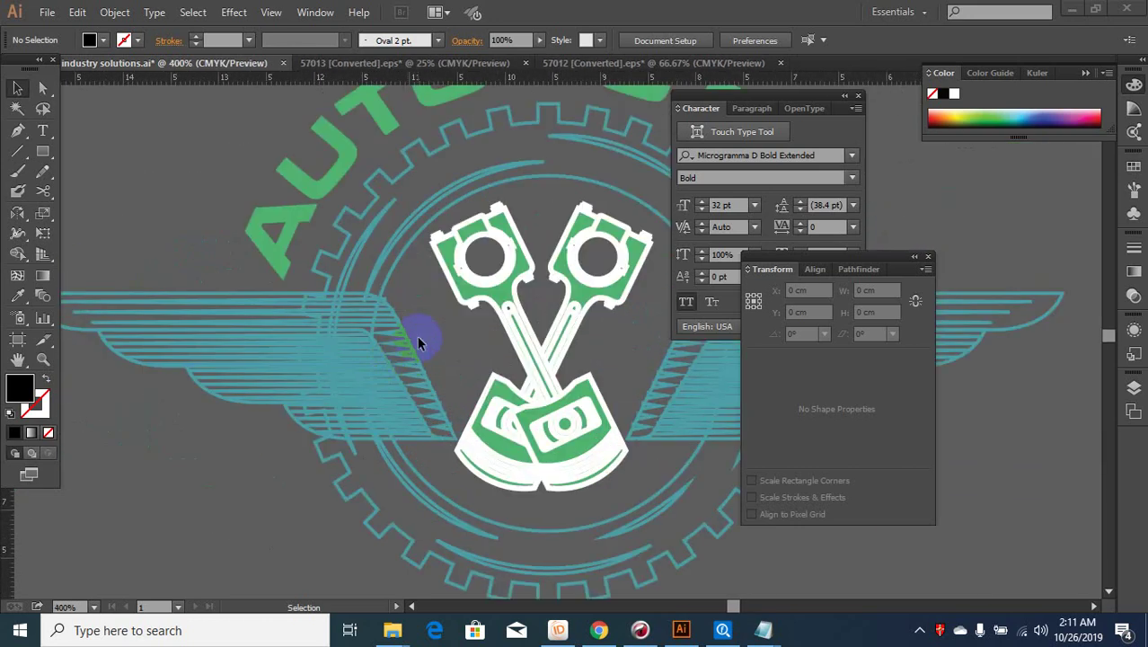
pyautogui.scroll(-2, 404, 333)
pyautogui.scroll(-1, 405, 328)
pyautogui.scroll(-1, 485, 351)
pyautogui.scroll(-1, 347, 359)
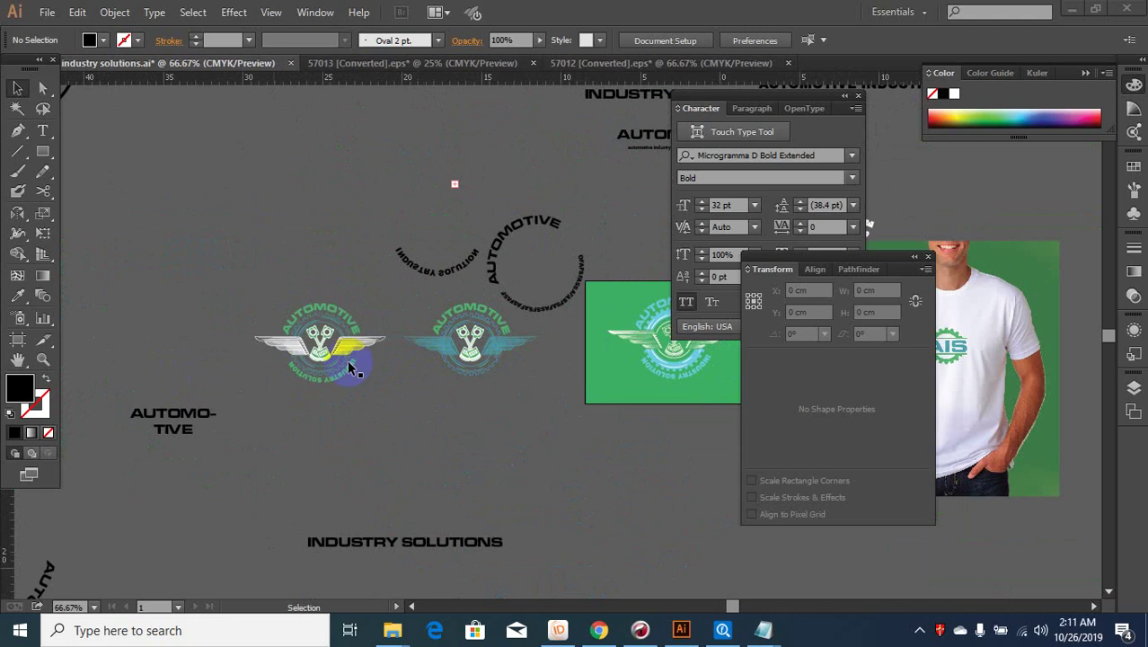
pyautogui.scroll(3, 393, 372)
pyautogui.scroll(2, 393, 372)
pyautogui.scroll(-5, 355, 384)
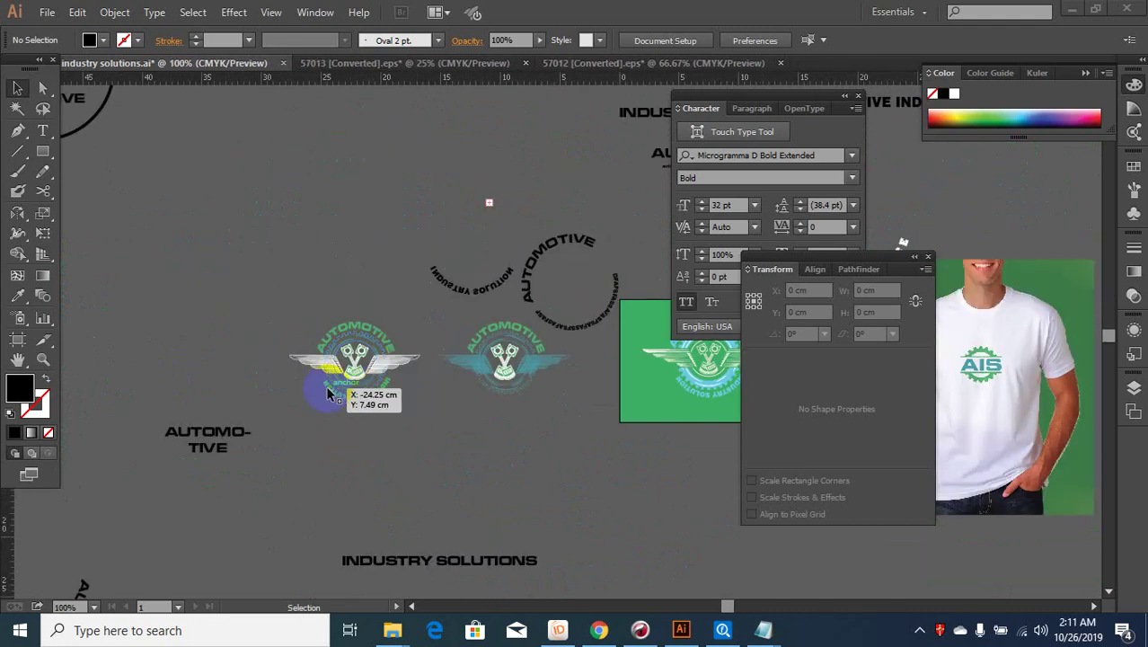
pyautogui.scroll(3, 314, 382)
pyautogui.scroll(-3, 536, 306)
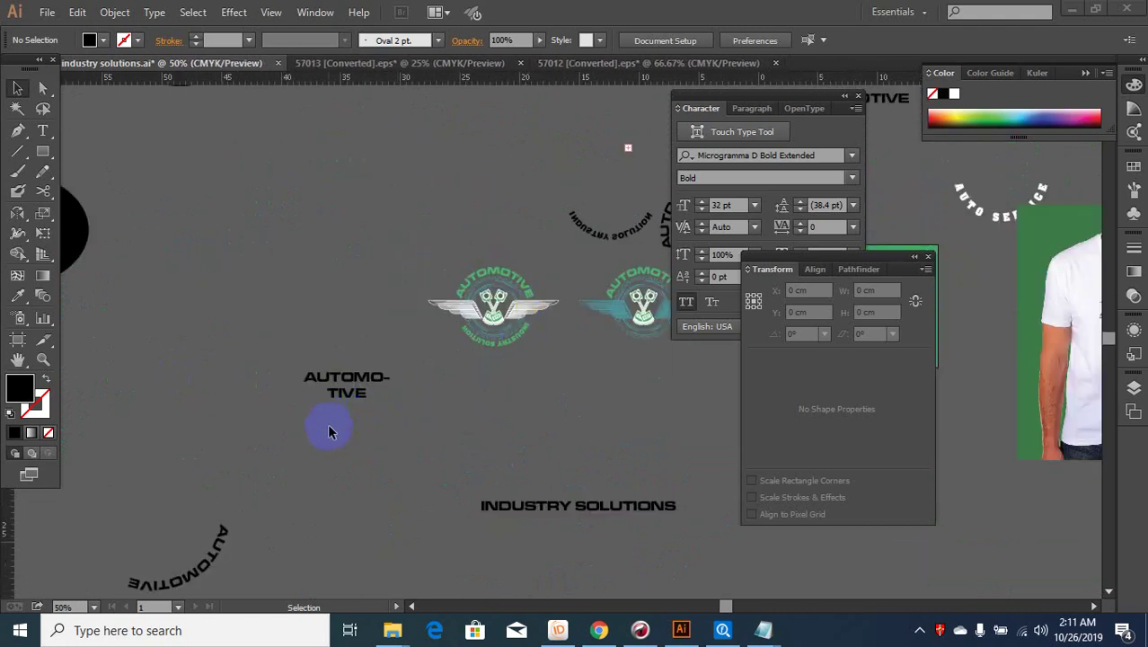
pyautogui.scroll(1, 328, 432)
pyautogui.scroll(-3, 436, 417)
pyautogui.scroll(1, 455, 322)
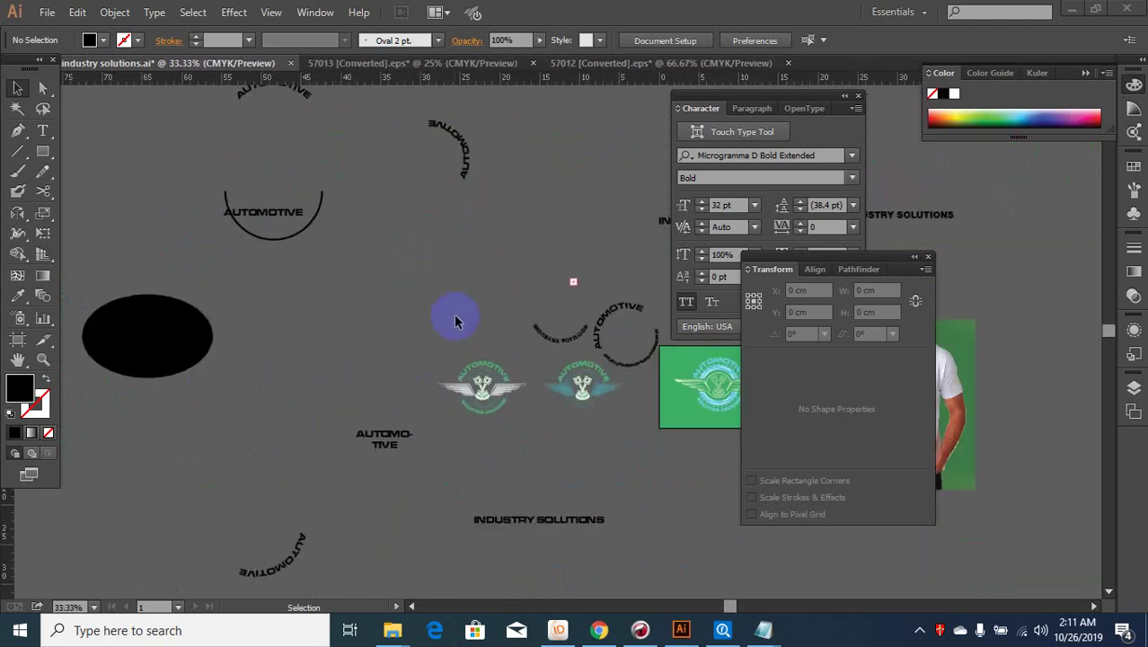
pyautogui.scroll(-2, 451, 225)
pyautogui.scroll(1, 422, 266)
pyautogui.scroll(1, 504, 227)
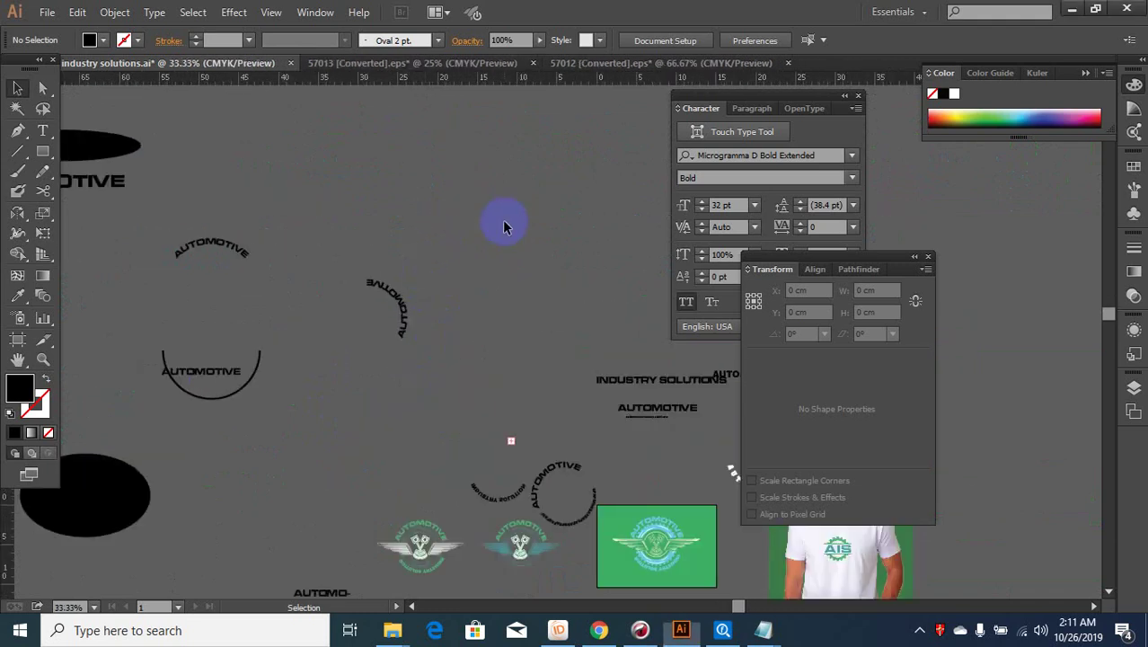
pyautogui.click(39, 155)
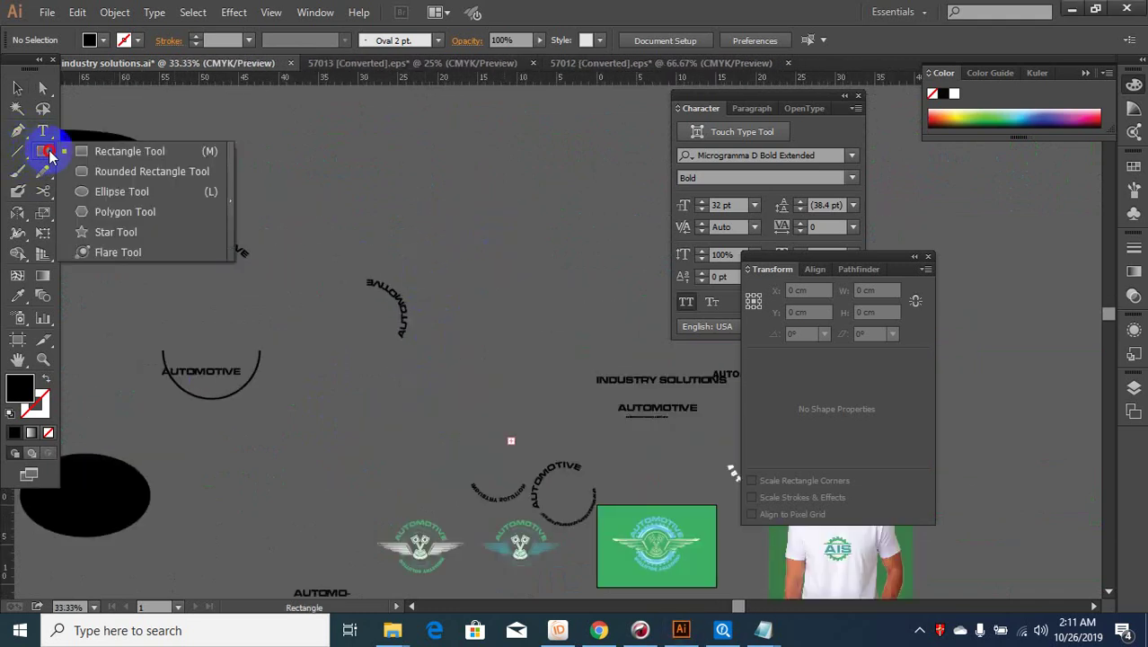
pyautogui.moveTo(42, 157); pyautogui.dragTo(72, 186)
pyautogui.scroll(-2, 104, 288)
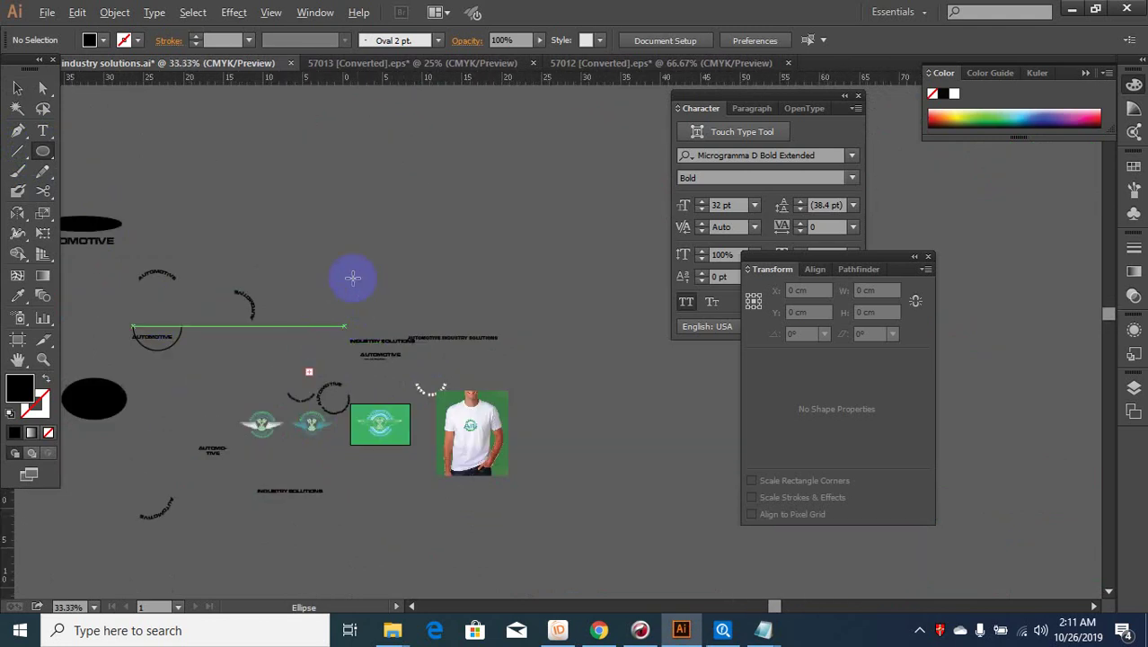
pyautogui.scroll(2, 351, 274)
pyautogui.moveTo(343, 256); pyautogui.dragTo(389, 302)
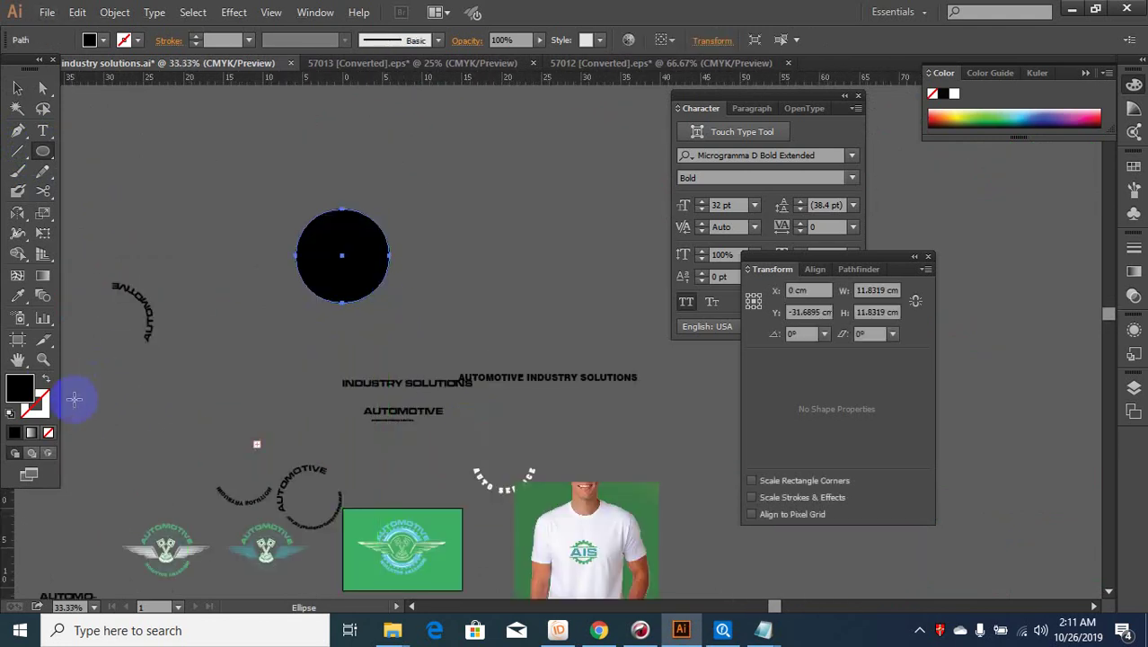
# Give the circle no fill and a 3 pt black stroke, then select it.
pyautogui.click(45, 385)
pyautogui.scroll(1, 379, 241)
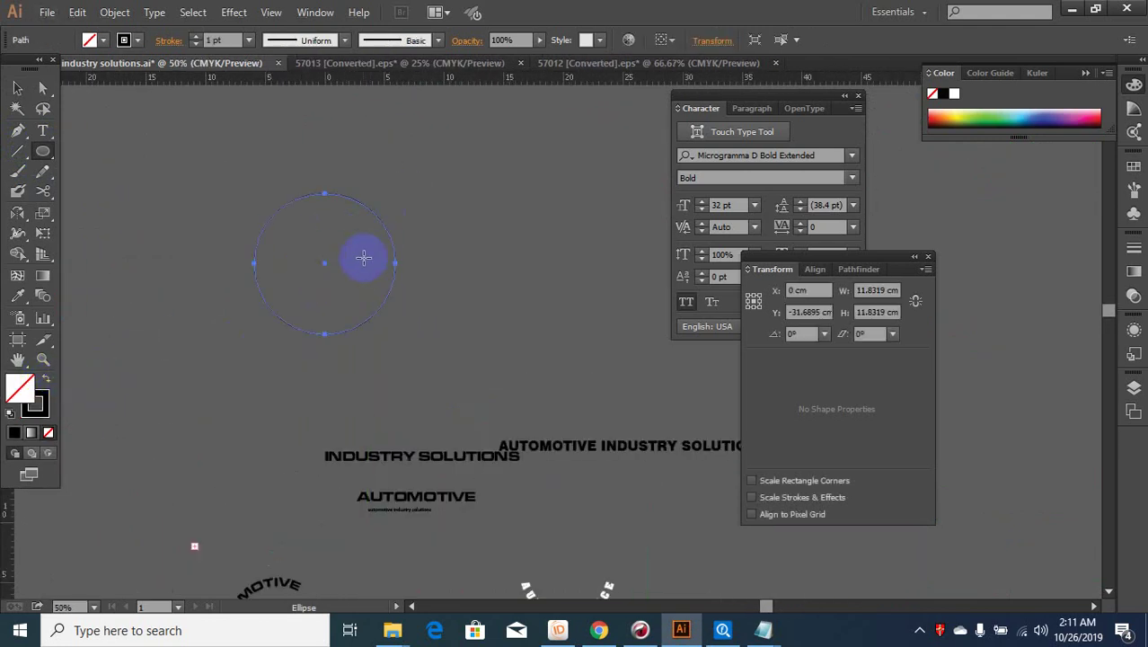
pyautogui.scroll(2, 363, 258)
pyautogui.click(221, 40)
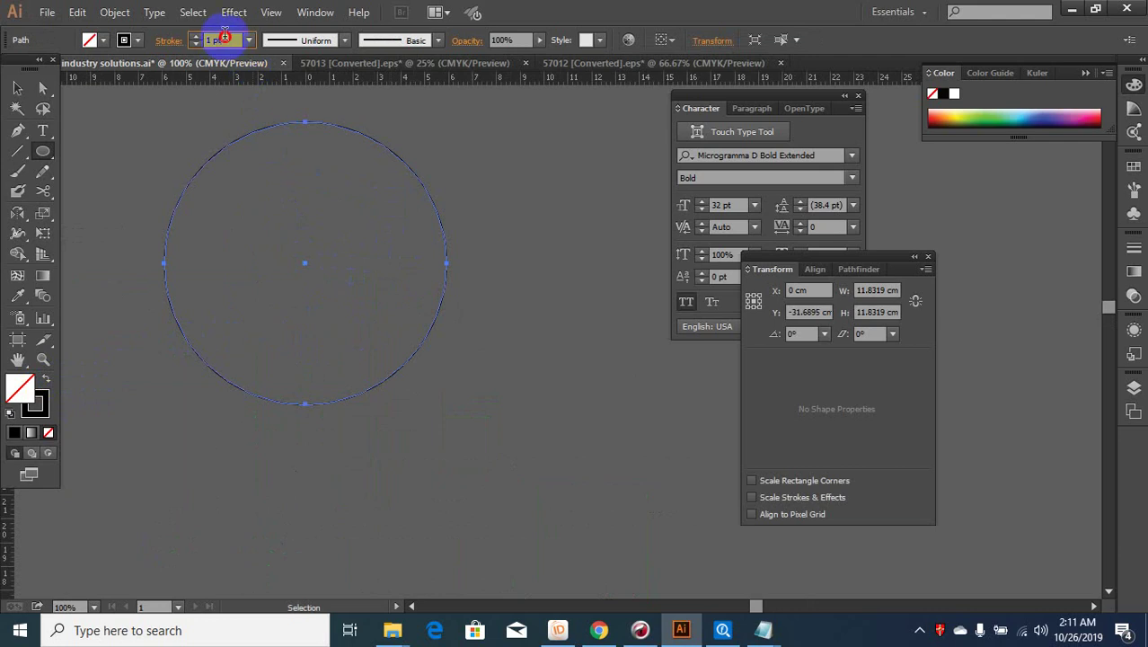
pyautogui.click(195, 36)
pyautogui.click(195, 36)
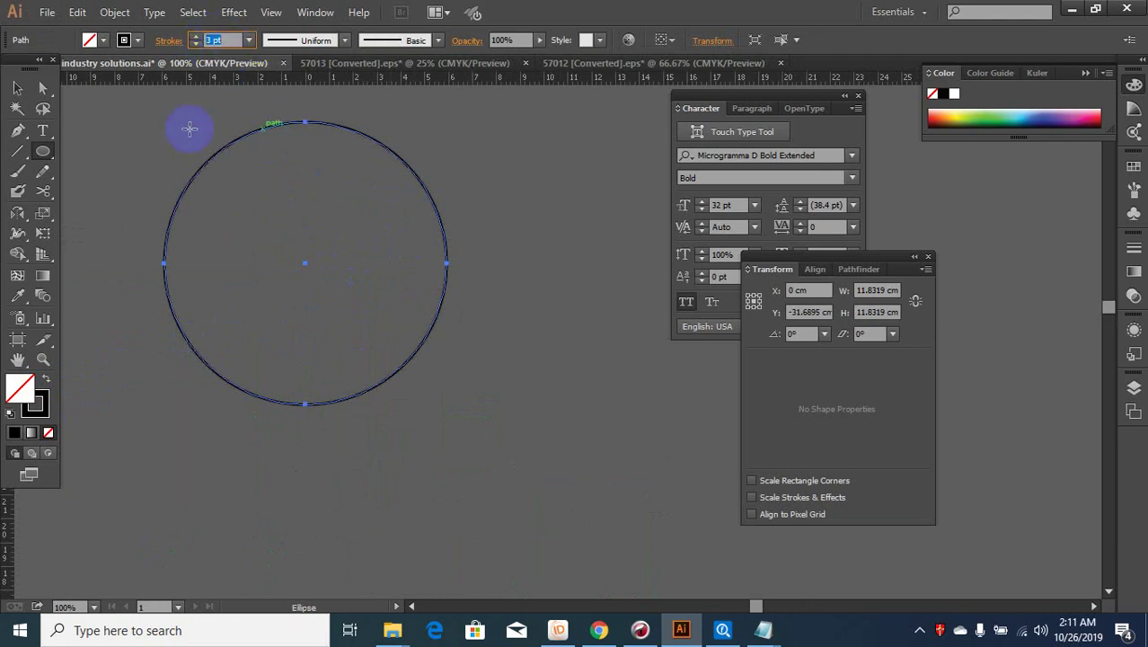
pyautogui.click(17, 87)
pyautogui.click(382, 240)
pyautogui.scroll(-2, 428, 250)
pyautogui.click(297, 258)
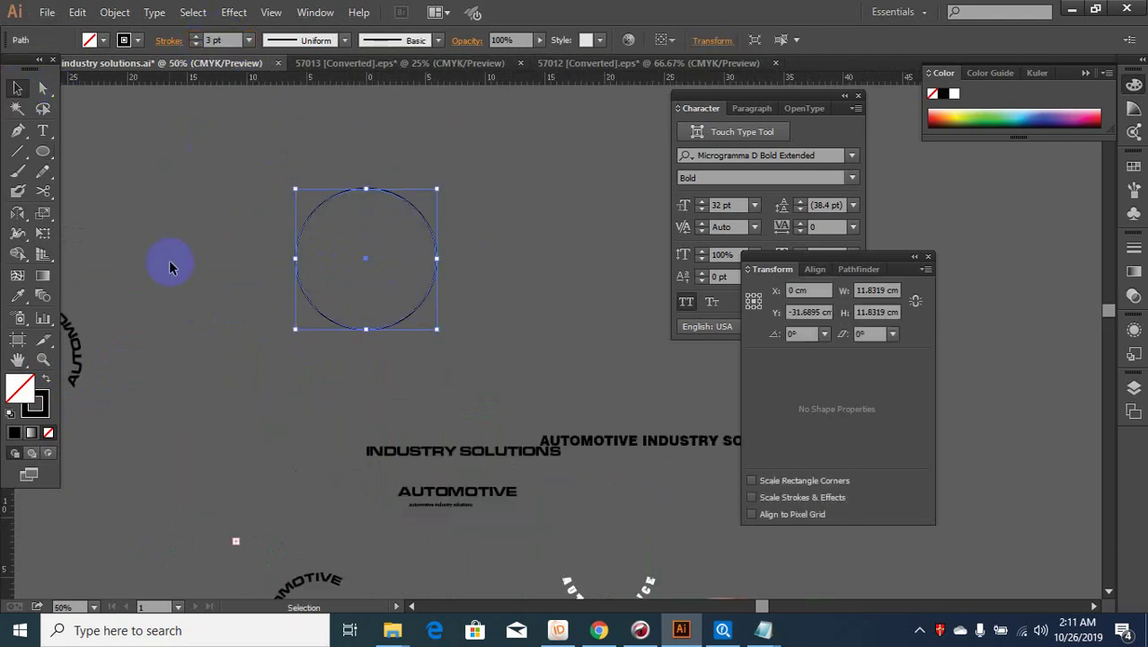
# Type AUTOMOTIVE along the circle's outline with the Type on a Path tool.
pyautogui.click(45, 133)
pyautogui.moveTo(49, 137); pyautogui.dragTo(87, 176)
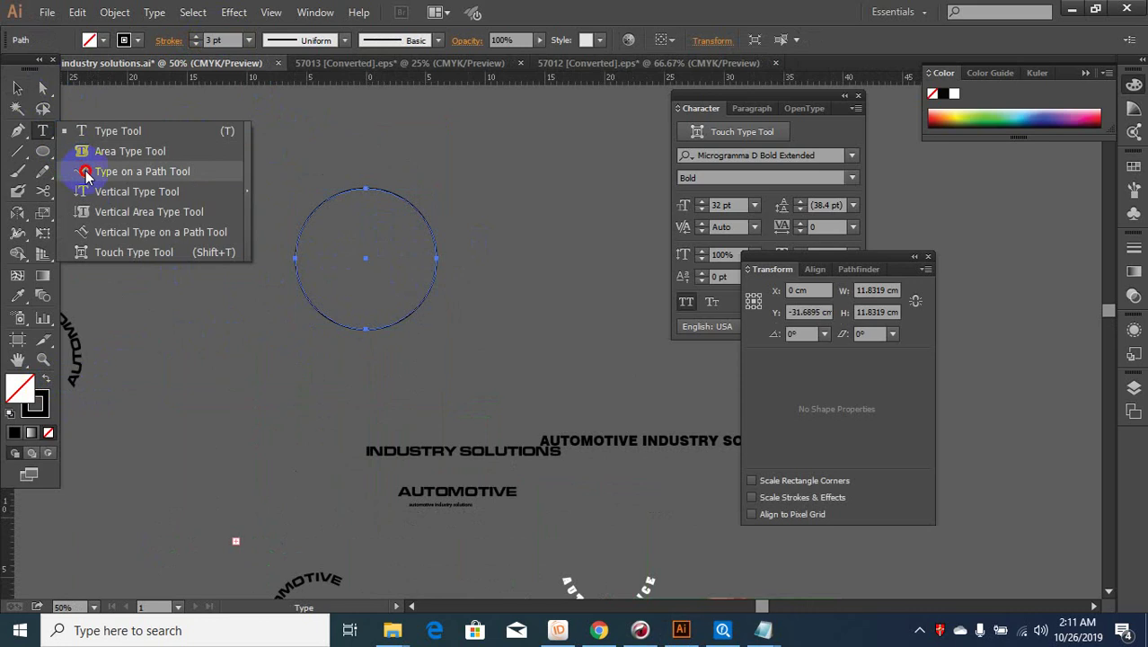
pyautogui.click(86, 174)
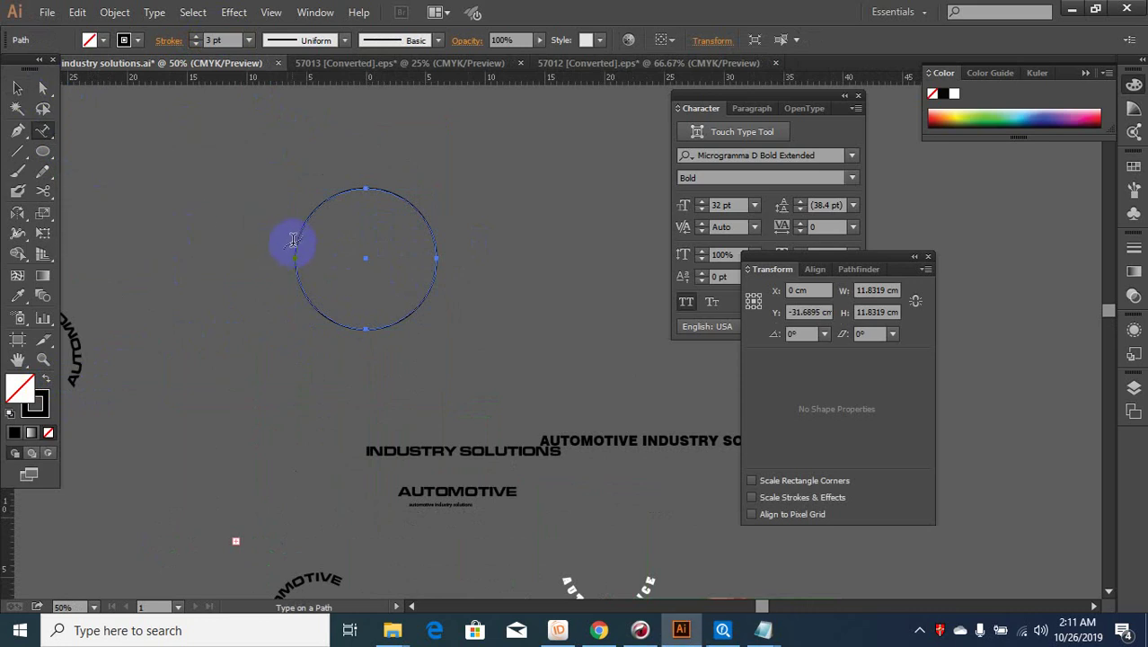
pyautogui.click(293, 241)
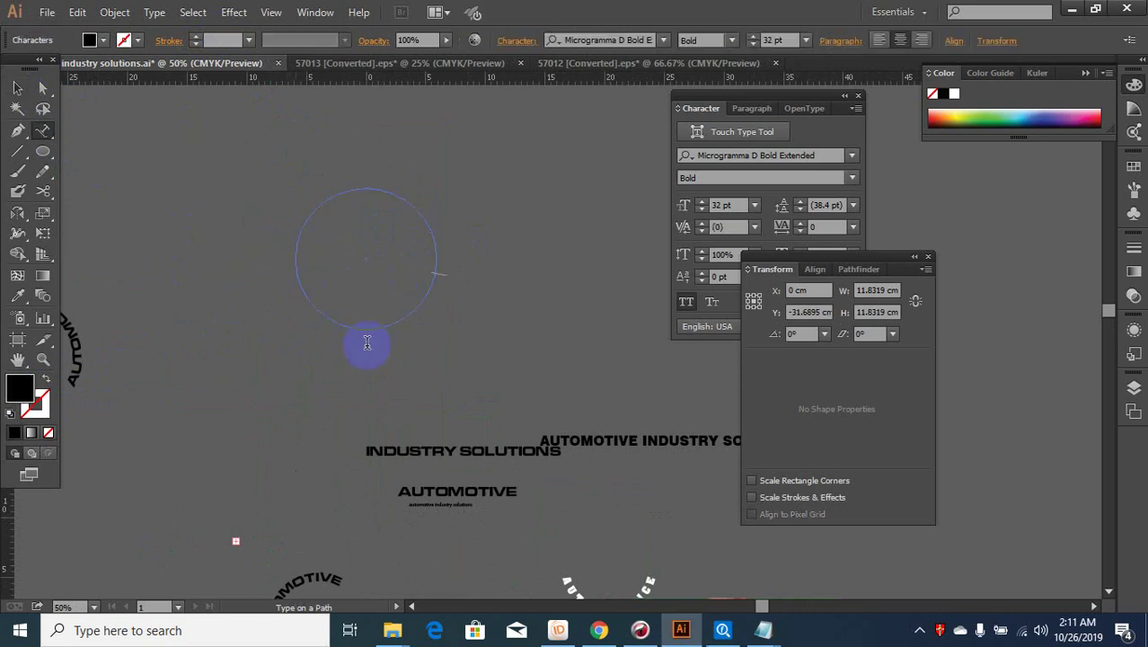
pyautogui.scroll(1, 411, 422)
pyautogui.write('AUT')
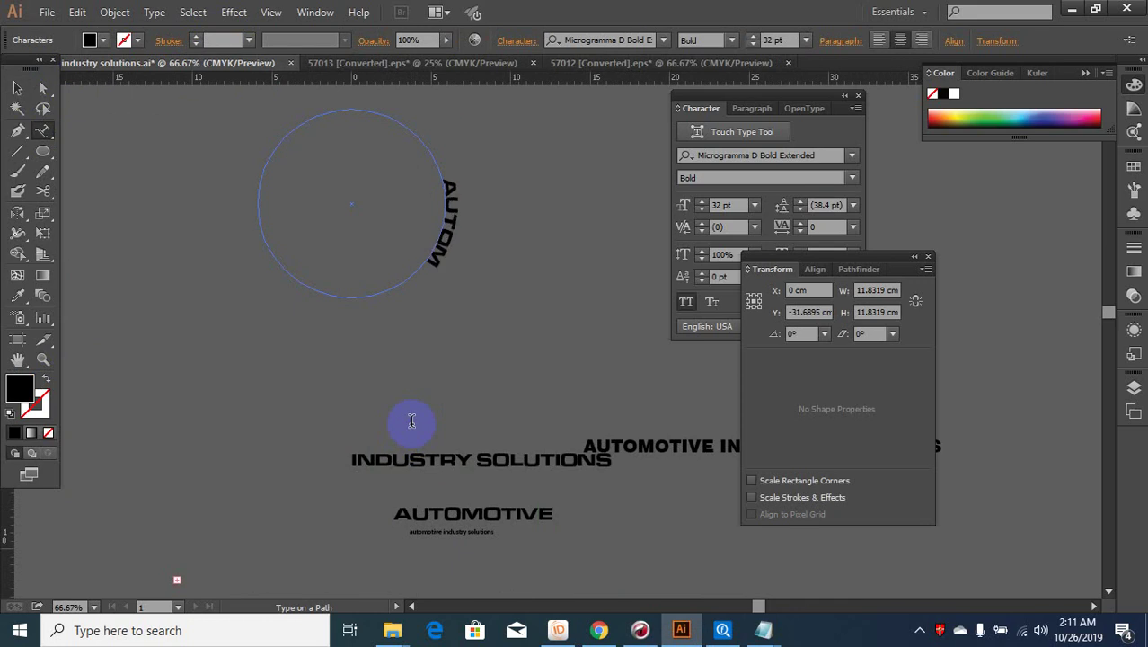
pyautogui.write('OMO')
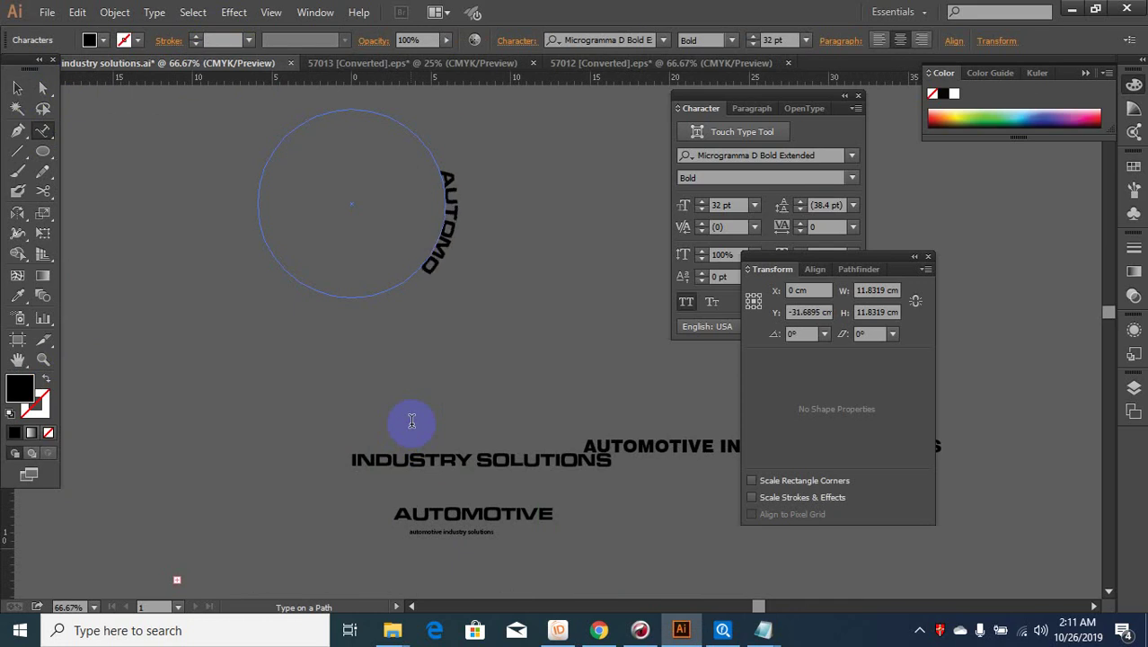
pyautogui.write('TIVE')
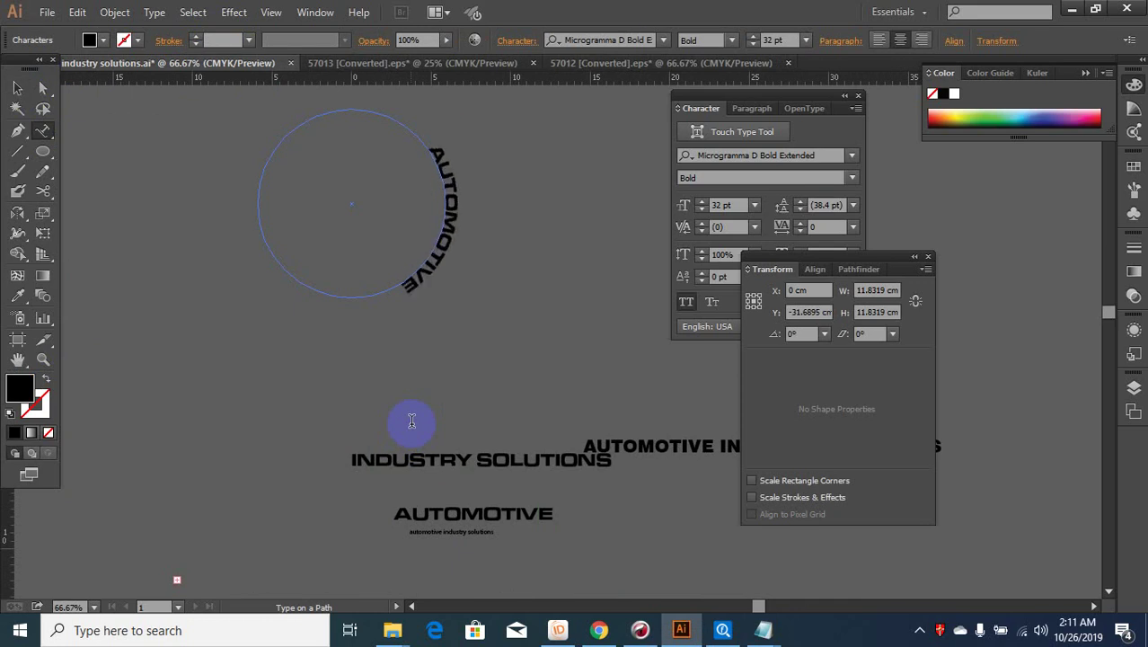
pyautogui.scroll(-1, 414, 416)
pyautogui.moveTo(409, 318); pyautogui.dragTo(416, 298)
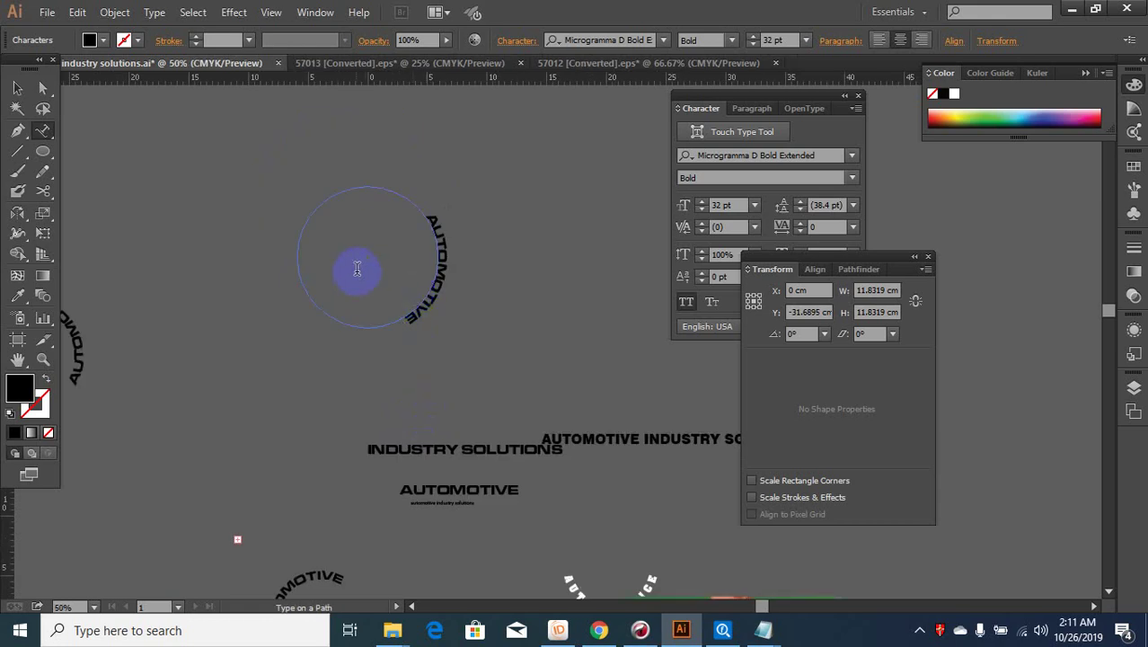
pyautogui.click(17, 87)
pyautogui.scroll(1, 383, 241)
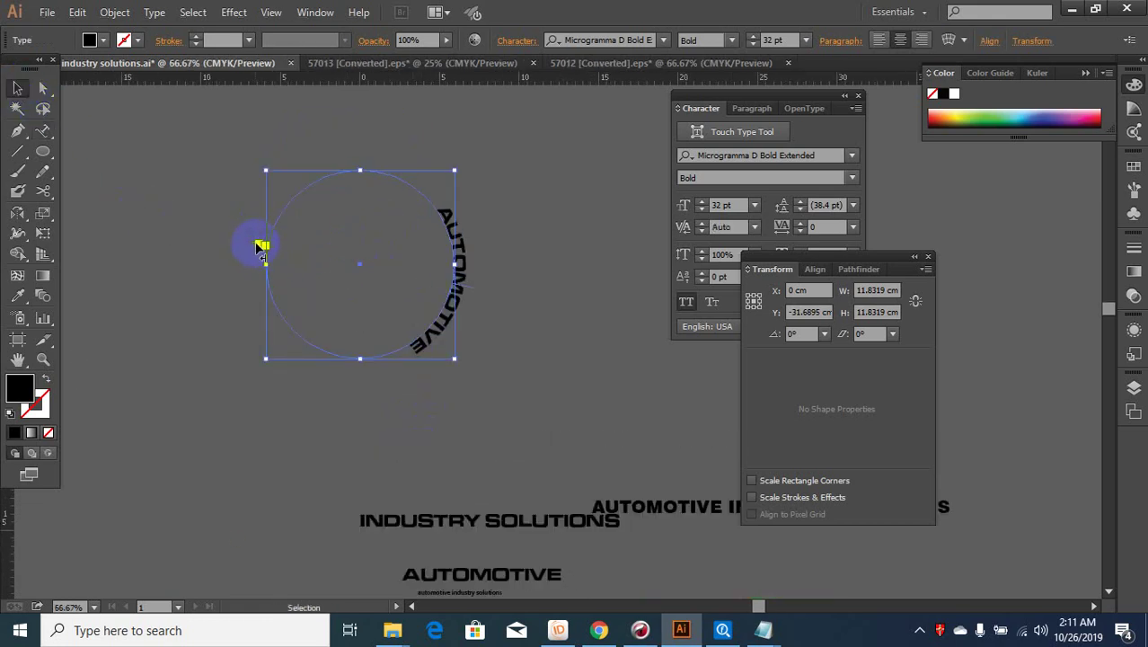
# Slide the path text's start point so AUTOMOTIVE runs toward the circle's top.
pyautogui.moveTo(282, 198); pyautogui.dragTo(294, 194)
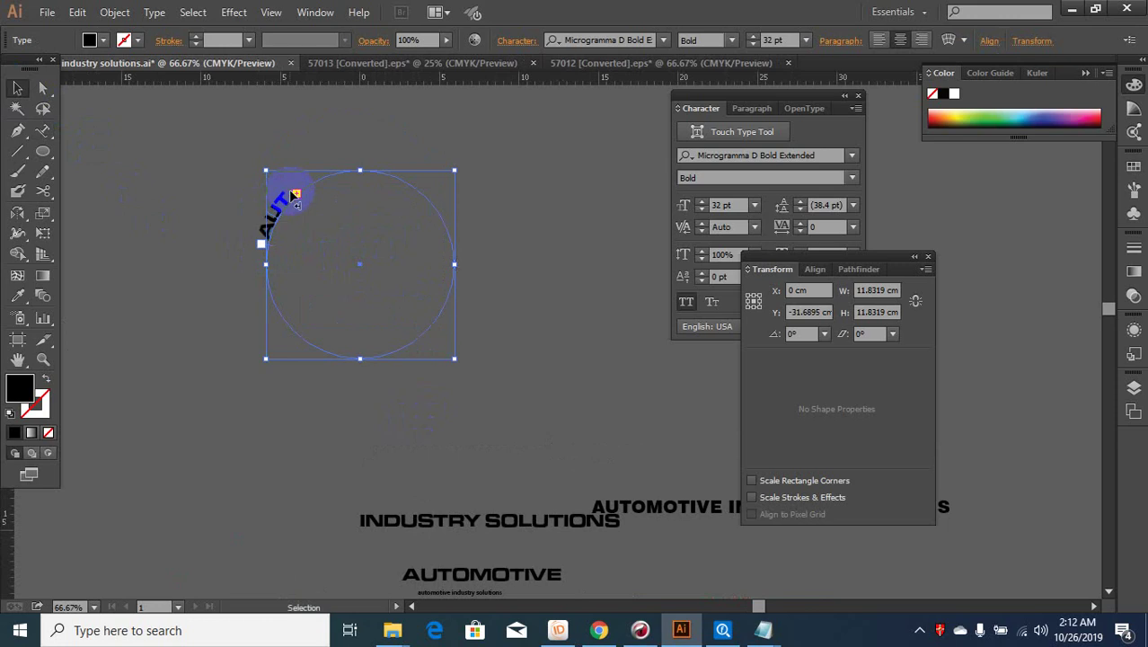
pyautogui.press('t')
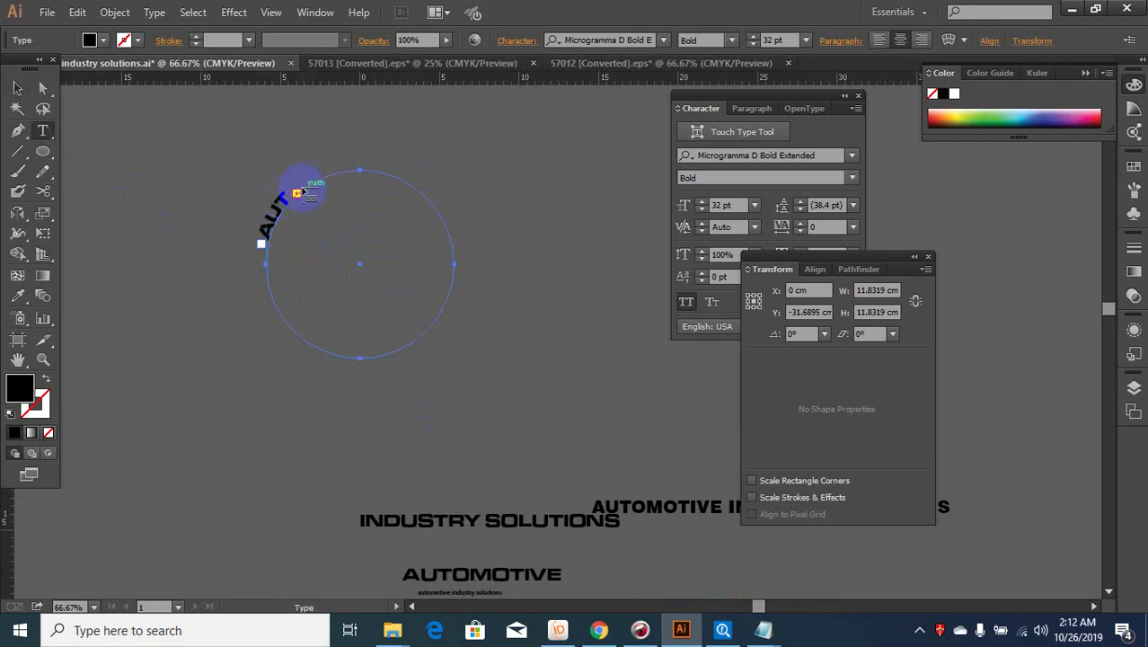
pyautogui.moveTo(298, 194)
pyautogui.mouseDown()
pyautogui.moveTo(397, 174)
pyautogui.moveTo(284, 212)
pyautogui.moveTo(266, 254)
pyautogui.mouseUp()
pyautogui.press('t')
pyautogui.press('v')
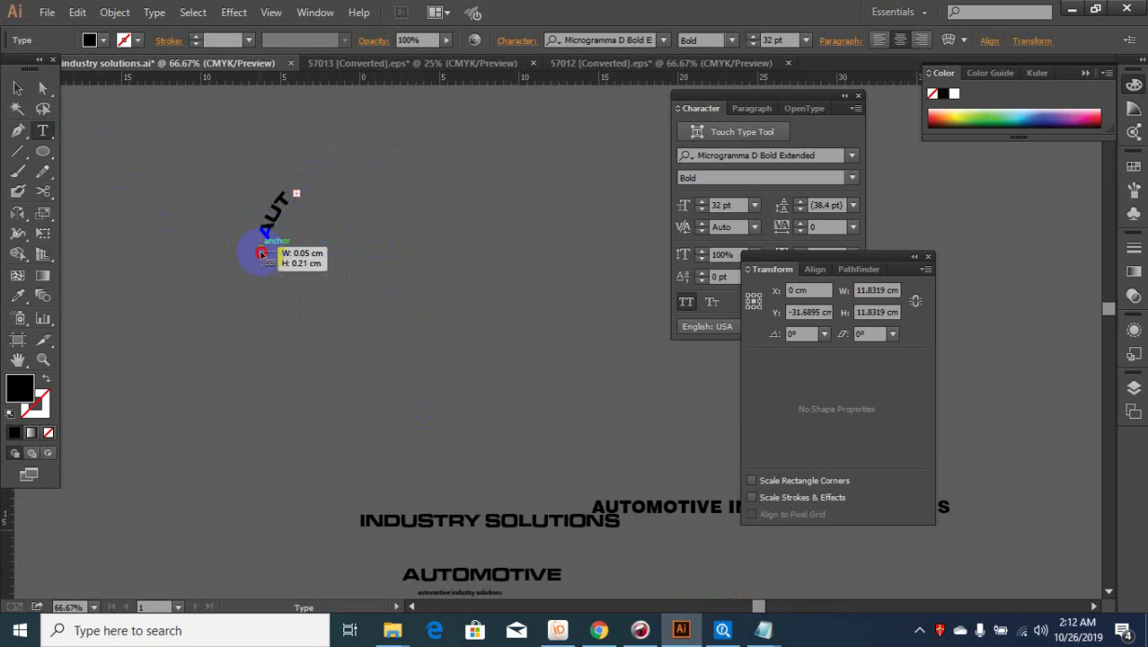
pyautogui.scroll(2, 266, 250)
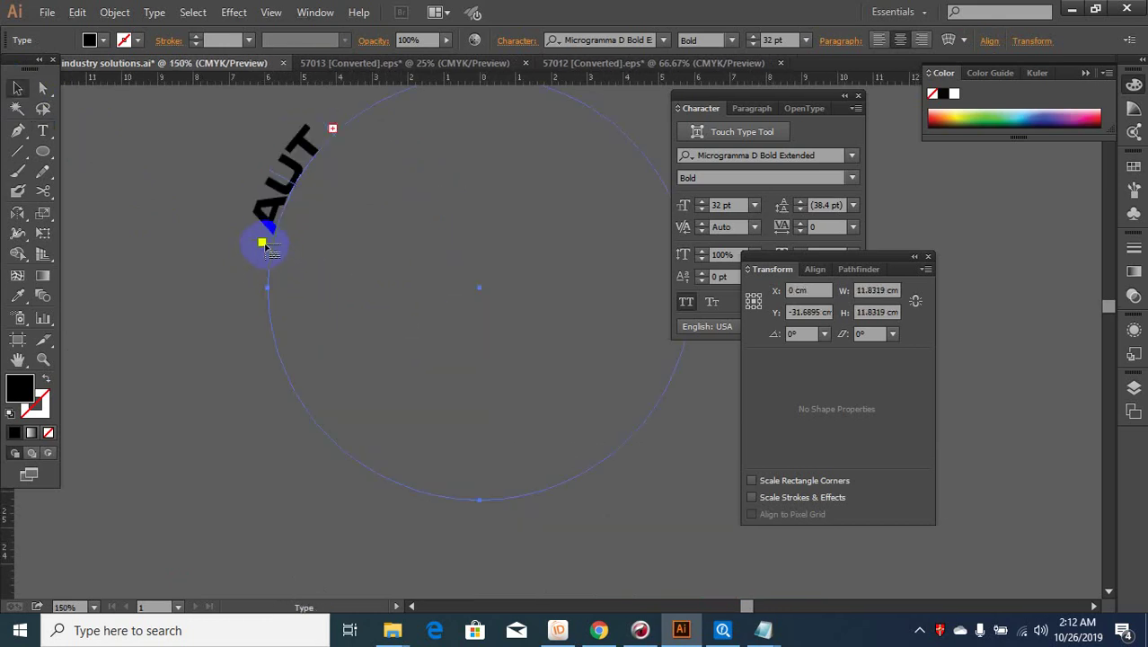
pyautogui.moveTo(275, 244); pyautogui.dragTo(225, 238)
pyautogui.scroll(-1, 263, 248)
pyautogui.scroll(-1, 263, 247)
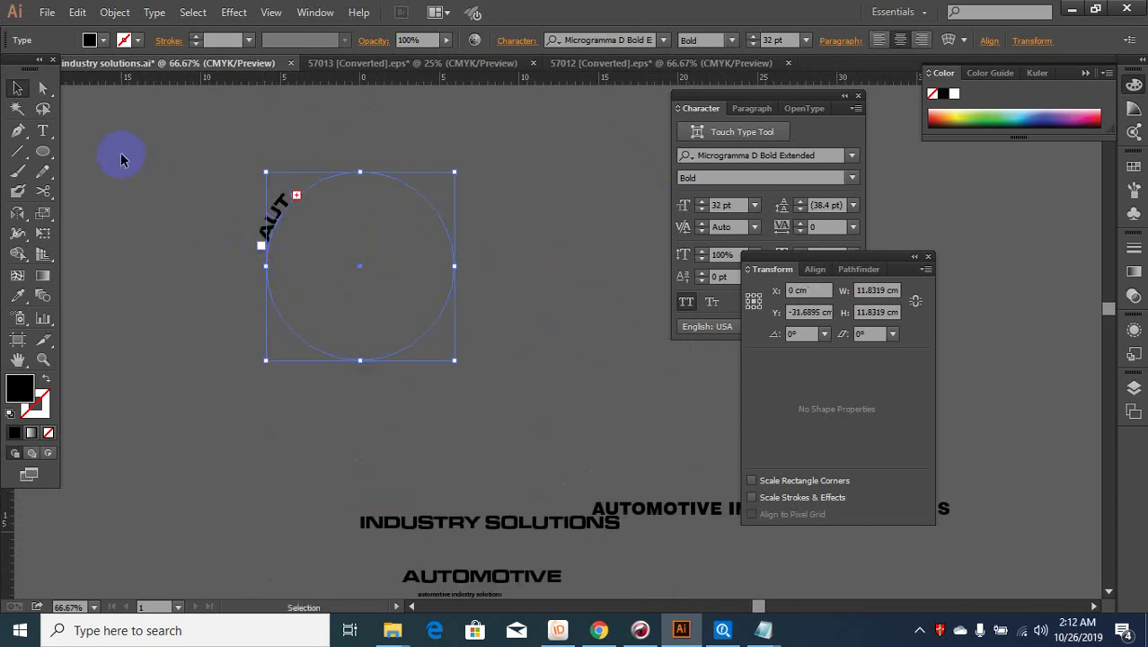
# Select the curved AUTOMOTIVE text and rotate it to arc across the top.
pyautogui.click(17, 88)
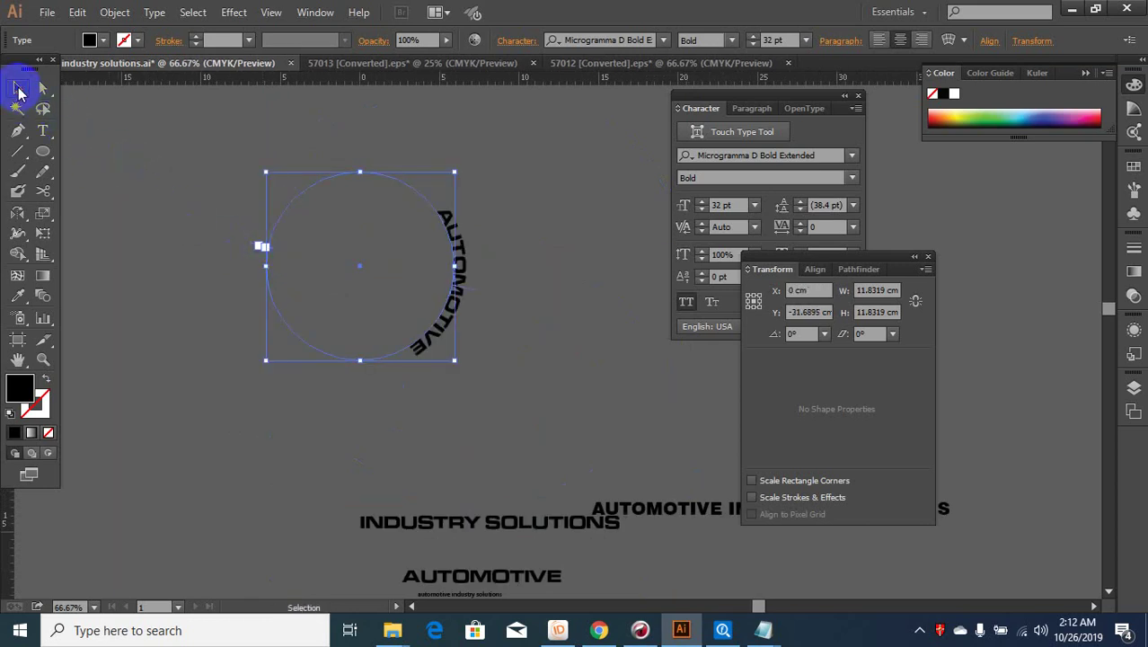
pyautogui.click(385, 246)
pyautogui.scroll(-1, 405, 245)
pyautogui.click(458, 238)
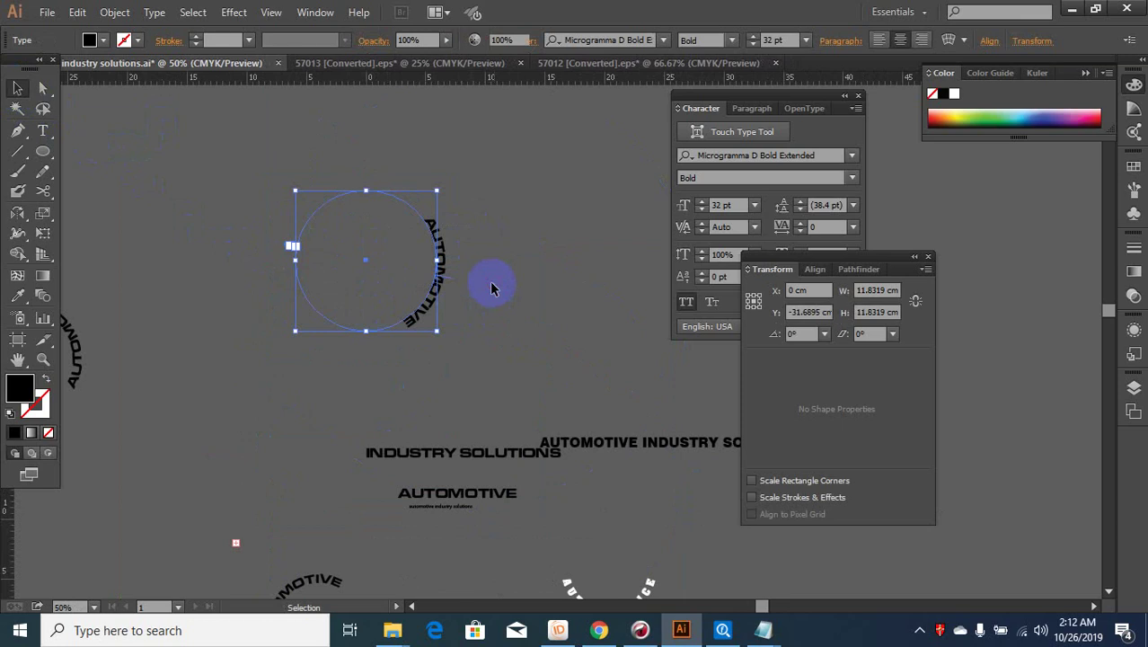
pyautogui.click(486, 292)
pyautogui.scroll(1, 477, 298)
pyautogui.click(399, 331)
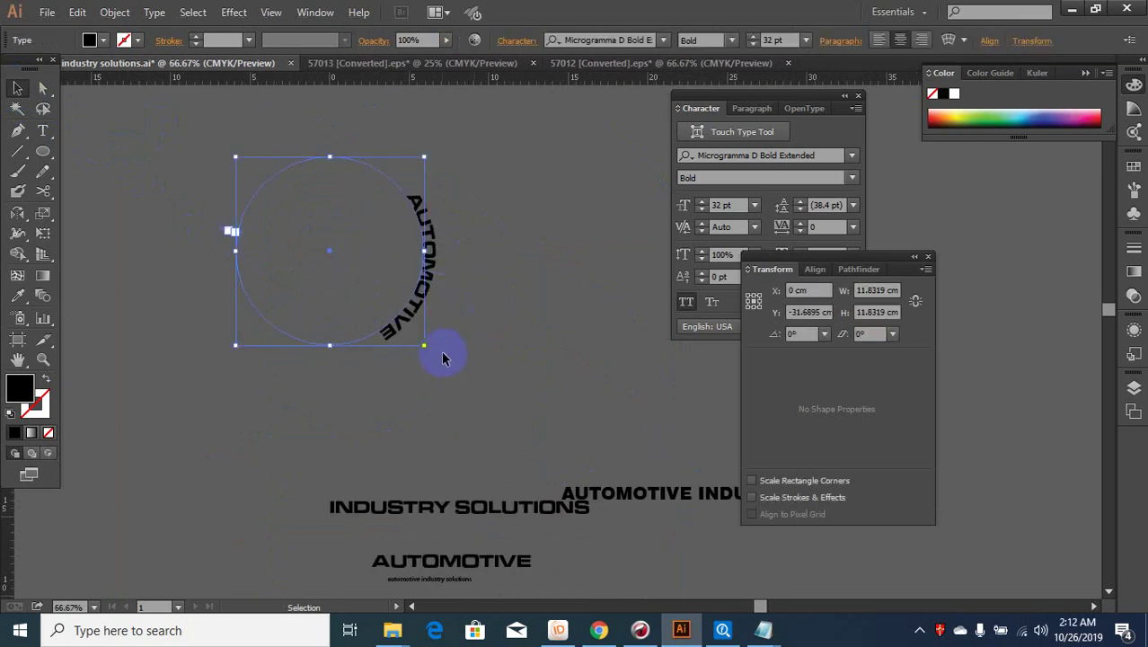
pyautogui.moveTo(428, 353); pyautogui.dragTo(456, 142)
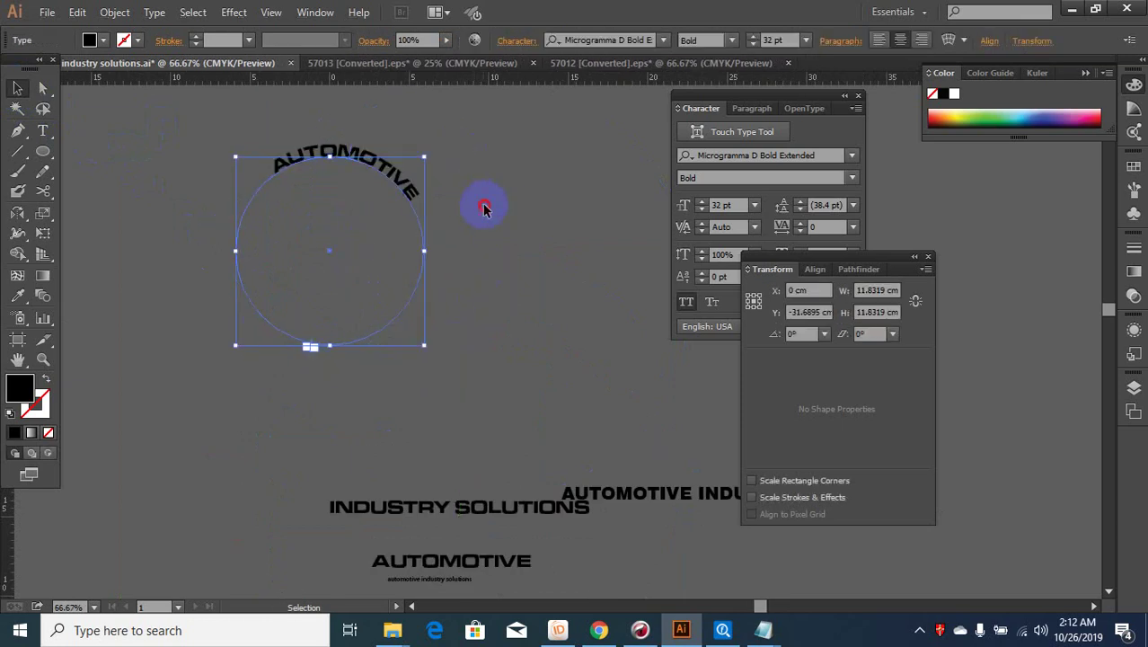
pyautogui.click(456, 251)
# Reselect the curved AUTOMOTIVE text and drag it off to the right.
pyautogui.scroll(-1, 457, 245)
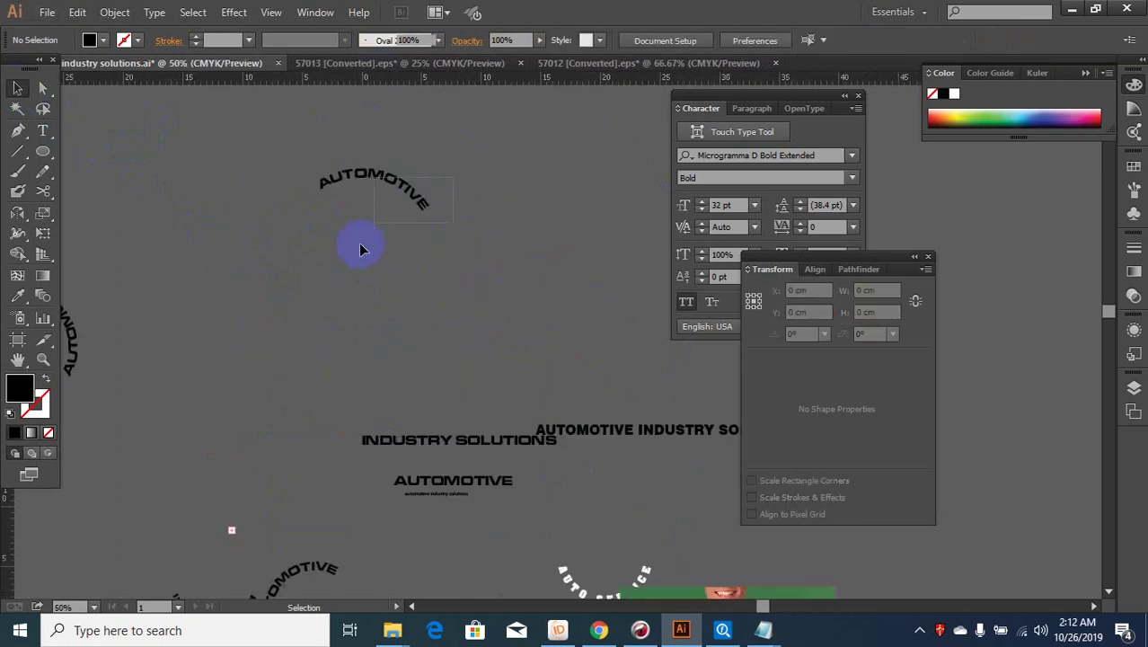
pyautogui.click(358, 187)
pyautogui.scroll(1, 359, 198)
pyautogui.click(471, 184)
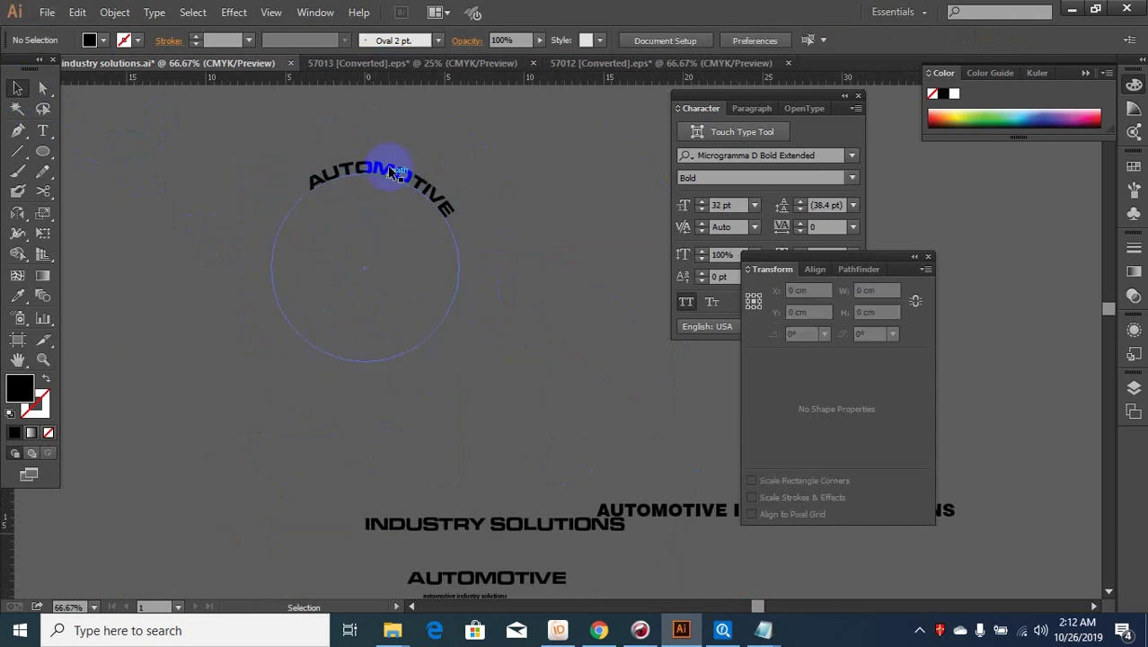
pyautogui.scroll(2, 395, 172)
pyautogui.scroll(-1, 382, 180)
pyautogui.click(395, 205)
pyautogui.scroll(-2, 432, 205)
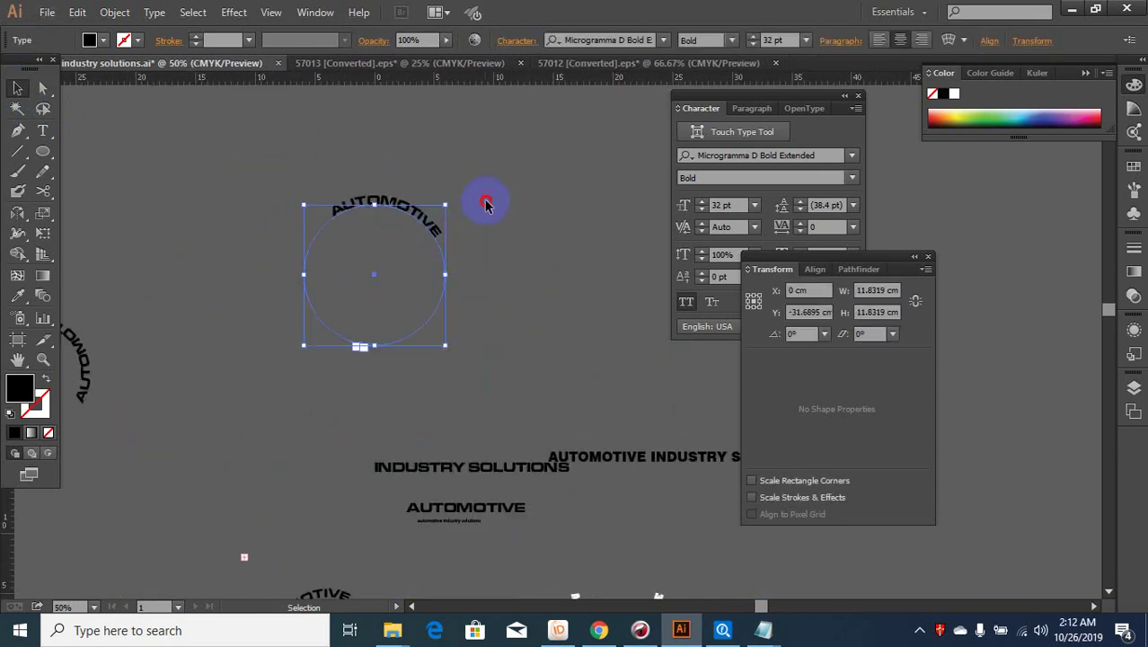
pyautogui.click(467, 193)
pyautogui.click(422, 189)
pyautogui.scroll(-1, 395, 224)
pyautogui.moveTo(441, 192); pyautogui.dragTo(601, 207)
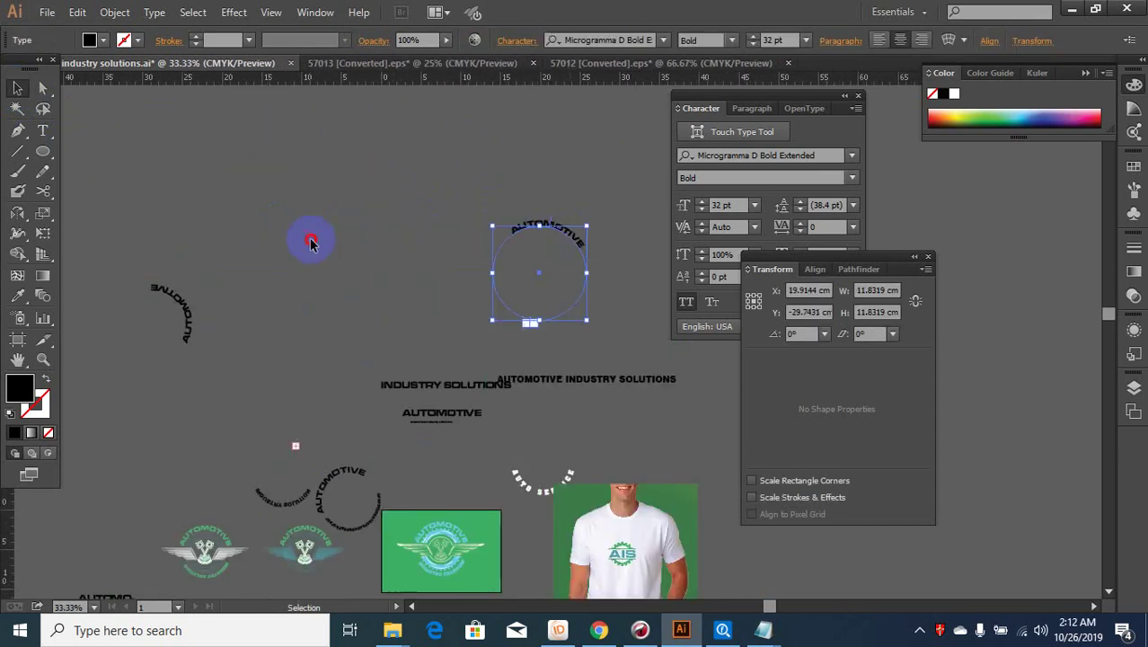
pyautogui.click(310, 243)
pyautogui.scroll(1, 233, 229)
pyautogui.scroll(1, 229, 237)
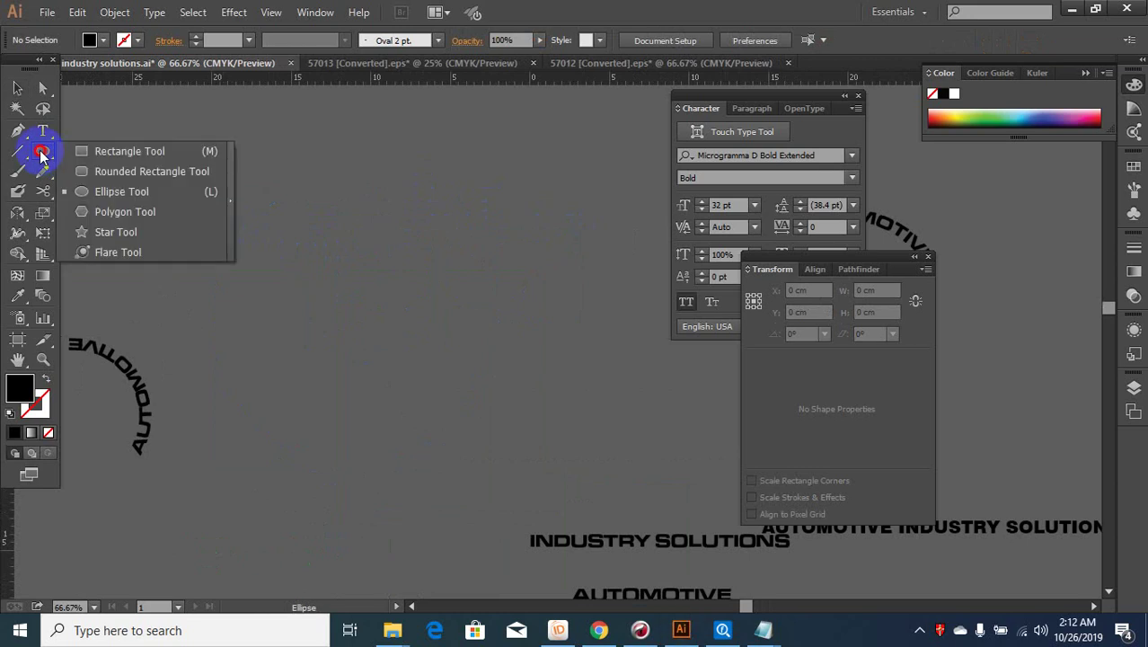
# Draw a new 13.546 cm circle with no fill and a black outline.
pyautogui.moveTo(41, 155); pyautogui.dragTo(117, 191)
pyautogui.moveTo(274, 233); pyautogui.dragTo(390, 310)
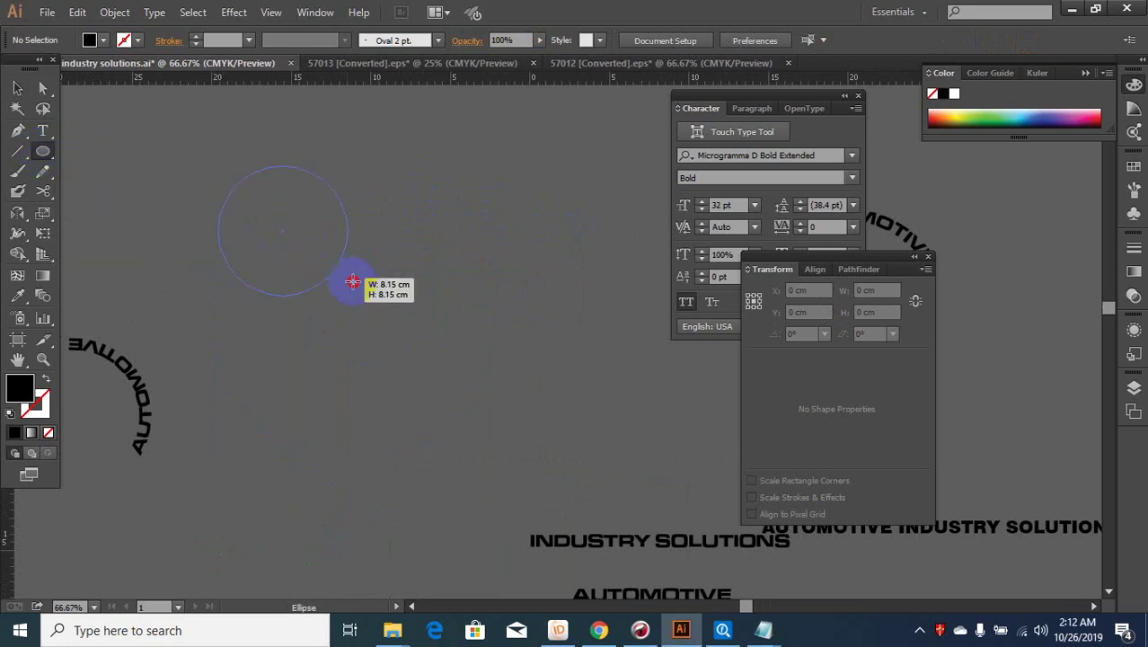
pyautogui.click(45, 378)
pyautogui.hotkey('ctrl', '-')
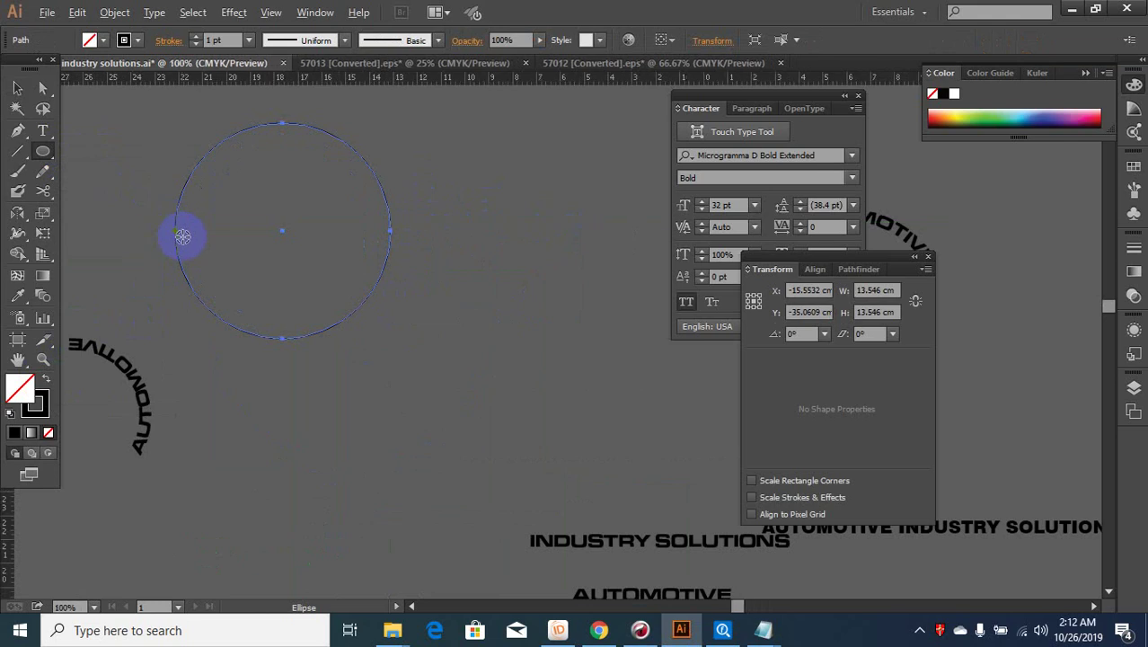
pyautogui.keyDown('alt'); pyautogui.scroll(-2, 223, 297); pyautogui.keyUp('alt')
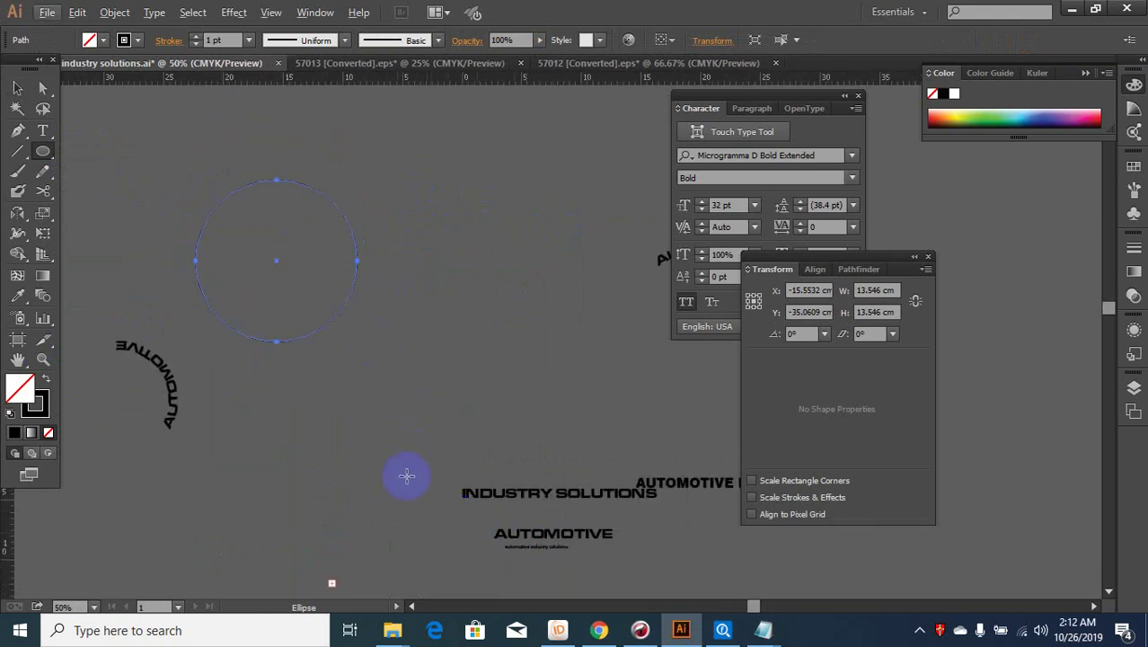
pyautogui.moveTo(42, 130); pyautogui.dragTo(99, 169)
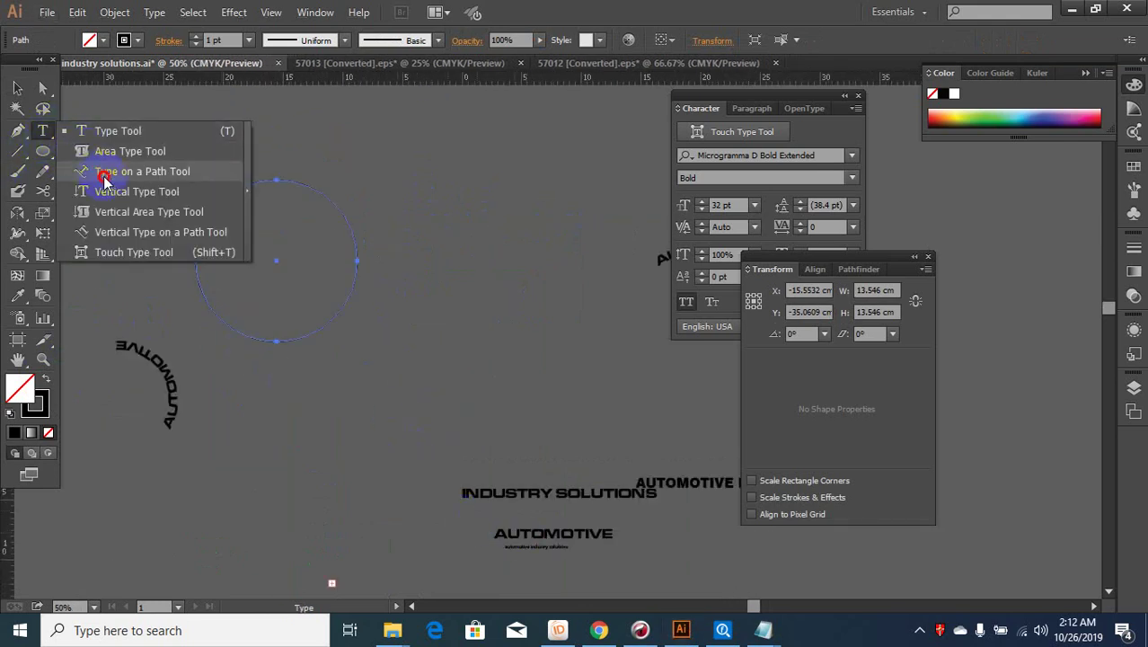
pyautogui.click(206, 290)
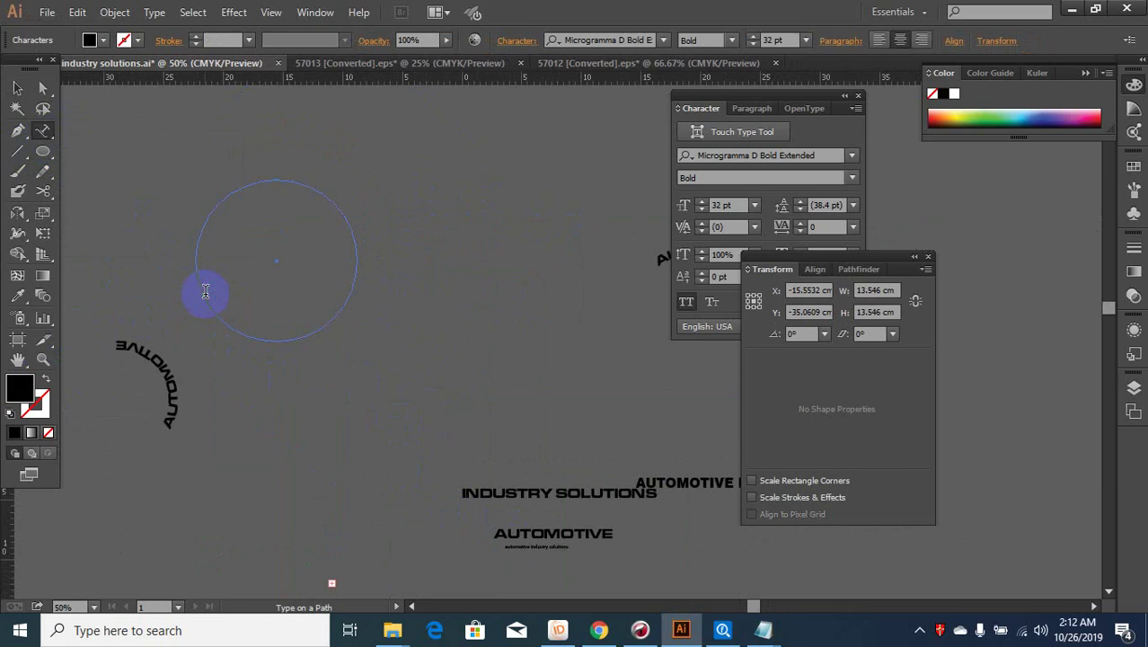
# Cut the circle at its left and right anchor points with the Scissors tool.
pyautogui.click(43, 192)
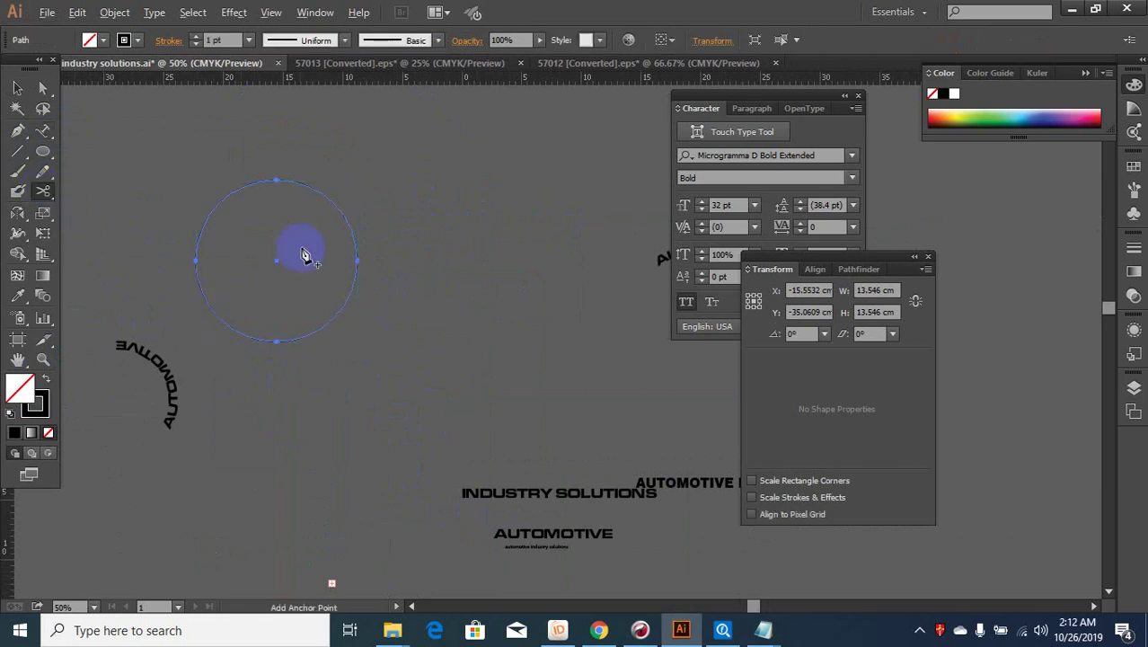
pyautogui.keyDown('alt'); pyautogui.scroll(2, 305, 253); pyautogui.keyUp('alt')
pyautogui.click(410, 271)
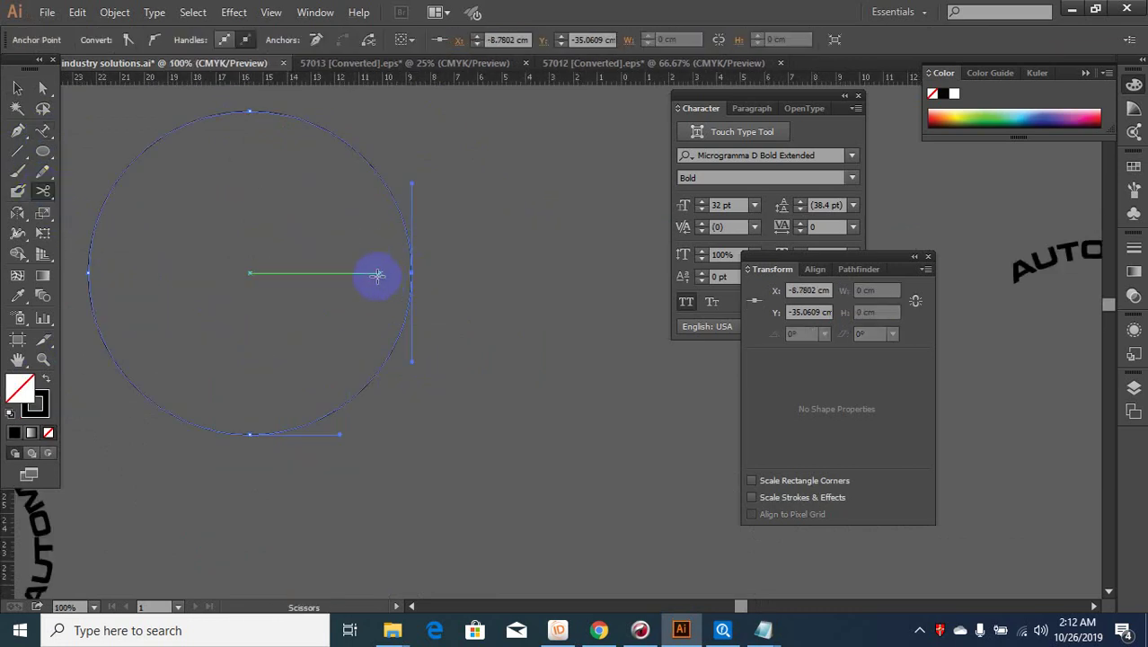
pyautogui.click(89, 271)
pyautogui.keyDown('alt'); pyautogui.scroll(-2, 397, 307); pyautogui.keyUp('alt')
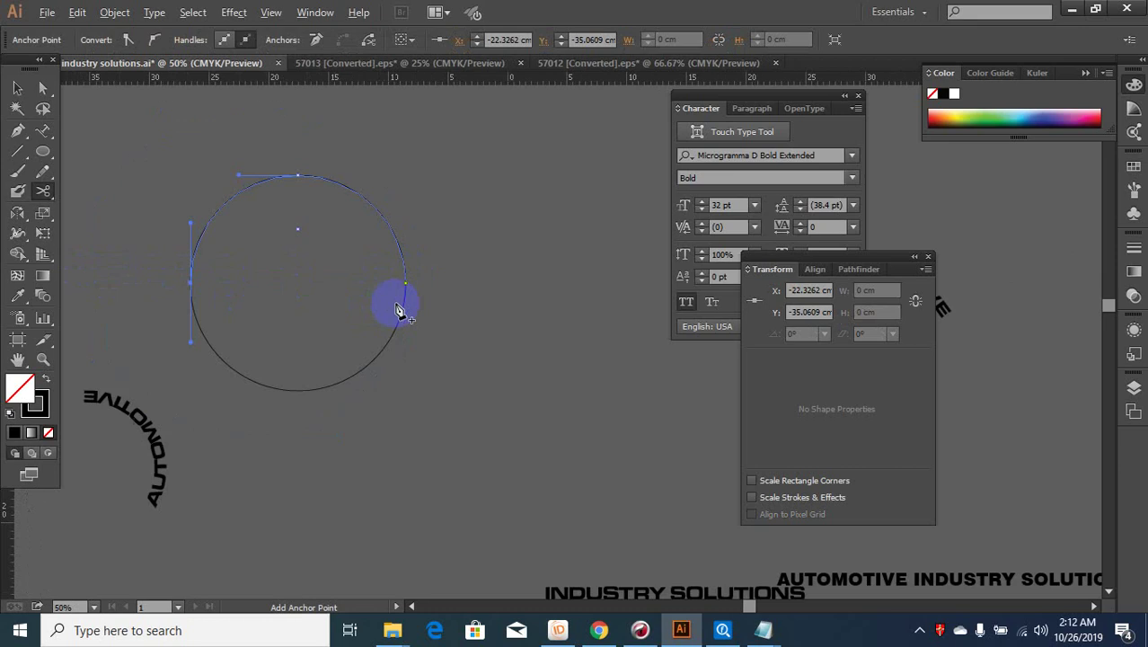
# Drag the lower semicircle down away from the top arc, then select the top arc.
pyautogui.click(16, 87)
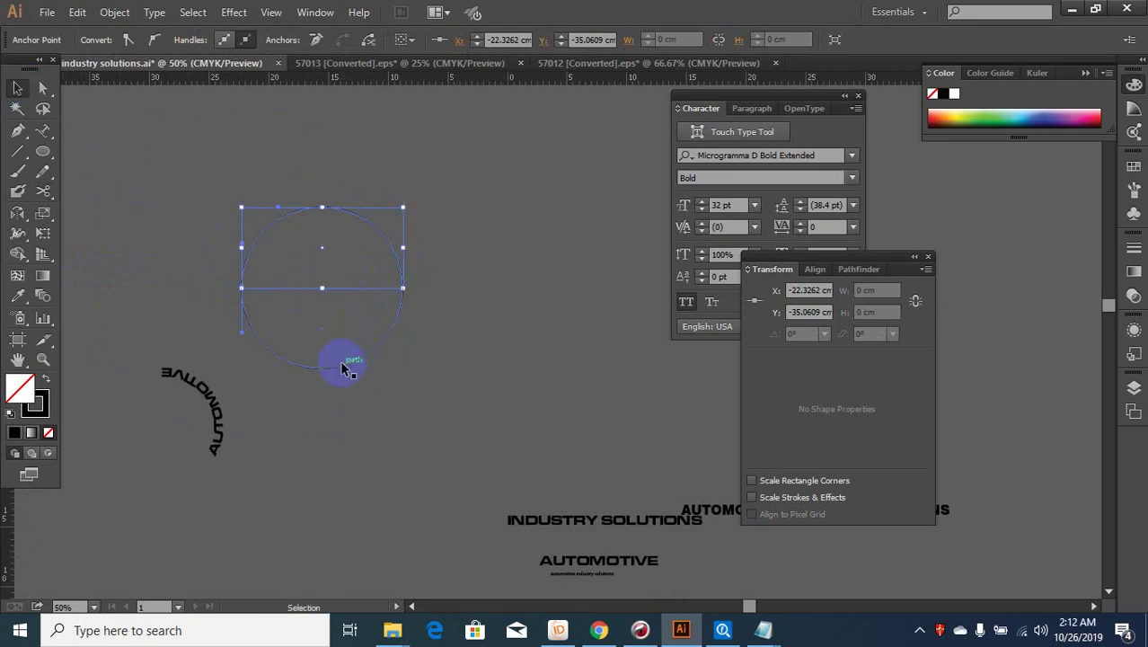
pyautogui.moveTo(343, 369); pyautogui.dragTo(343, 457)
pyautogui.click(307, 285)
pyautogui.keyDown('alt'); pyautogui.scroll(2, 305, 296); pyautogui.keyUp('alt')
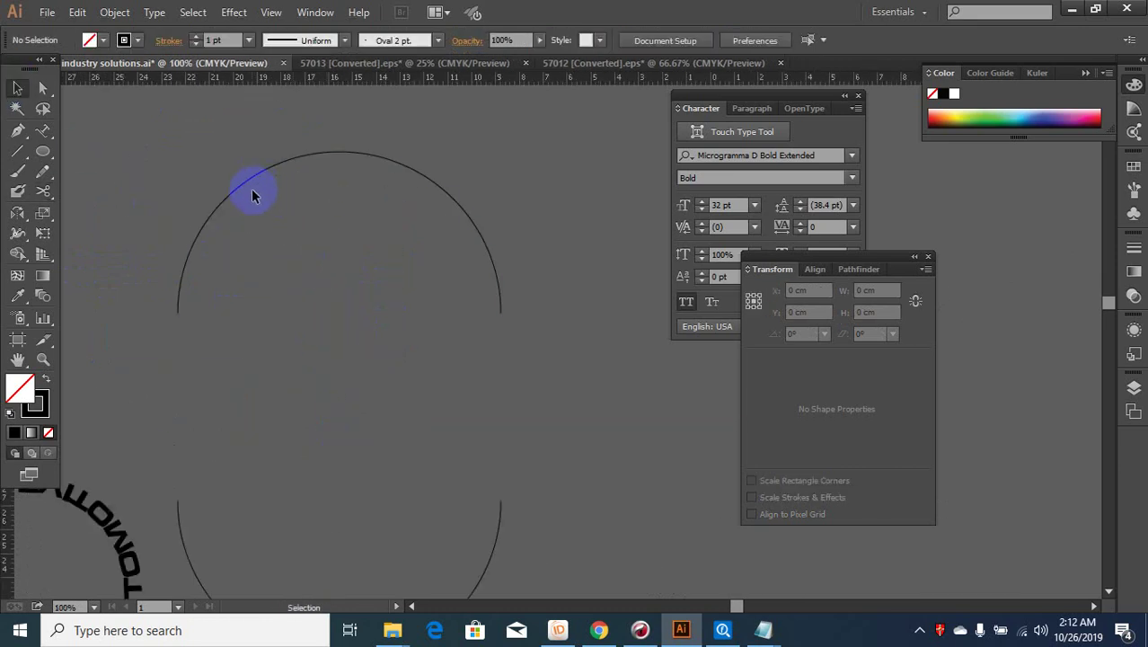
pyautogui.click(253, 195)
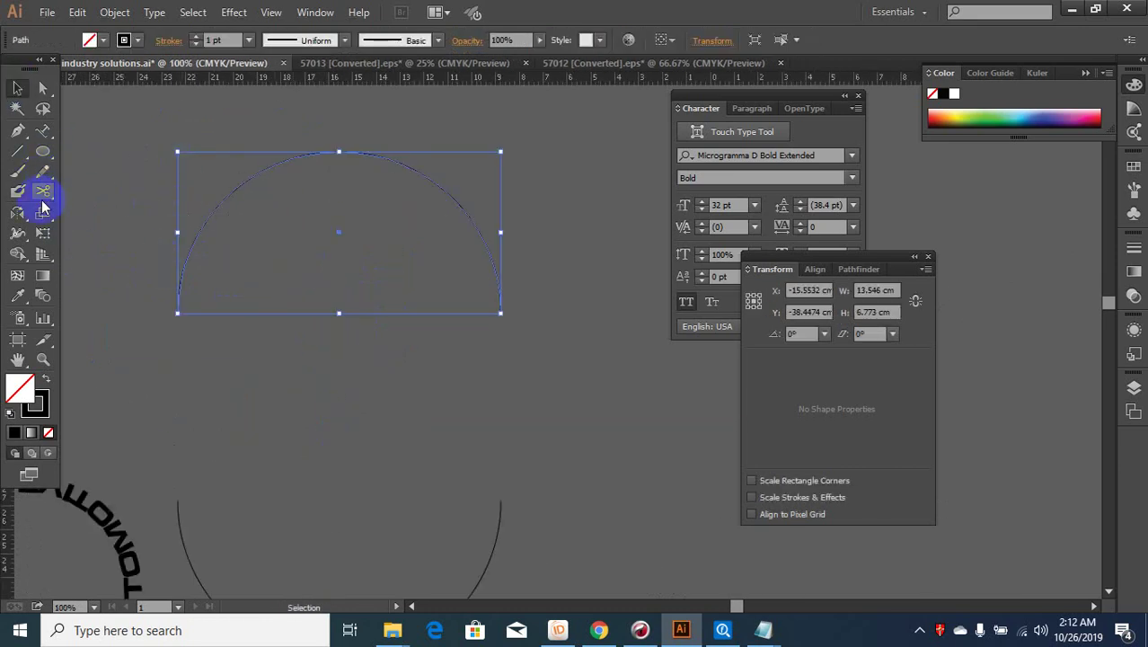
pyautogui.click(43, 125)
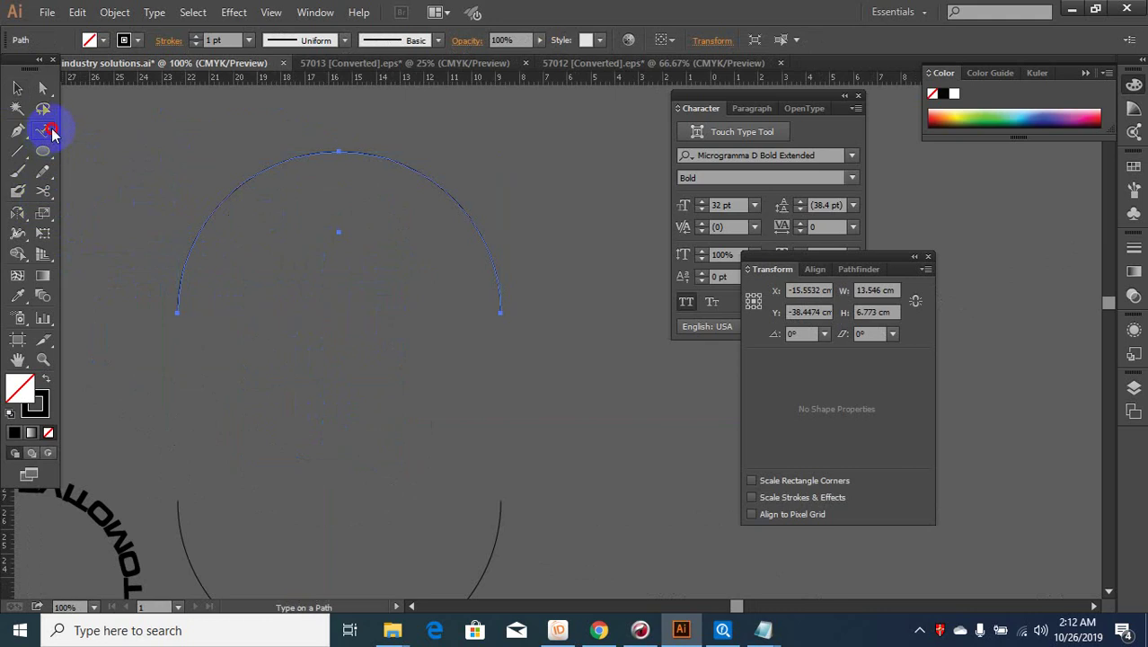
# Type AUTOMOTI along the top semicircle arc as path text.
pyautogui.click(393, 161)
pyautogui.write('AL')
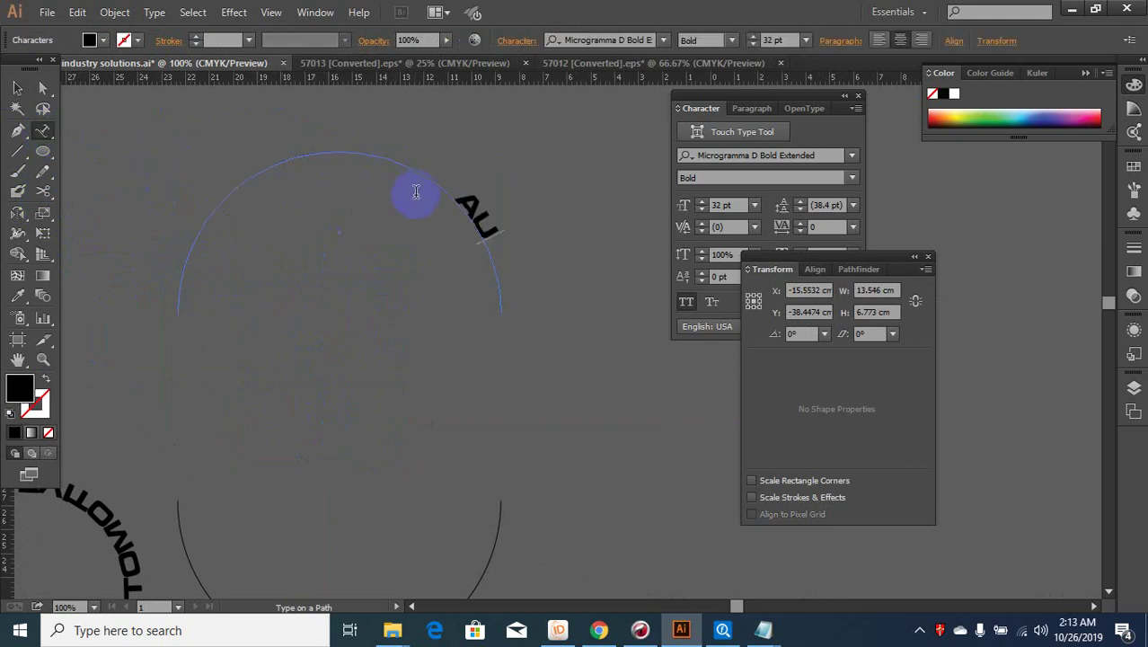
pyautogui.write('TOM')
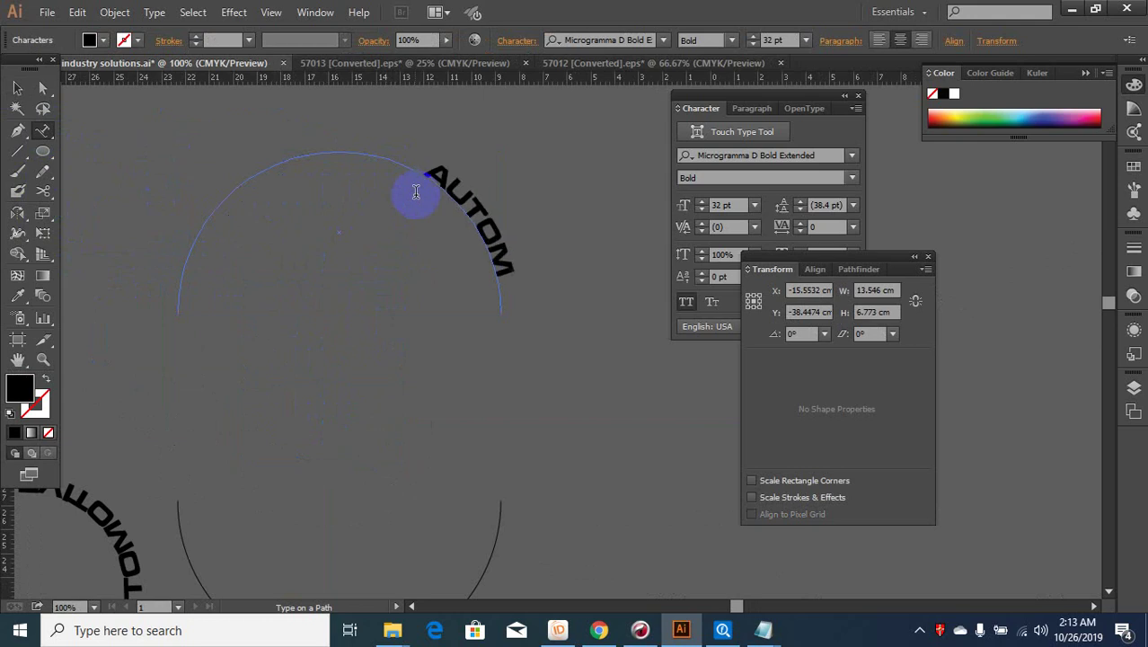
pyautogui.write('OTI')
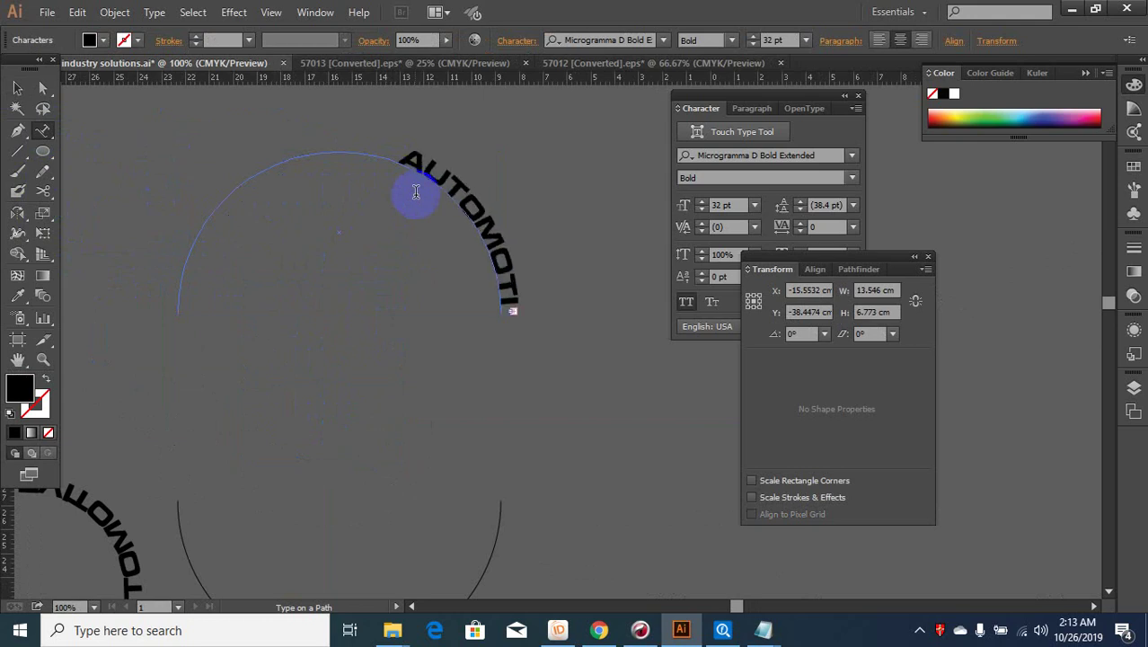
pyautogui.scroll(-1, 530, 395)
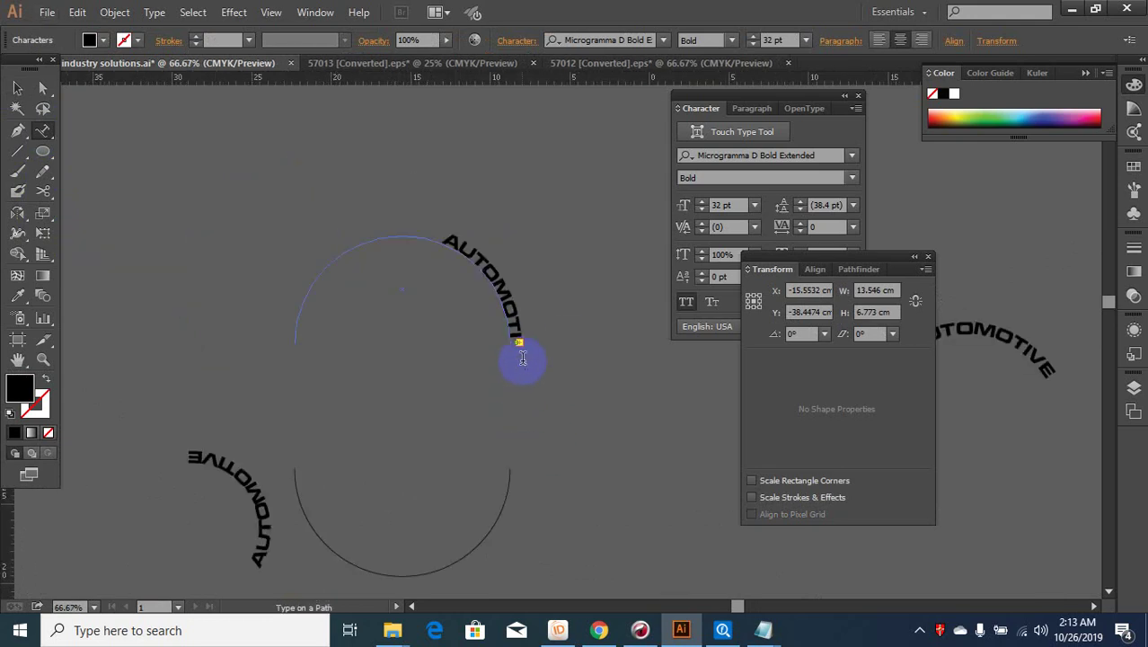
pyautogui.scroll(1, 518, 344)
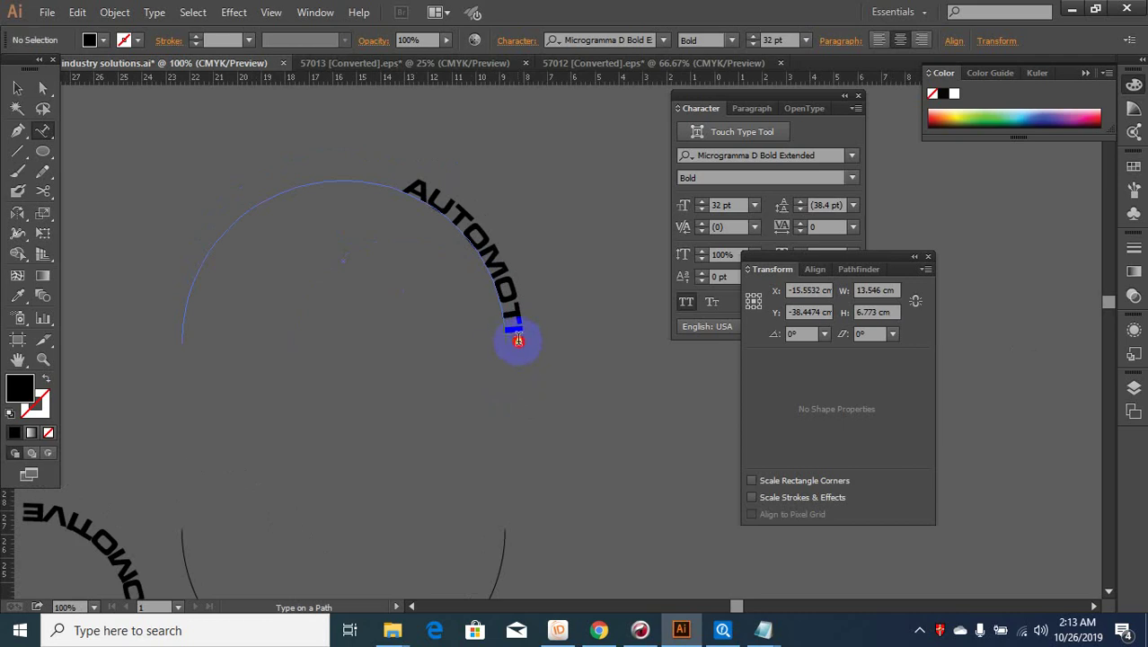
# Drag the path text's start bracket along the semicircle to centre AUTOMOTIVE on top.
pyautogui.moveTo(519, 335); pyautogui.dragTo(361, 208)
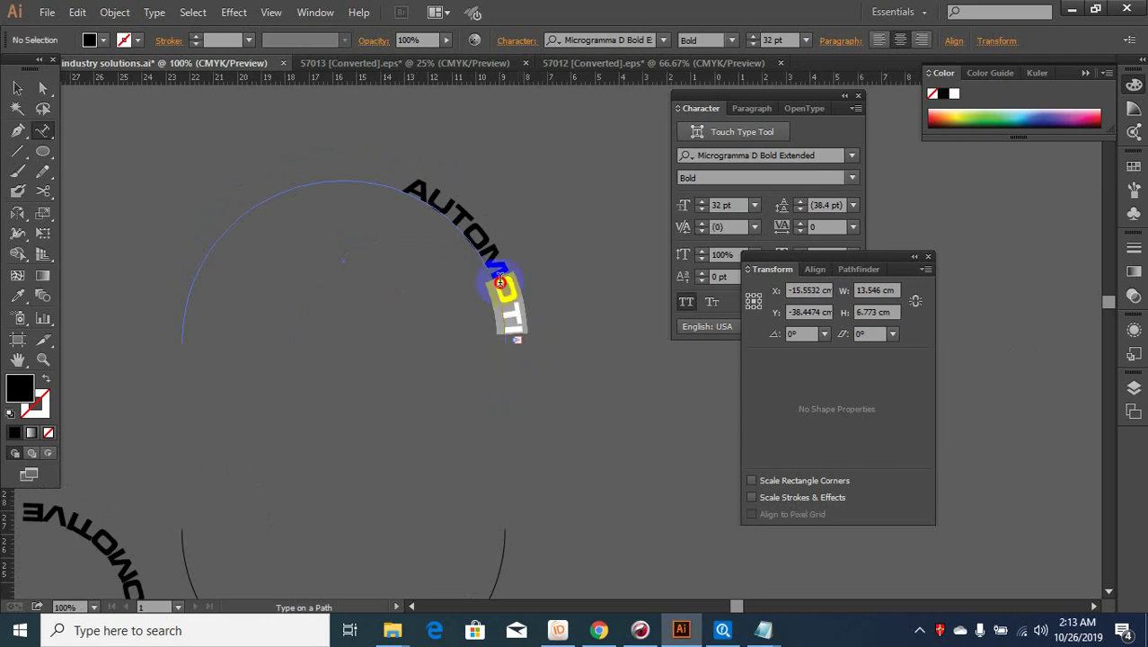
pyautogui.press('Escape')
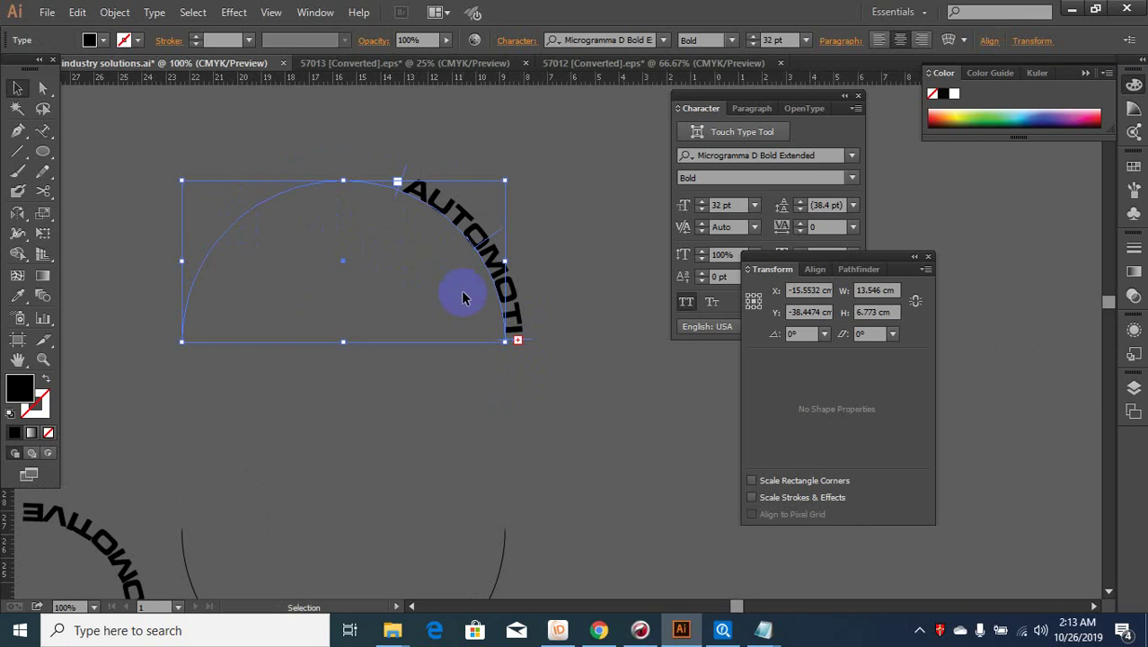
pyautogui.scroll(2, 398, 184)
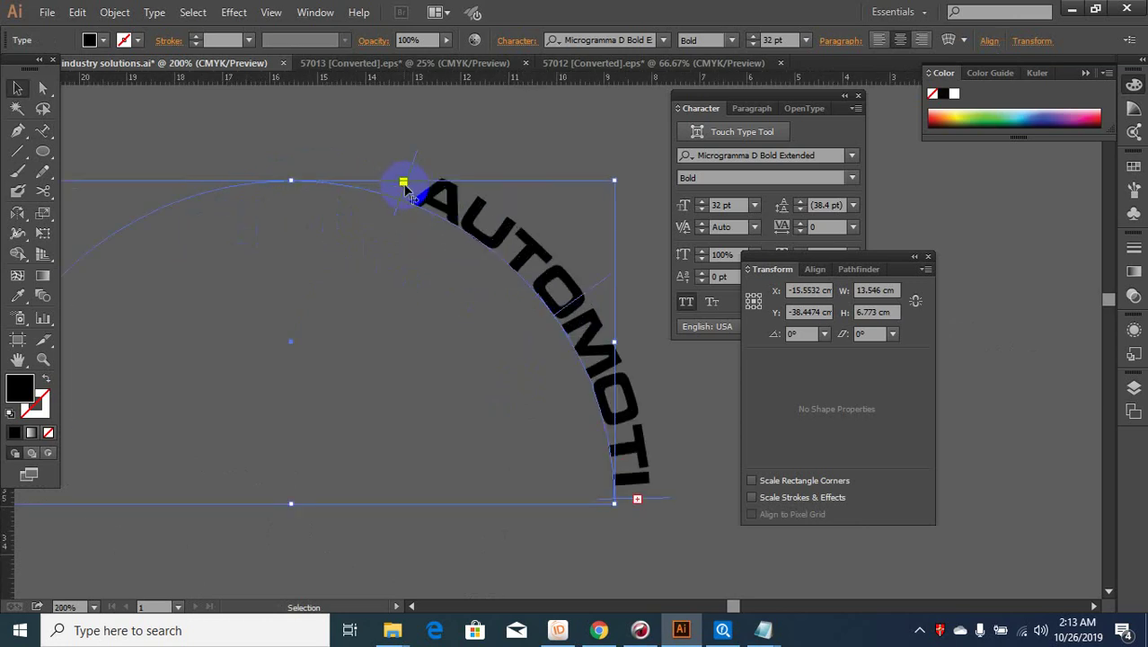
pyautogui.moveTo(405, 203); pyautogui.dragTo(161, 258)
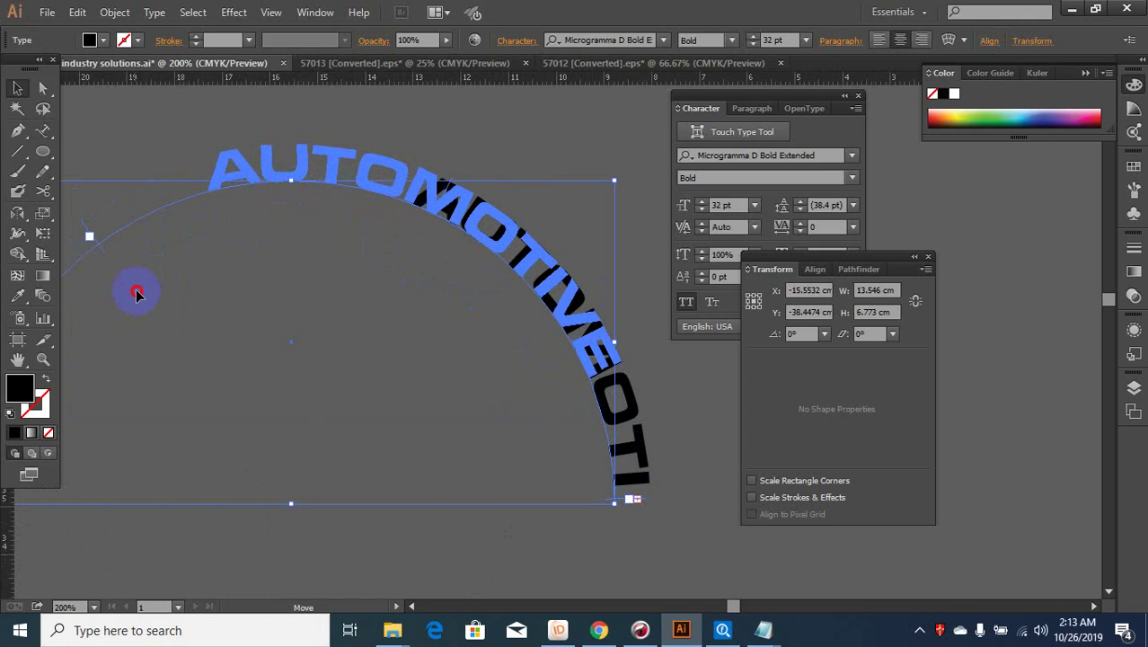
pyautogui.moveTo(161, 258); pyautogui.dragTo(154, 261)
pyautogui.scroll(-2, 490, 275)
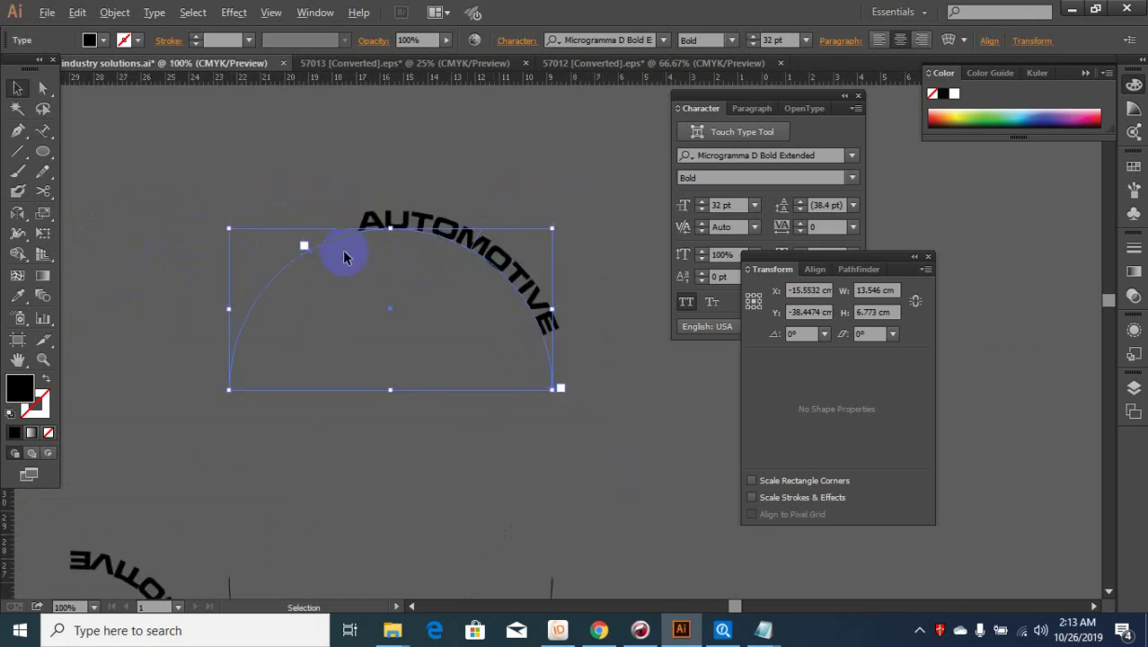
pyautogui.scroll(1, 315, 257)
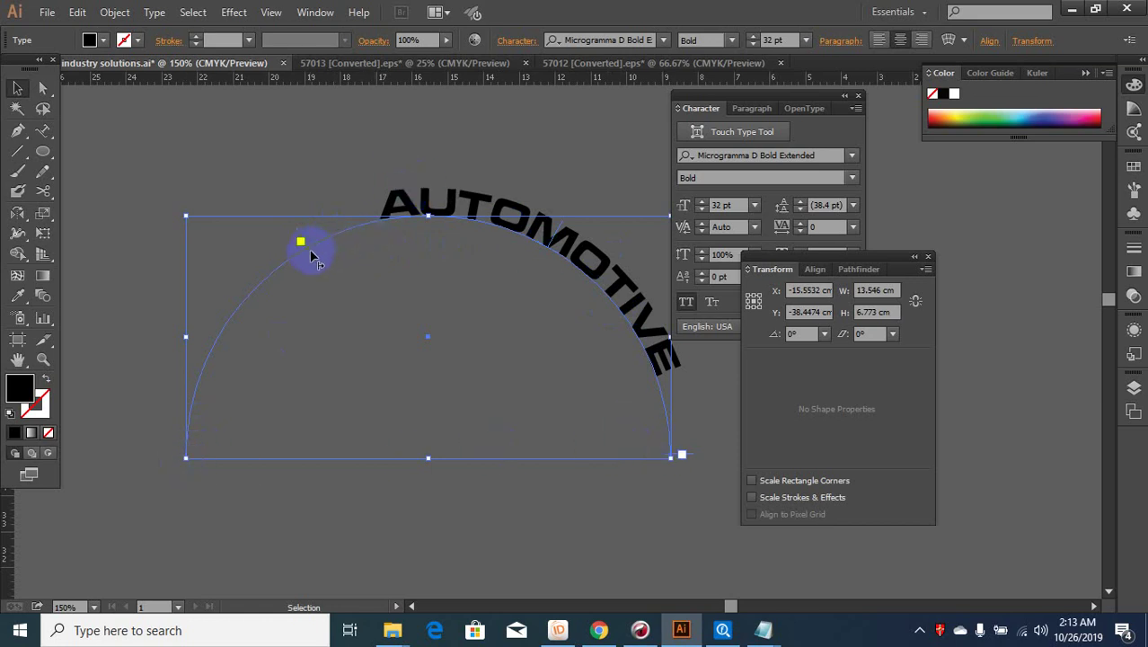
pyautogui.moveTo(309, 256); pyautogui.dragTo(196, 464)
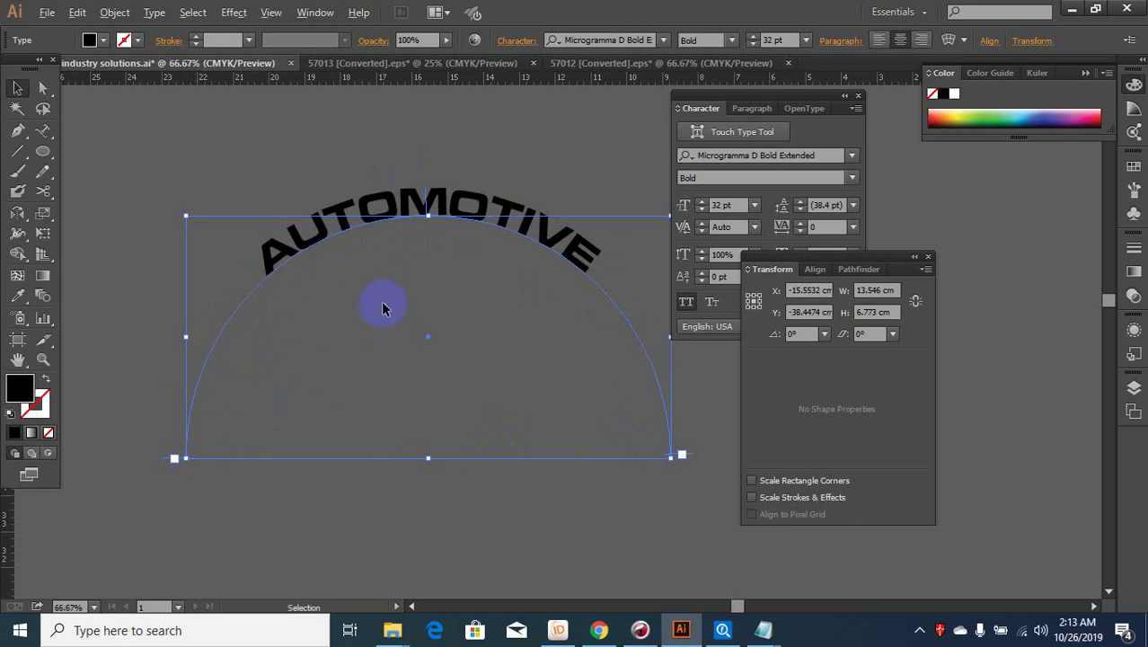
pyautogui.scroll(-3, 385, 308)
pyautogui.scroll(1, 357, 286)
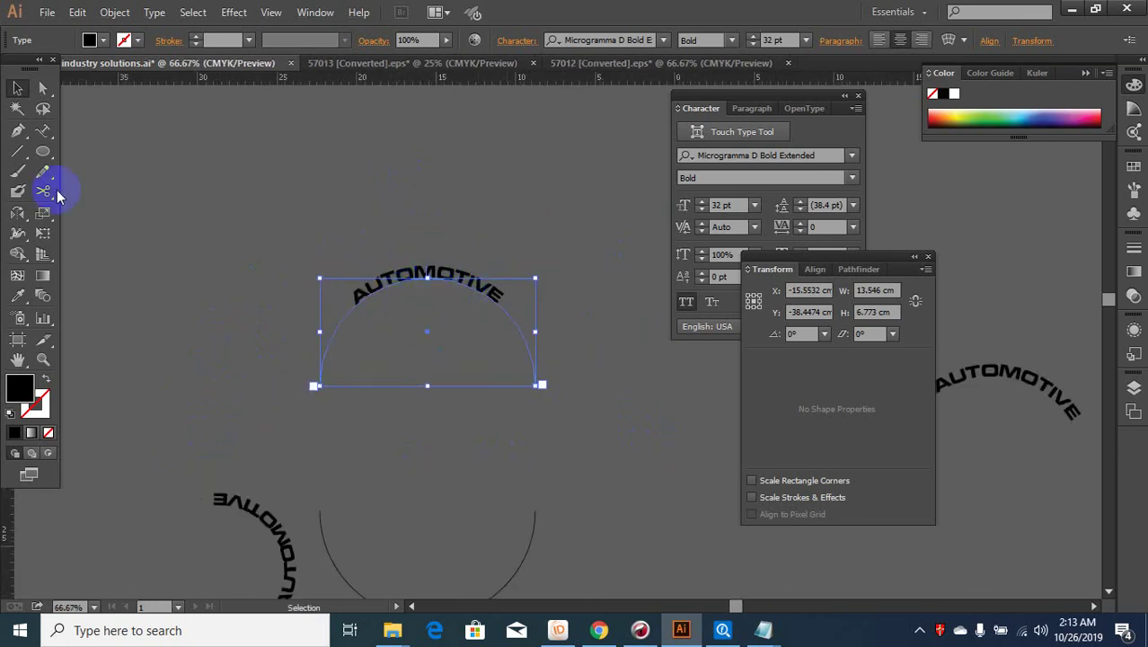
# Append ' MORE' so the arc text reads AUTOMOTIVE MORE.
pyautogui.click(42, 130)
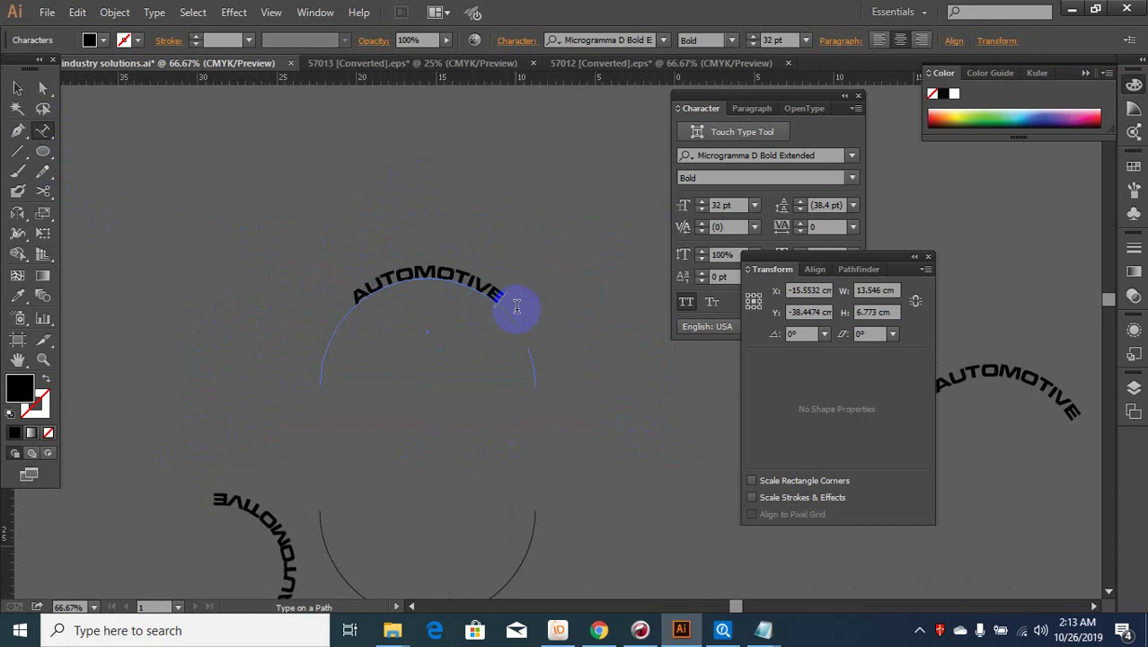
pyautogui.write(' MORE')
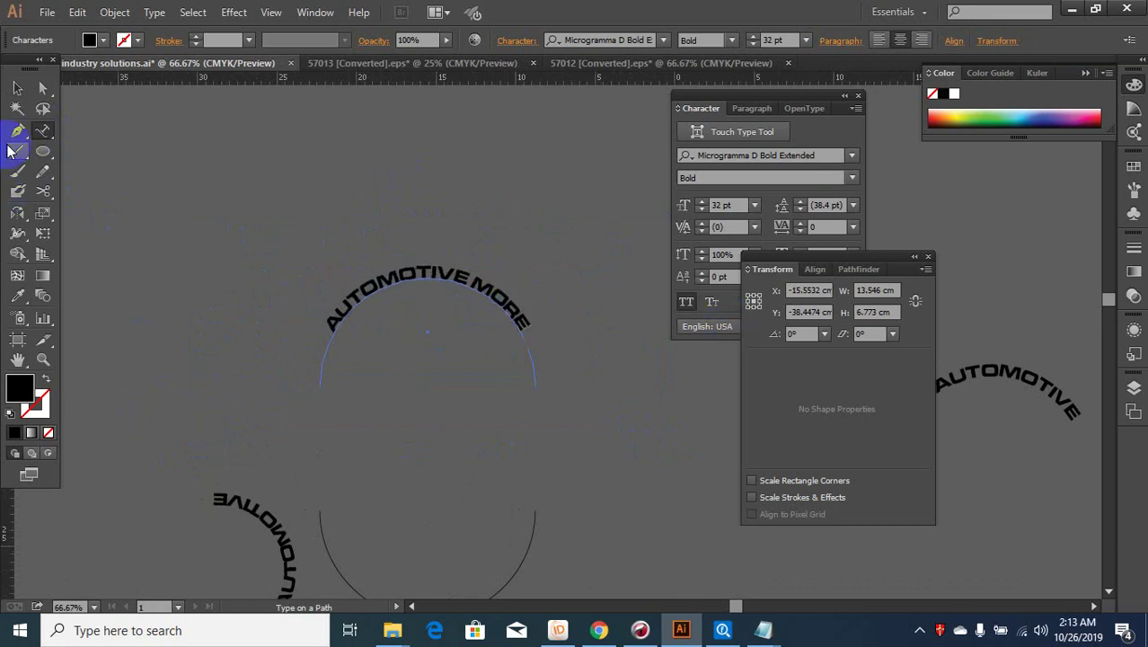
pyautogui.click(17, 88)
pyautogui.hotkey('ctrl', '-')
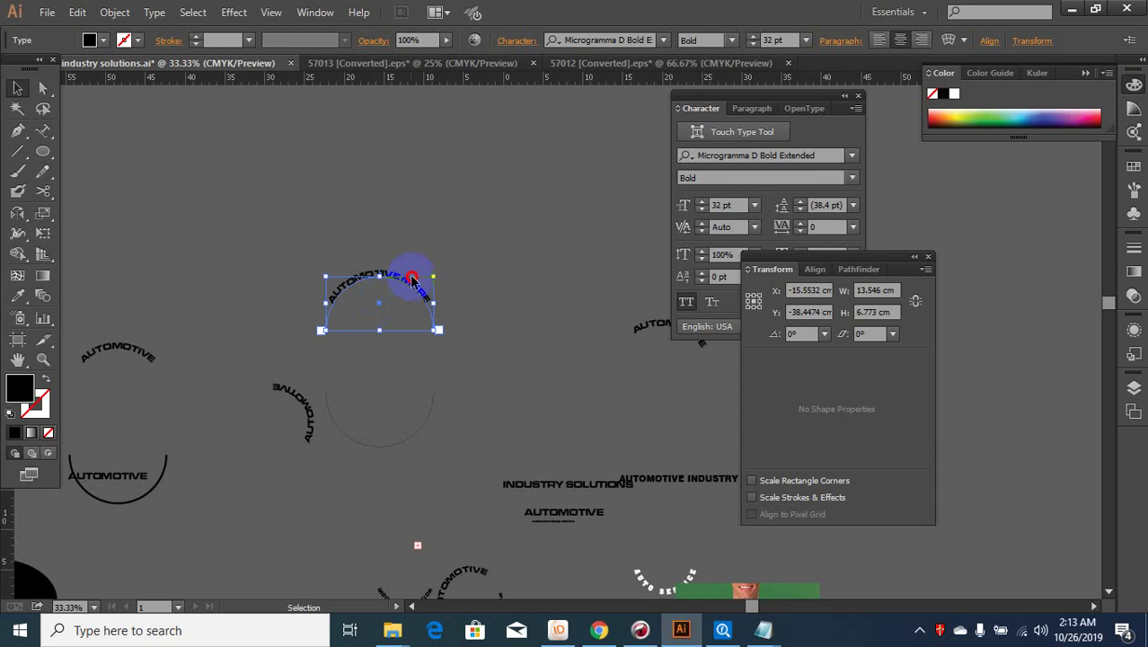
# Select the arc text, undo an accidental resize, and deselect it.
pyautogui.click(463, 284)
pyautogui.click(367, 300)
pyautogui.moveTo(379, 277)
pyautogui.mouseDown()
pyautogui.moveTo(379, 304)
pyautogui.moveTo(559, 287)
pyautogui.mouseUp()
pyautogui.hotkey('ctrl', 'z')
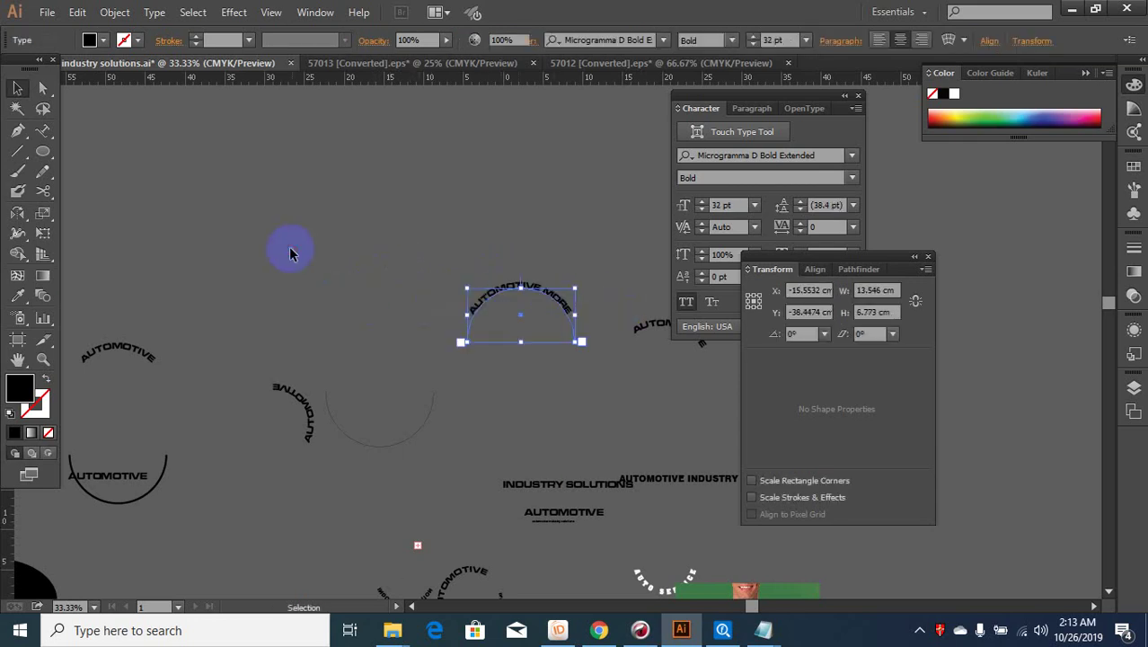
pyautogui.click(289, 254)
pyautogui.scroll(1, 270, 265)
pyautogui.scroll(-1, 363, 384)
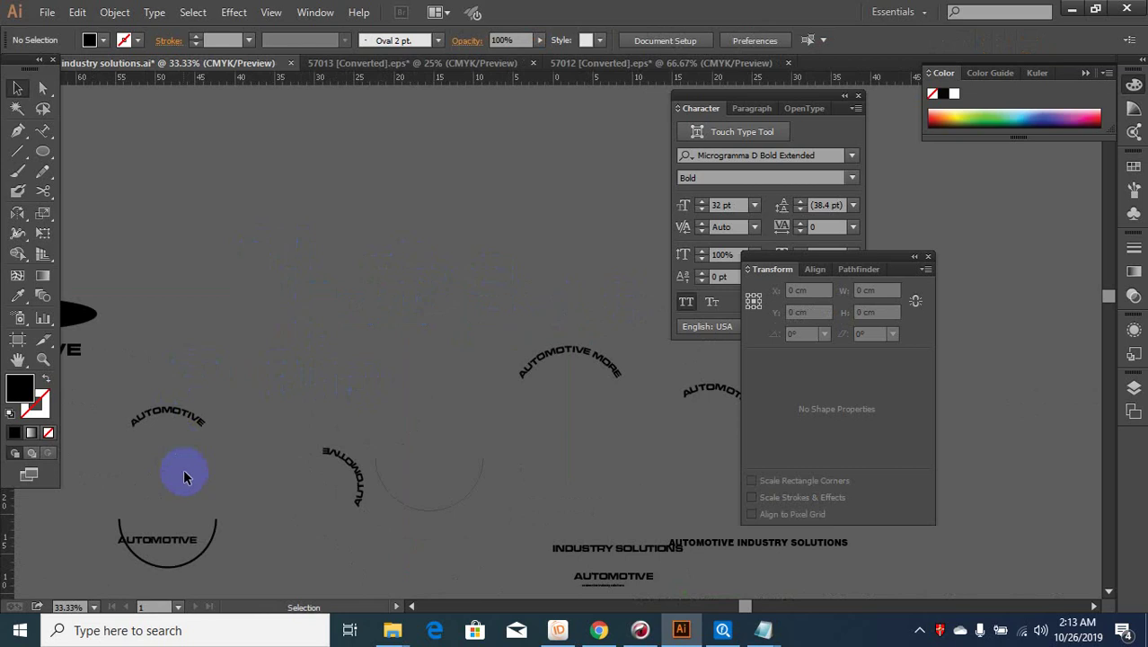
# Drag the straight AUTOMOTIVE text up, clear of the bottom-left circle.
pyautogui.moveTo(164, 549); pyautogui.dragTo(346, 296)
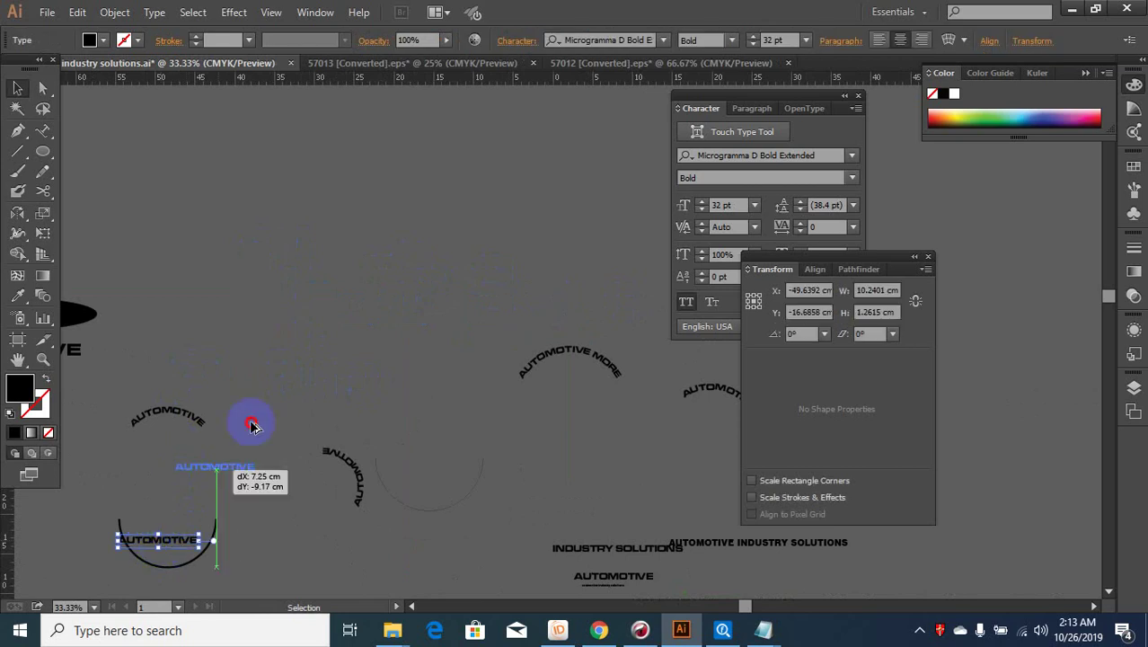
pyautogui.scroll(1, 335, 249)
pyautogui.click(334, 249)
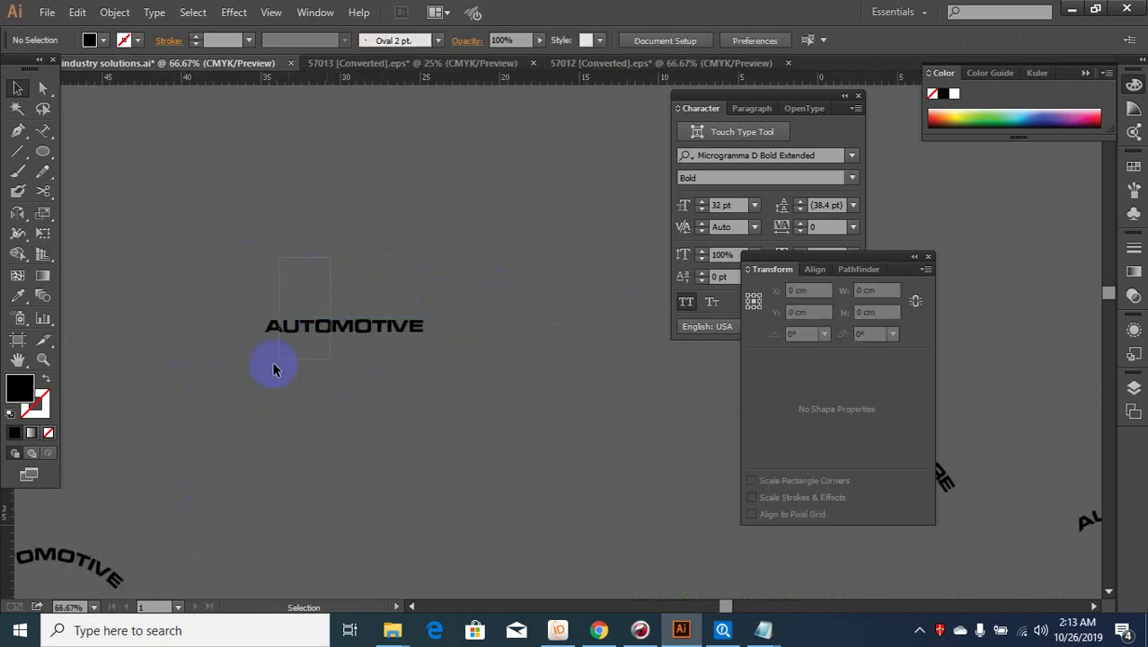
pyautogui.click(273, 325)
# Preview Arc warp at 4% bend with Arc Lower, Arch, Shell Lower and Fish, then cancel.
pyautogui.click(235, 12)
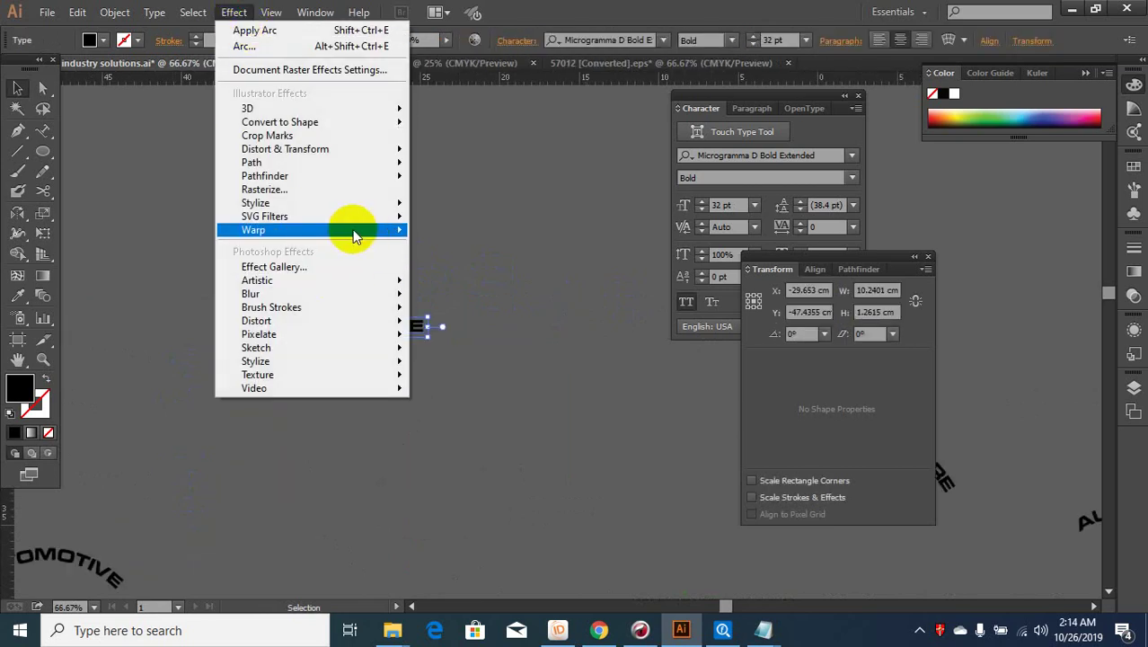
pyautogui.moveTo(254, 230)
pyautogui.click(467, 234)
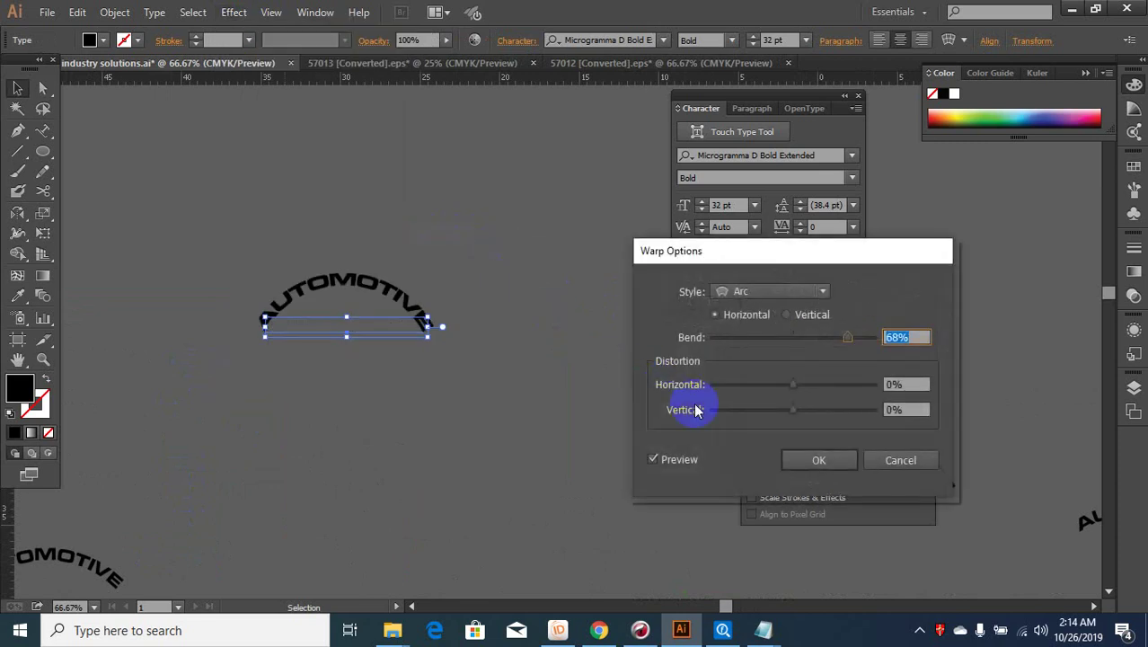
pyautogui.moveTo(839, 339); pyautogui.dragTo(797, 349)
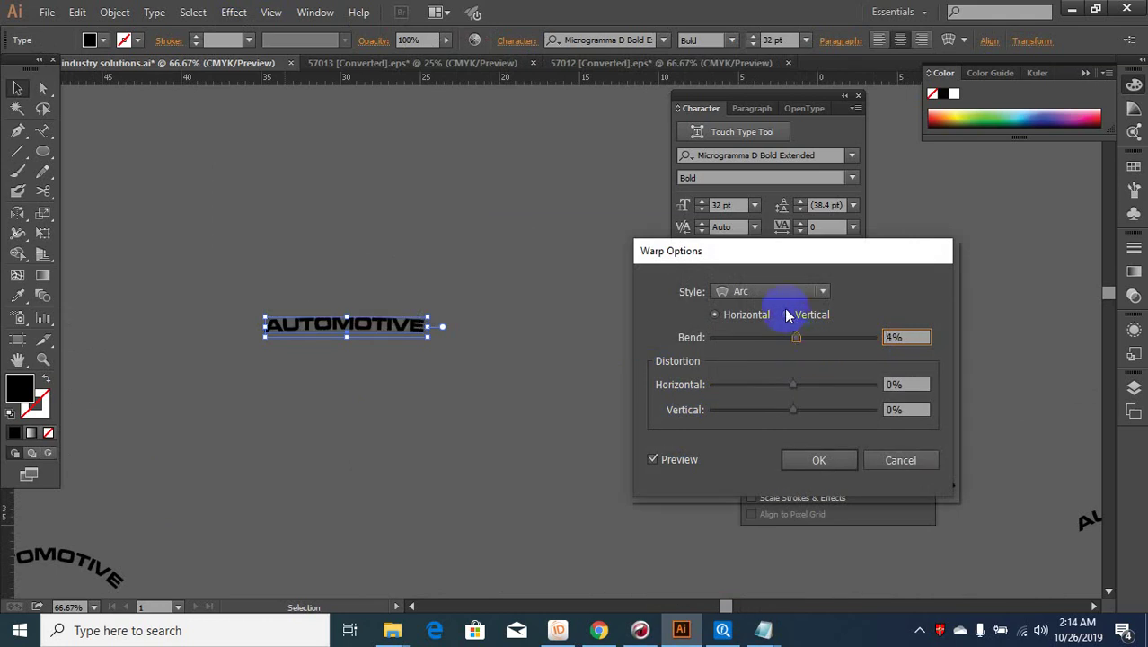
pyautogui.click(793, 293)
pyautogui.click(762, 326)
pyautogui.click(760, 296)
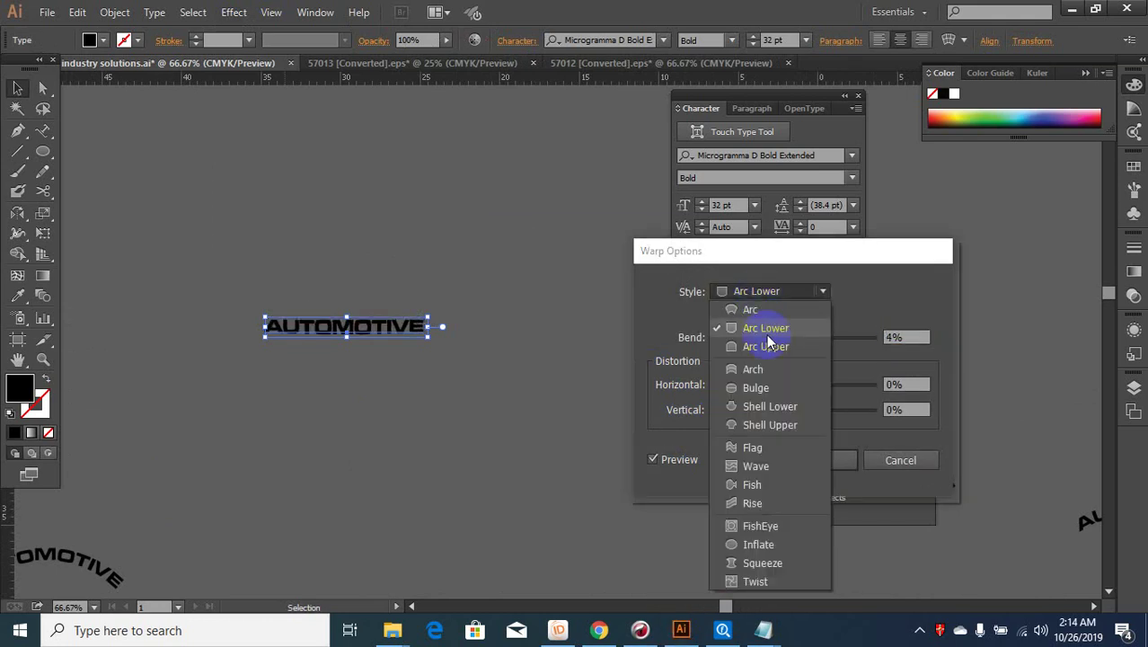
pyautogui.click(755, 369)
pyautogui.click(762, 296)
pyautogui.click(760, 406)
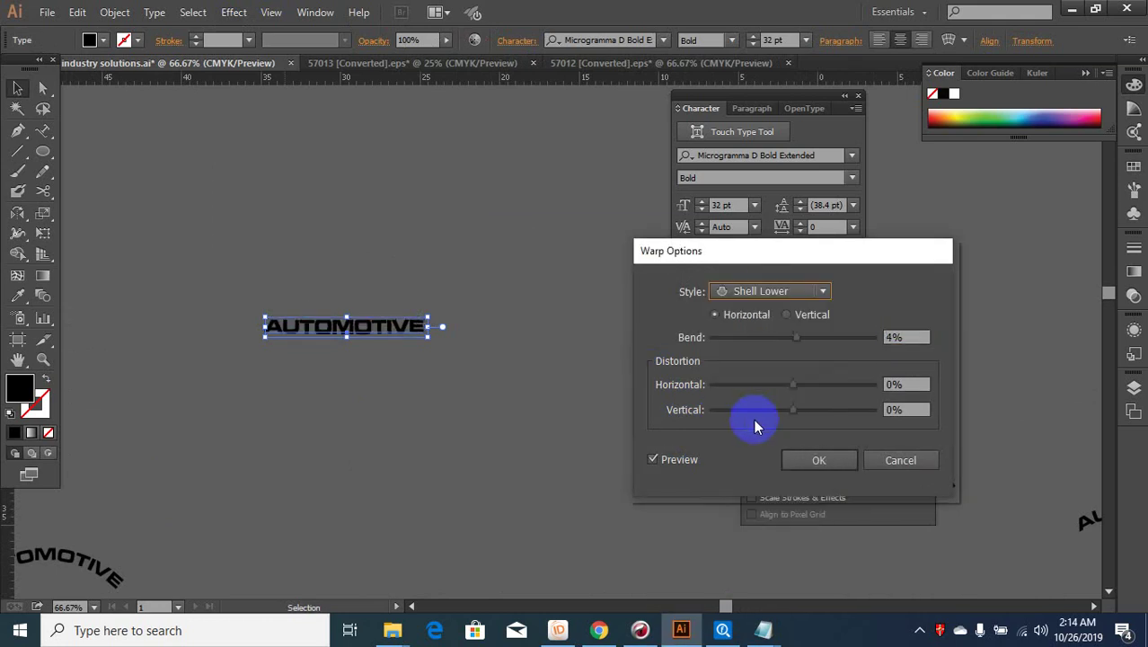
pyautogui.click(764, 292)
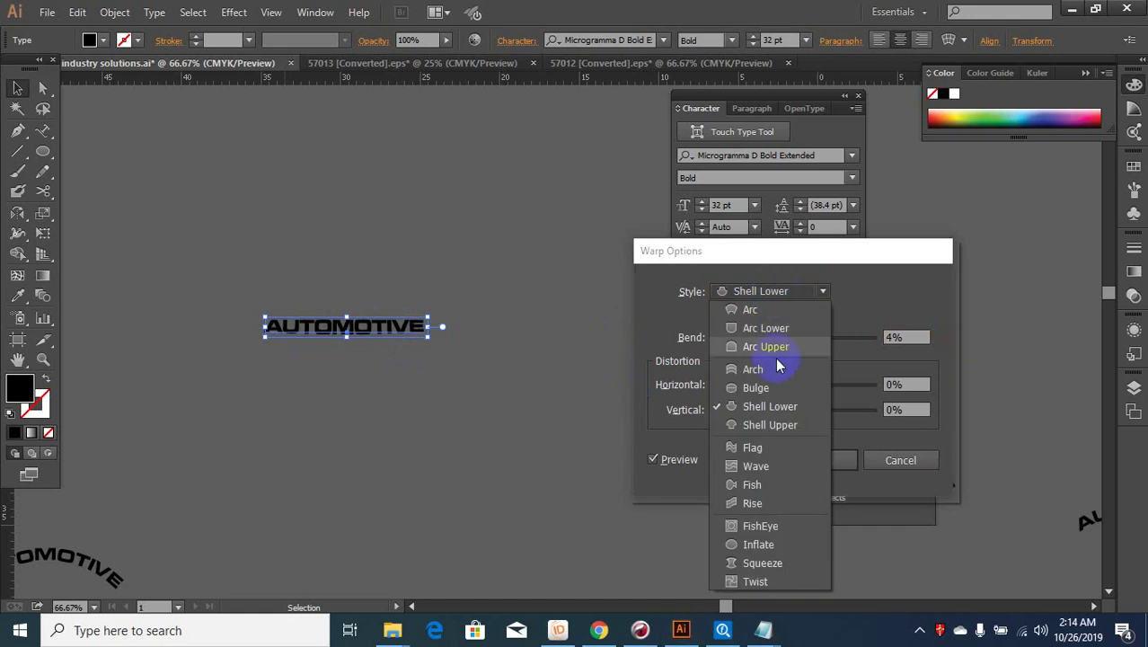
pyautogui.click(760, 480)
pyautogui.click(890, 461)
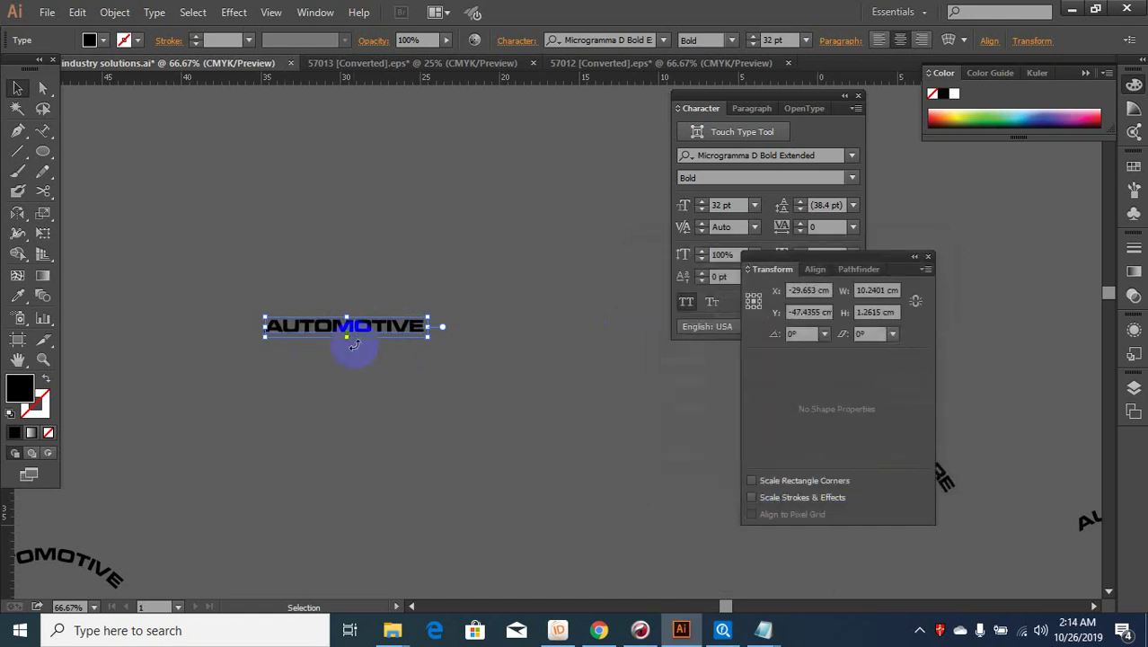
pyautogui.scroll(1, 321, 333)
pyautogui.scroll(1, 410, 366)
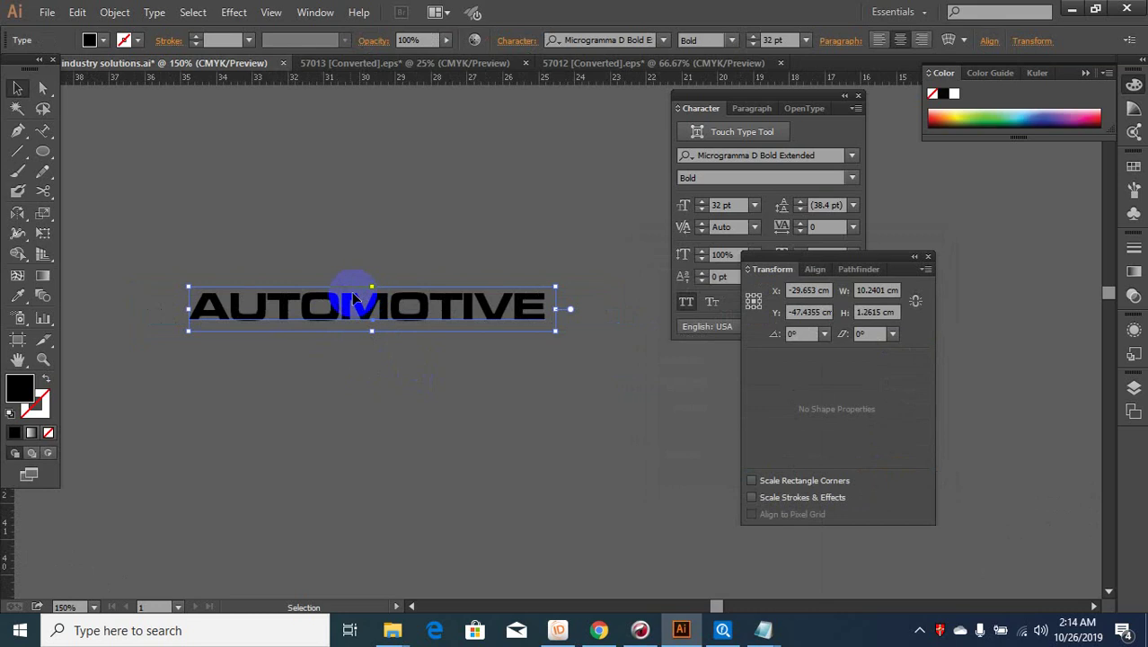
# Draw a wide black ellipse and move the AUTOMOTIVE text inside it.
pyautogui.click(328, 255)
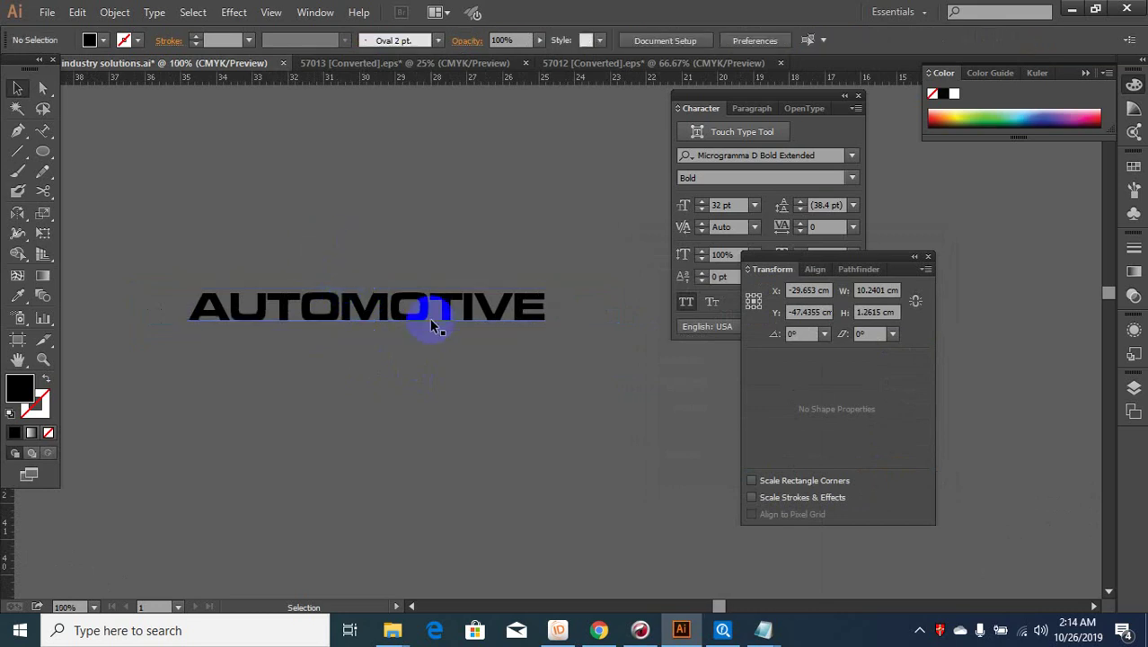
pyautogui.scroll(-2, 436, 321)
pyautogui.click(46, 153)
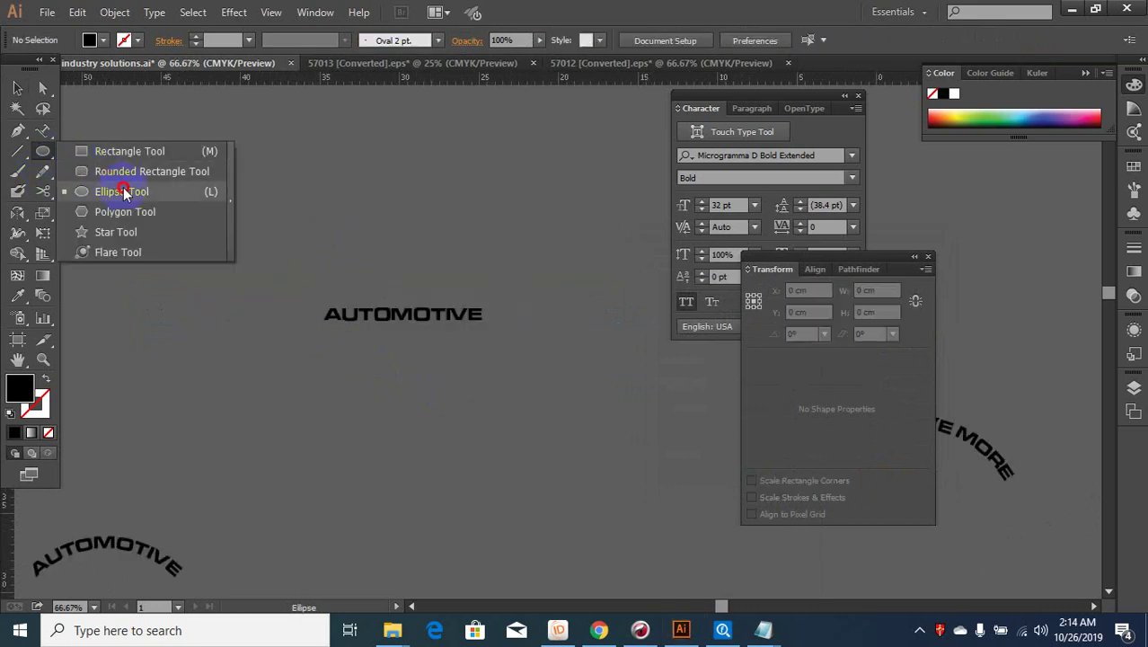
pyautogui.click(123, 192)
pyautogui.moveTo(306, 247); pyautogui.dragTo(552, 306)
pyautogui.click(12, 89)
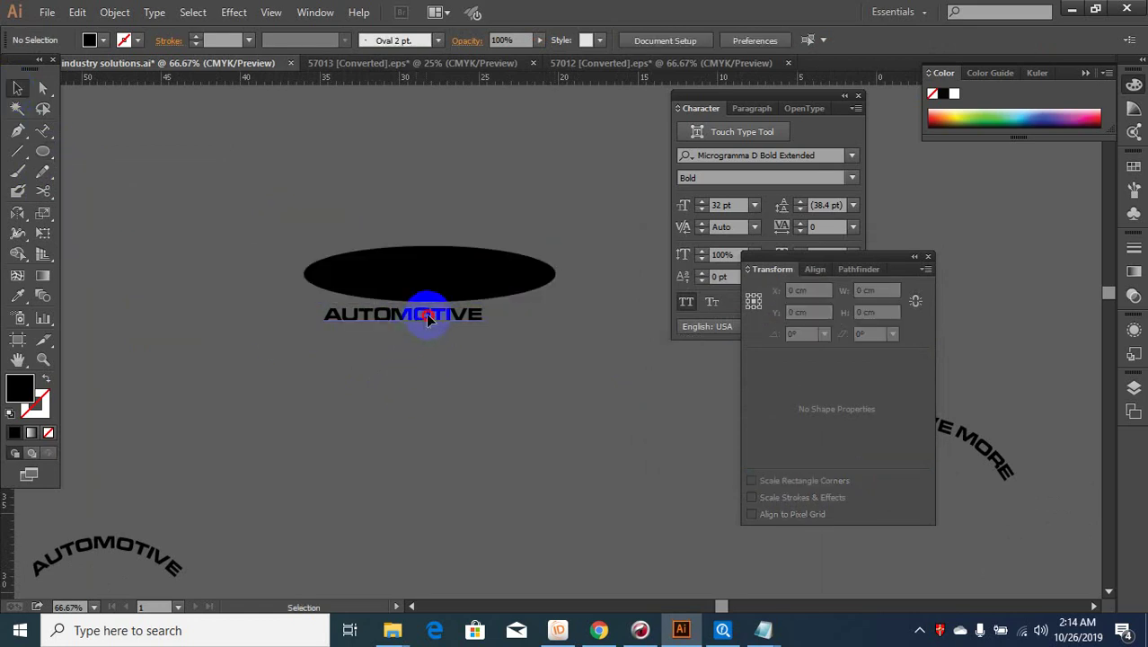
pyautogui.moveTo(423, 315); pyautogui.dragTo(460, 286)
# Apply Envelope Distort > Make with Top Object so the text bulges into the ellipse.
pyautogui.moveTo(461, 348); pyautogui.dragTo(393, 222)
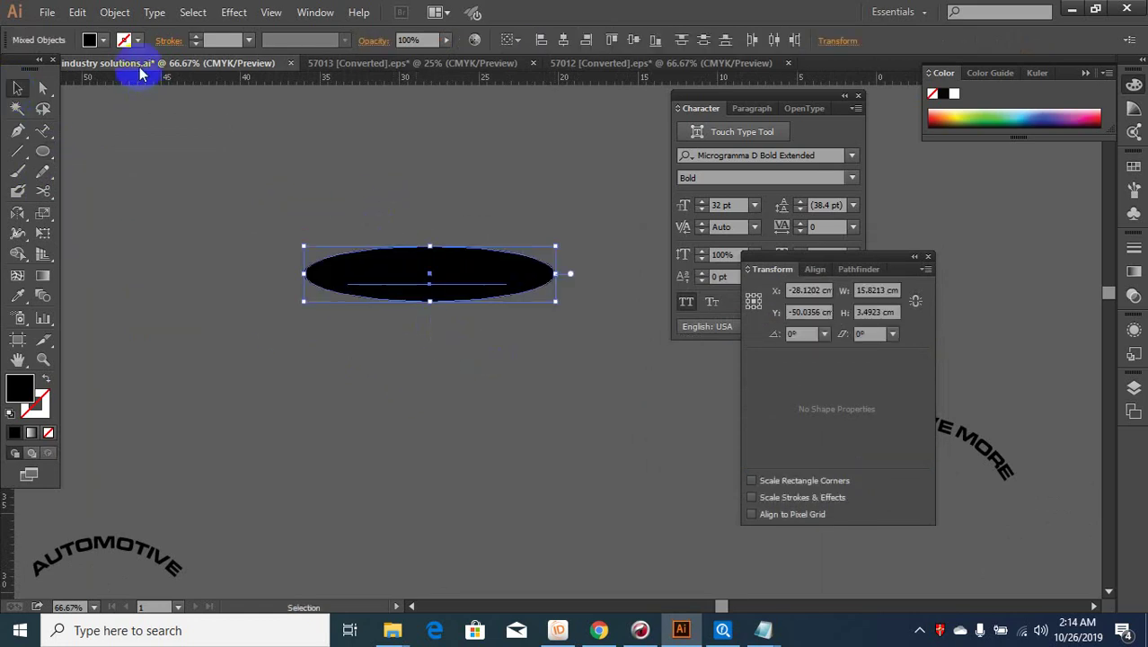
pyautogui.click(115, 12)
pyautogui.moveTo(159, 426)
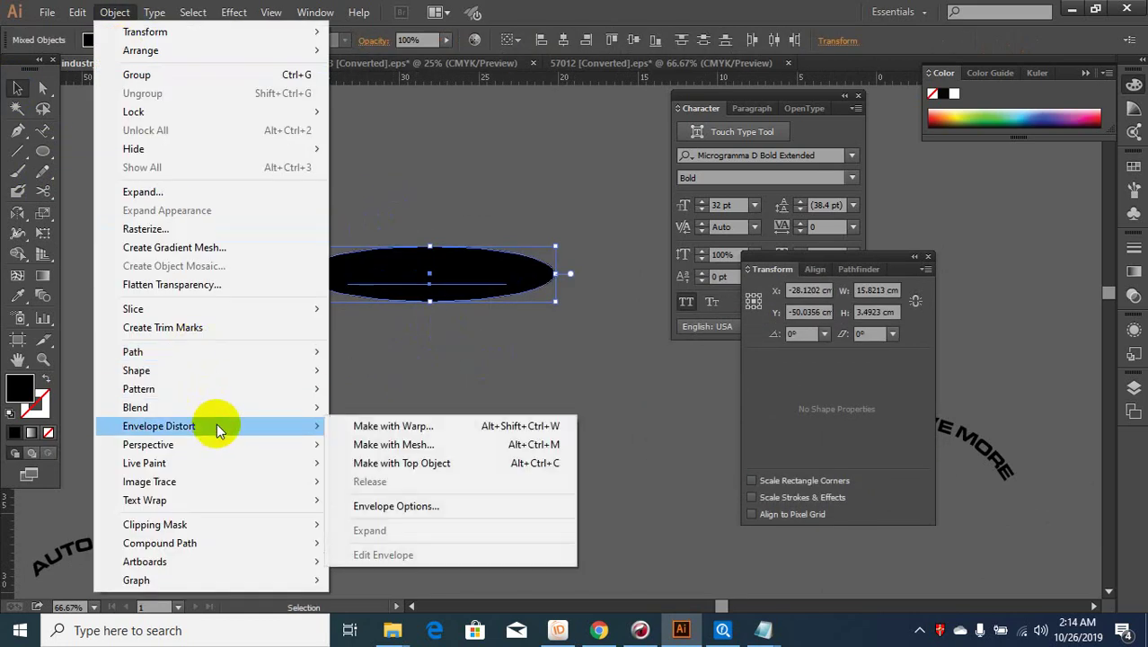
pyautogui.click(402, 465)
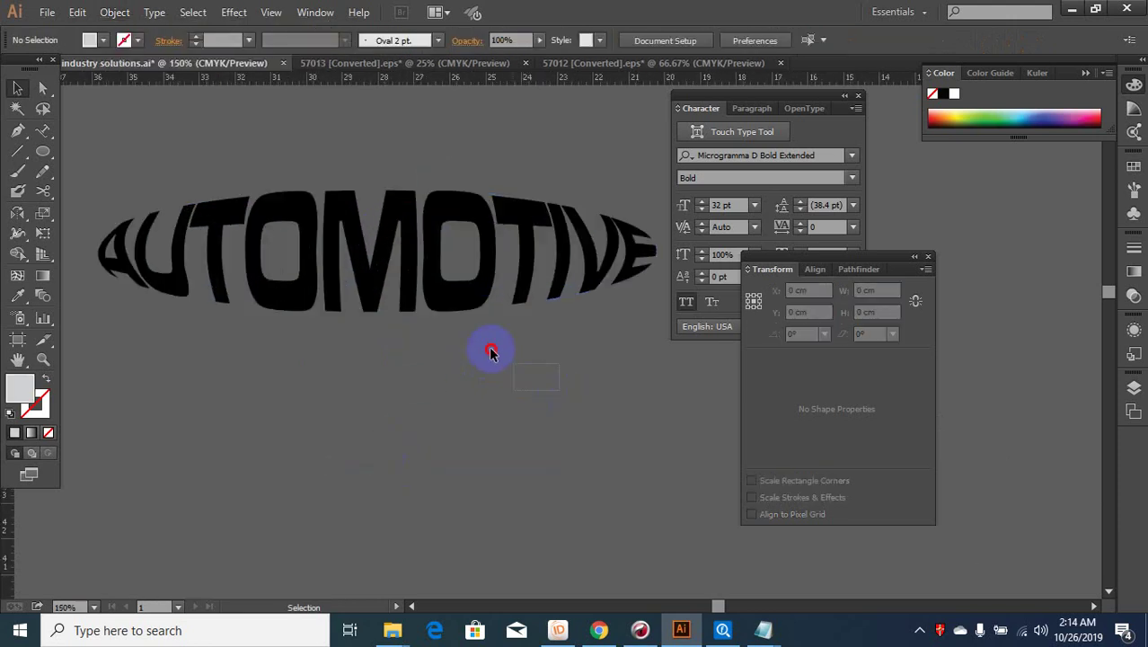
pyautogui.moveTo(409, 282); pyautogui.dragTo(401, 364)
pyautogui.click(436, 406)
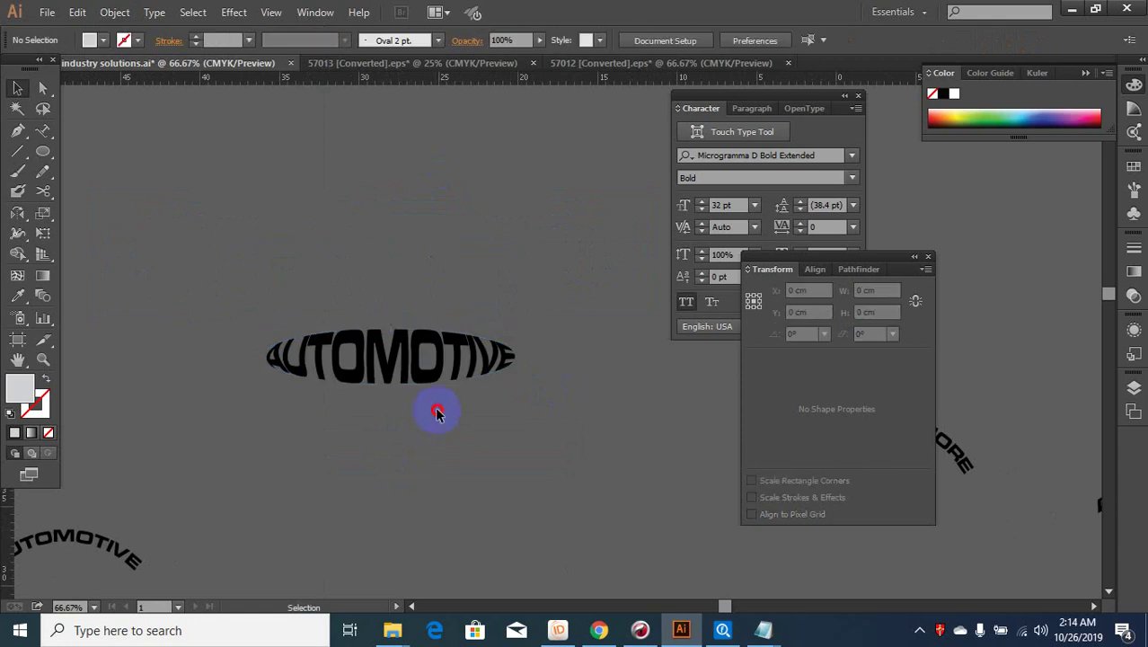
pyautogui.click(358, 328)
pyautogui.hotkey('ctrl', 'z')
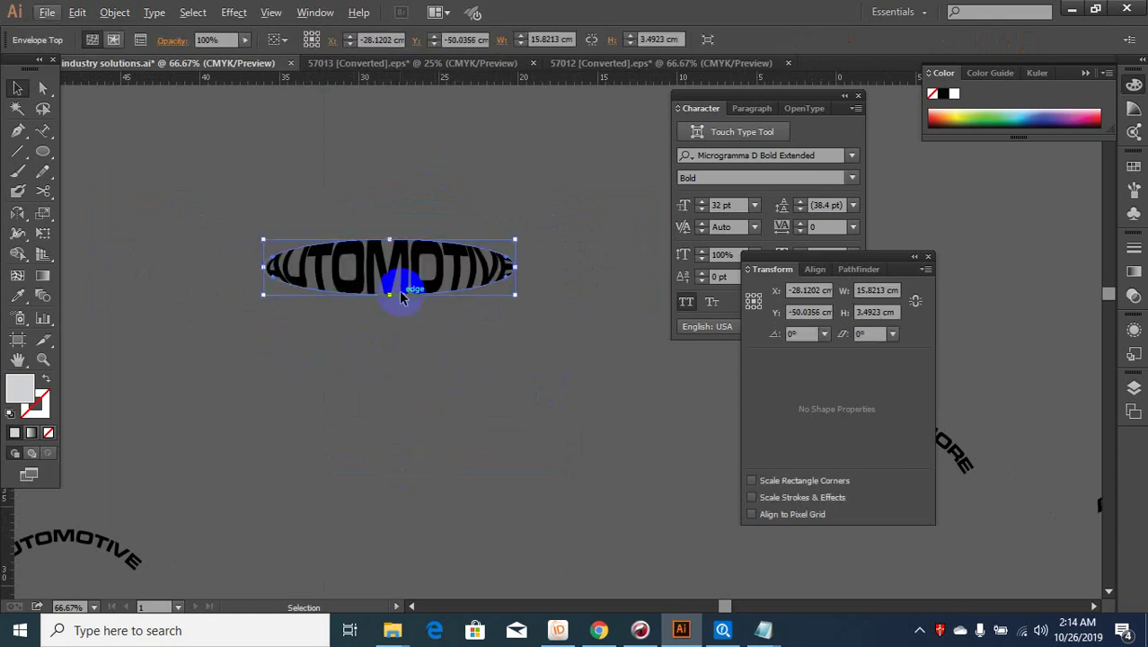
pyautogui.scroll(-1, 379, 395)
pyautogui.click(391, 449)
pyautogui.scroll(-1, 377, 422)
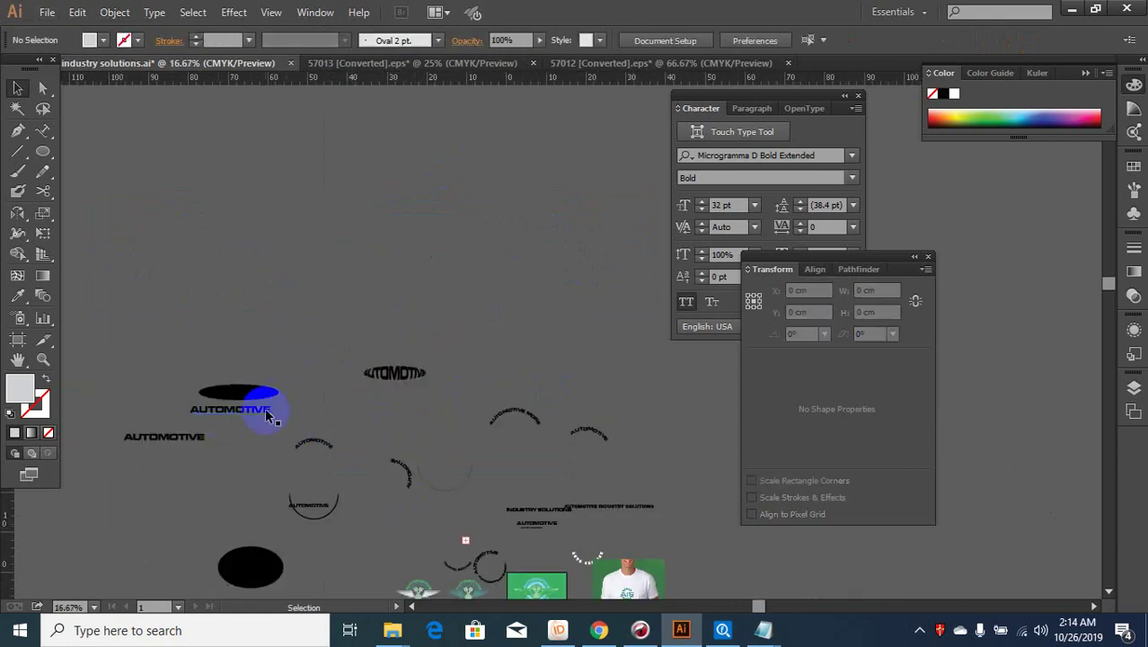
# Move the straight AUTOMOTIVE text up-right and try Make with Top Object, dismissing the error.
pyautogui.moveTo(266, 415)
pyautogui.mouseDown()
pyautogui.moveTo(440, 350)
pyautogui.moveTo(418, 363)
pyautogui.mouseUp()
pyautogui.scroll(1, 400, 355)
pyautogui.scroll(1, 401, 368)
pyautogui.rightClick(408, 371)
pyautogui.click(375, 314)
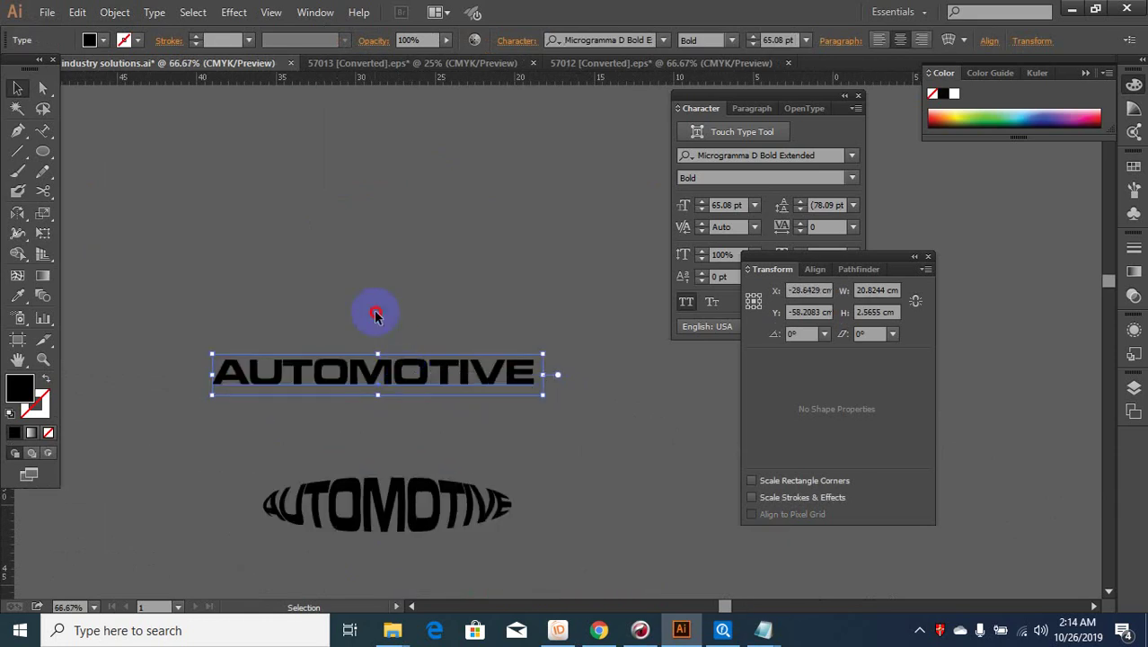
pyautogui.click(115, 12)
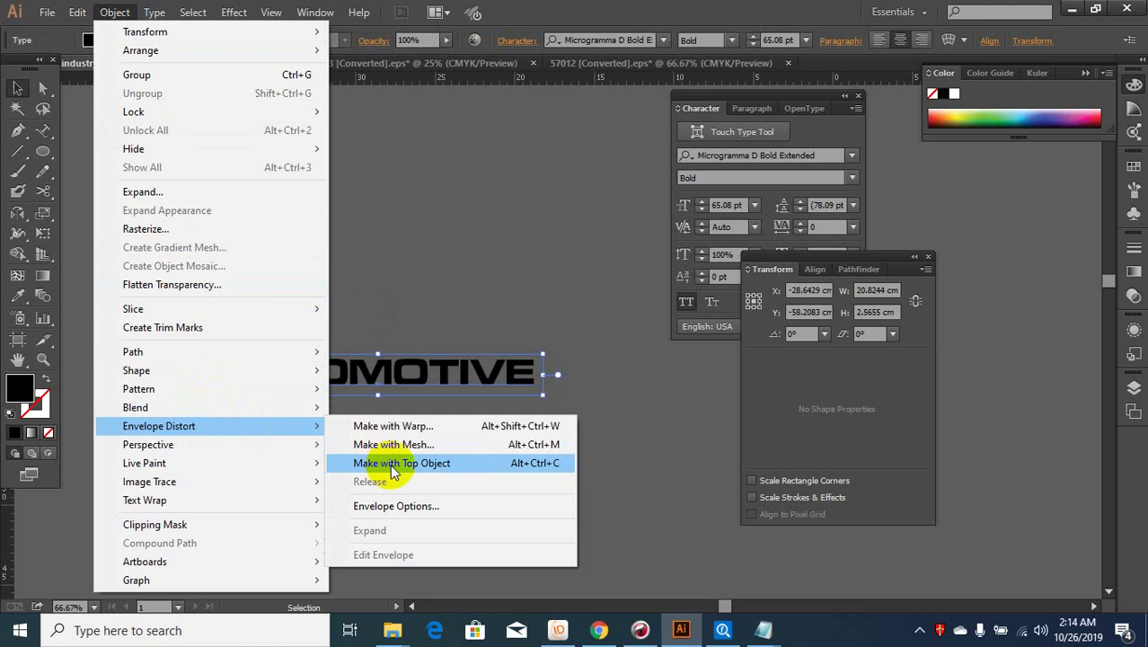
pyautogui.click(396, 465)
pyautogui.click(735, 337)
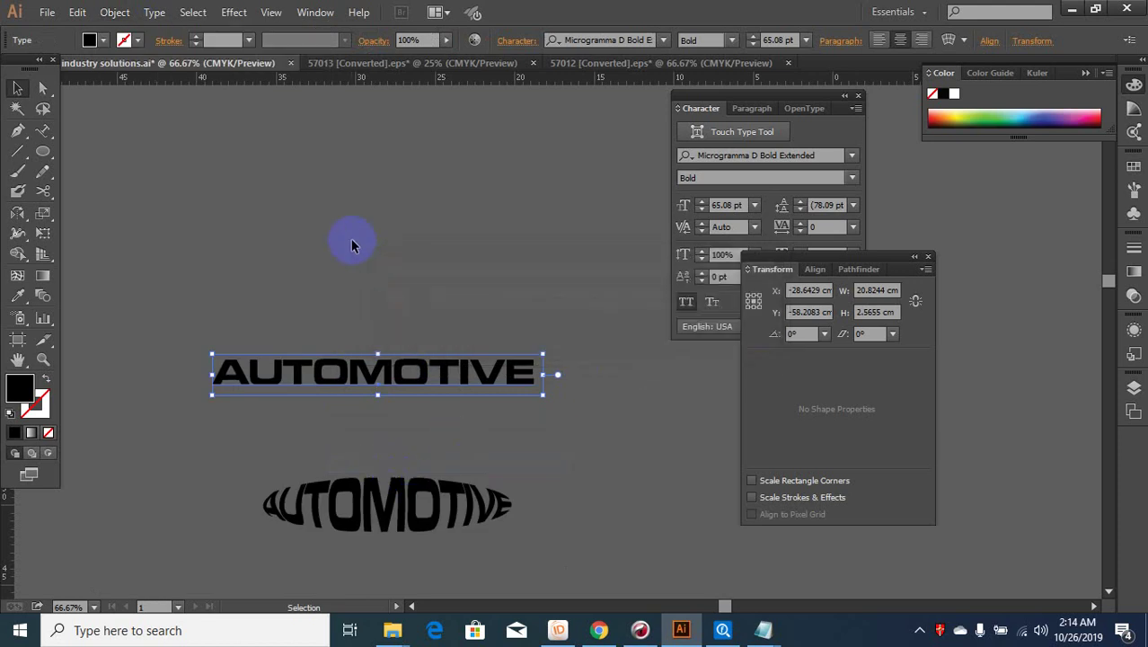
# Wrap the text in a 4-row, 4-column envelope mesh with Preview on.
pyautogui.click(115, 11)
pyautogui.moveTo(159, 426)
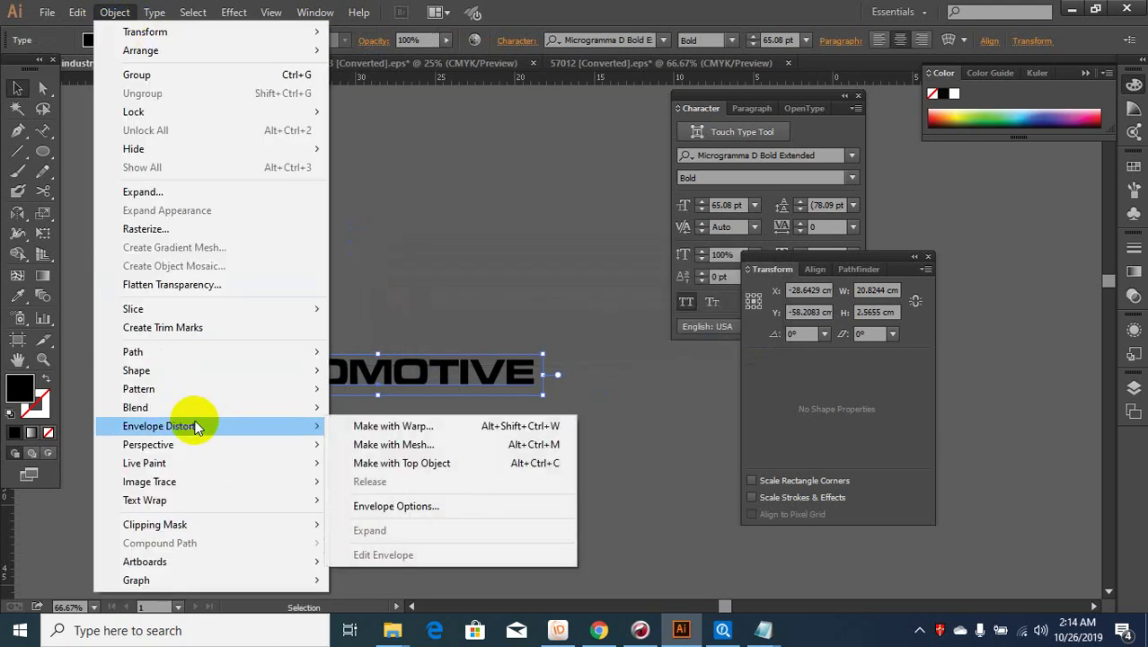
pyautogui.click(378, 444)
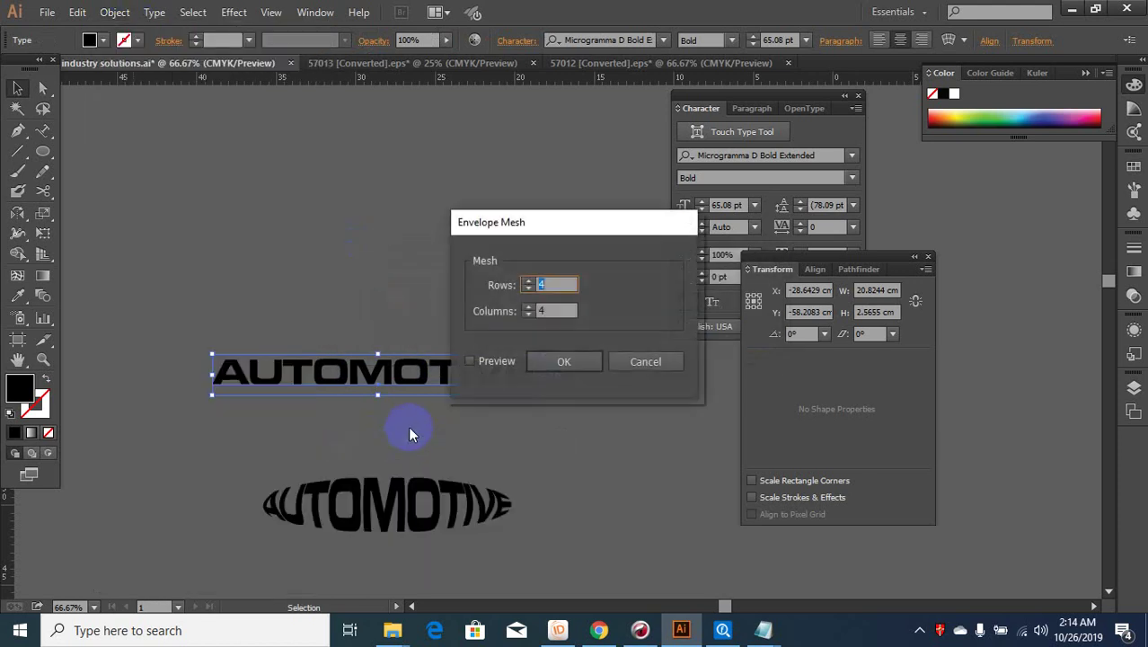
pyautogui.click(492, 364)
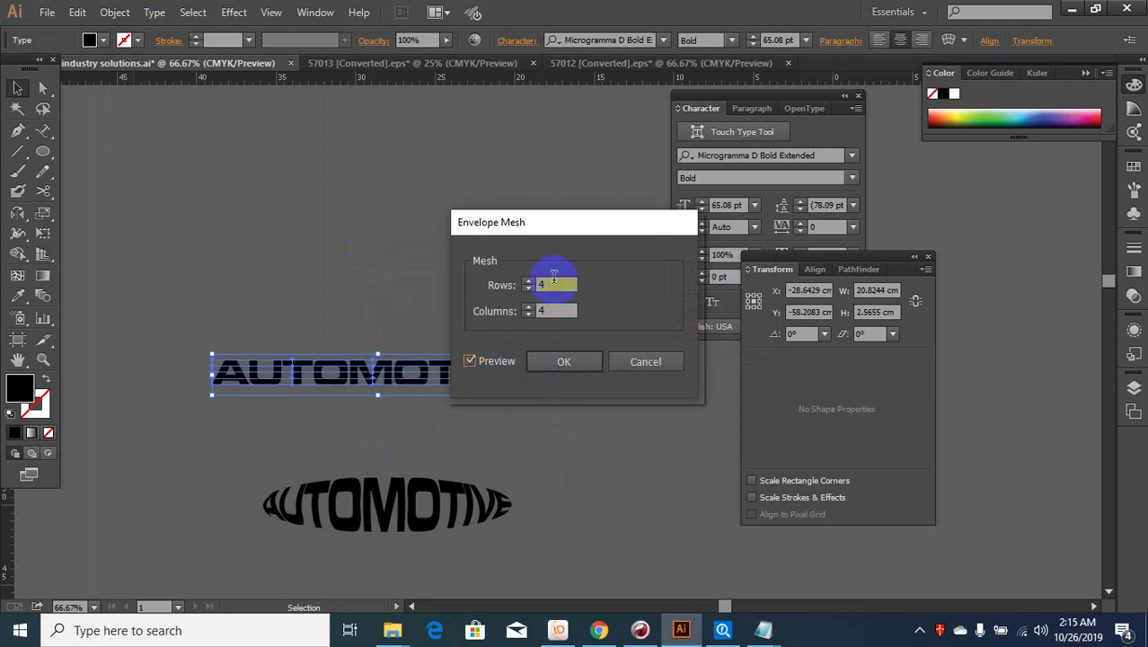
pyautogui.click(566, 363)
pyautogui.scroll(2, 504, 366)
pyautogui.scroll(3, 505, 370)
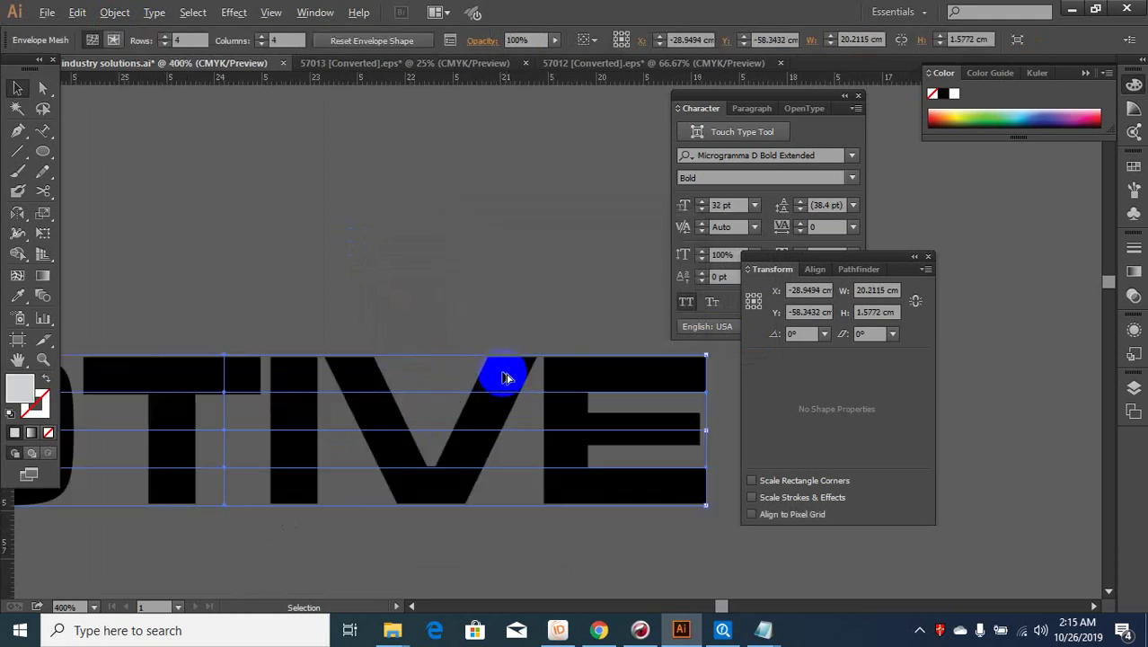
pyautogui.scroll(1, 485, 377)
pyautogui.scroll(-2, 300, 370)
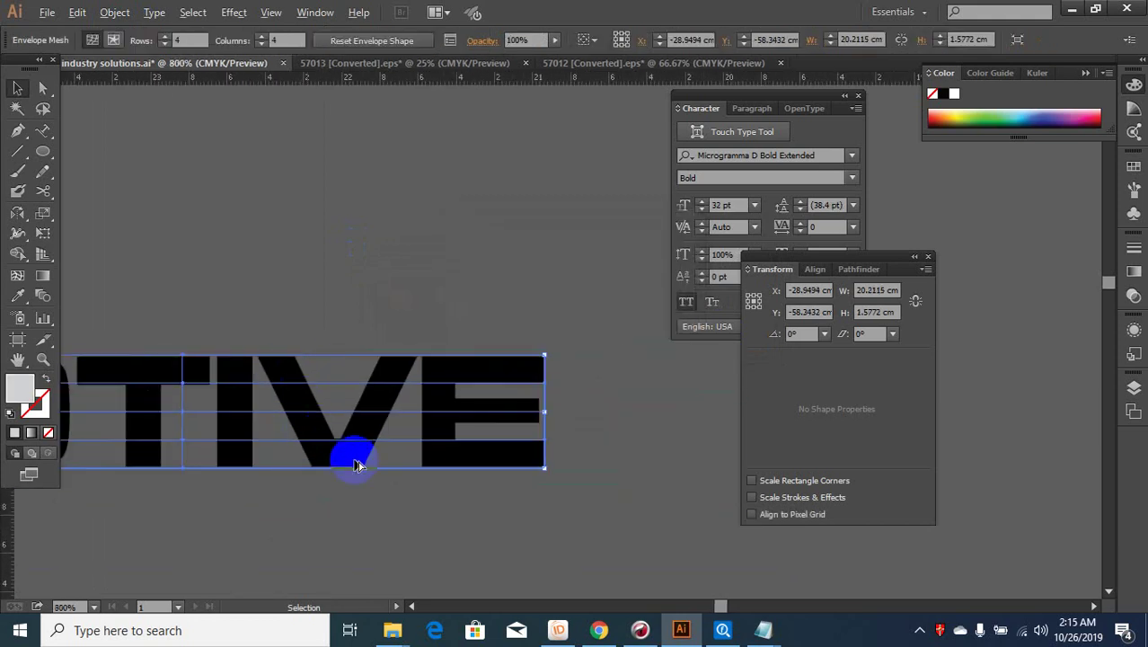
pyautogui.scroll(5, 358, 453)
pyautogui.scroll(-2, 354, 431)
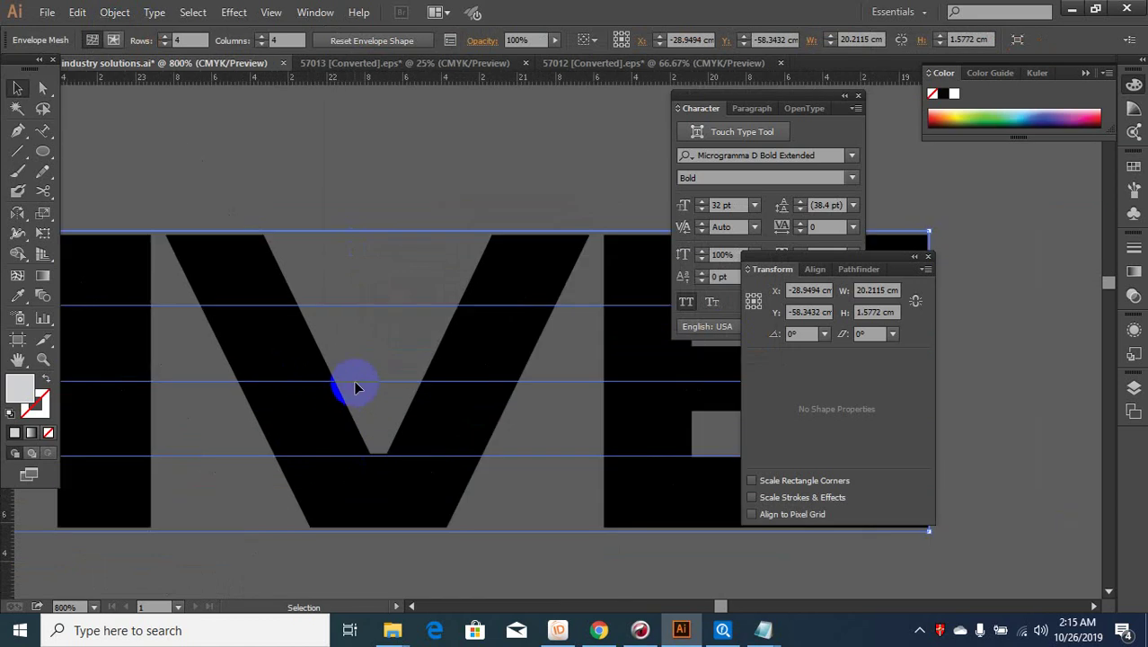
pyautogui.rightClick(311, 392)
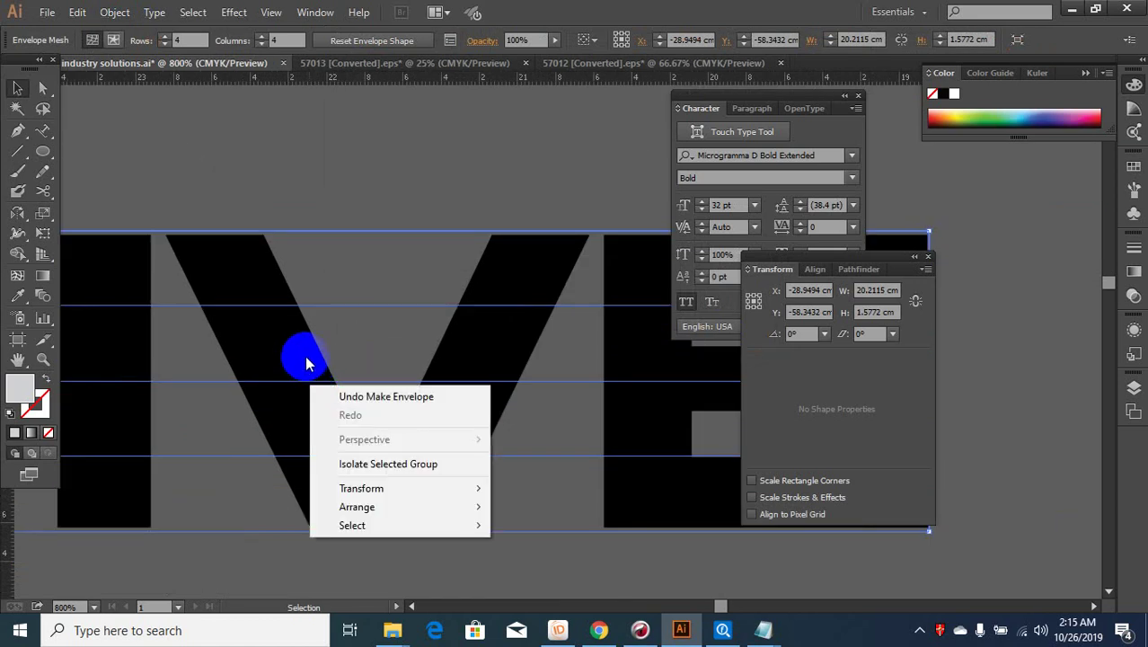
# Expand the mesh envelope into plain artwork, keeping Object and Fill checked.
pyautogui.click(114, 12)
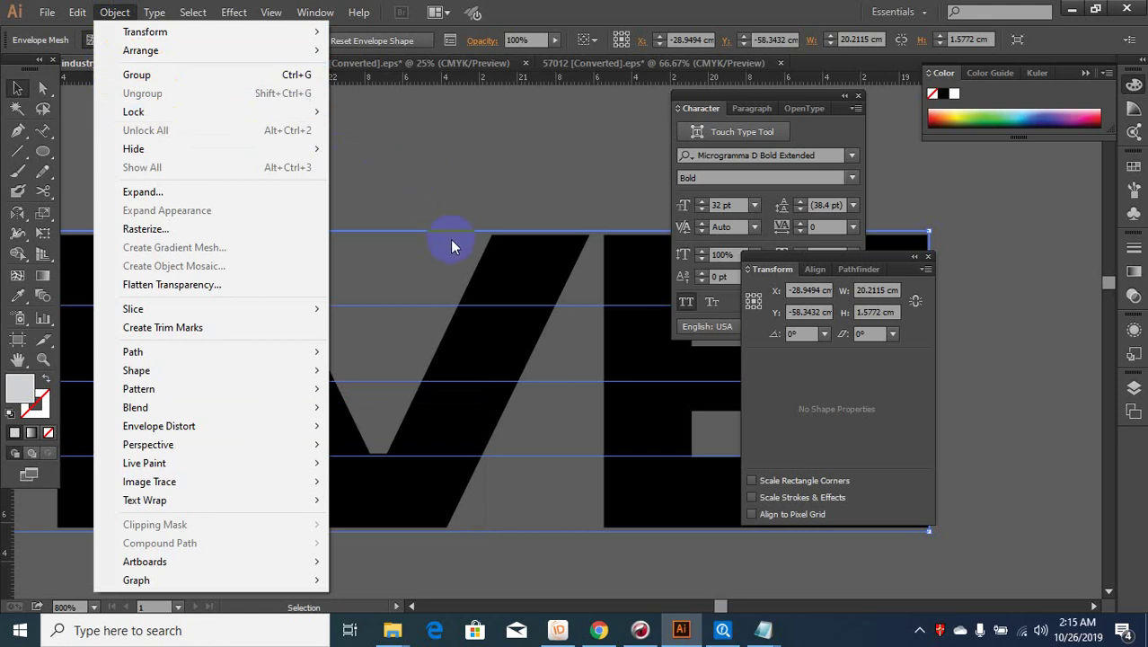
pyautogui.click(185, 192)
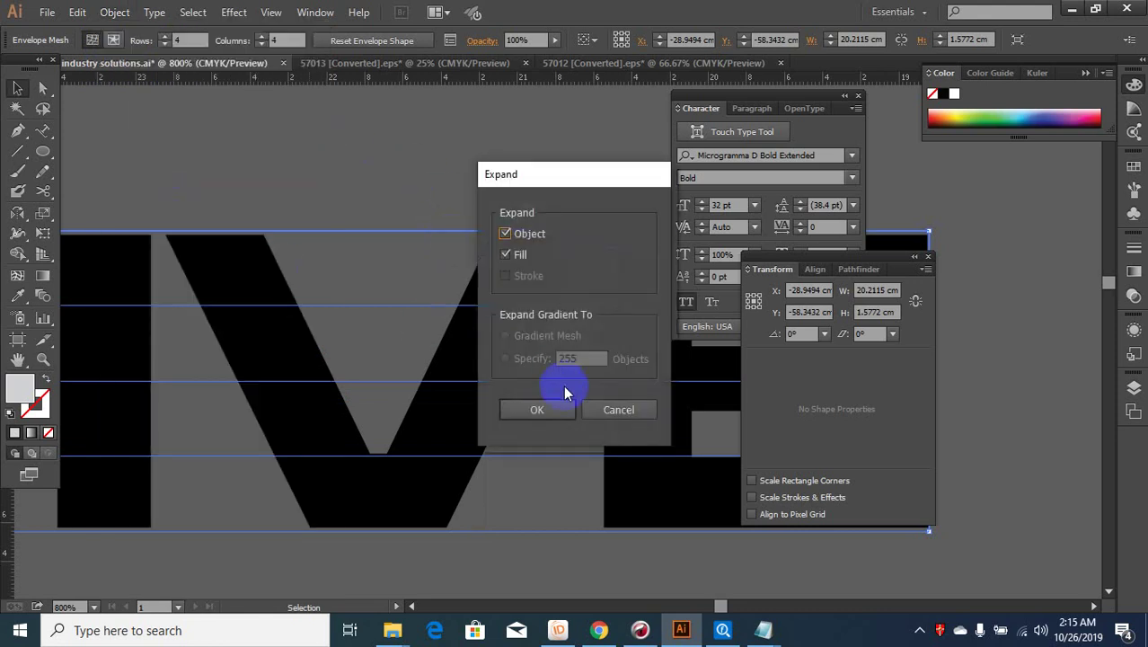
pyautogui.click(542, 409)
pyautogui.scroll(-2, 485, 400)
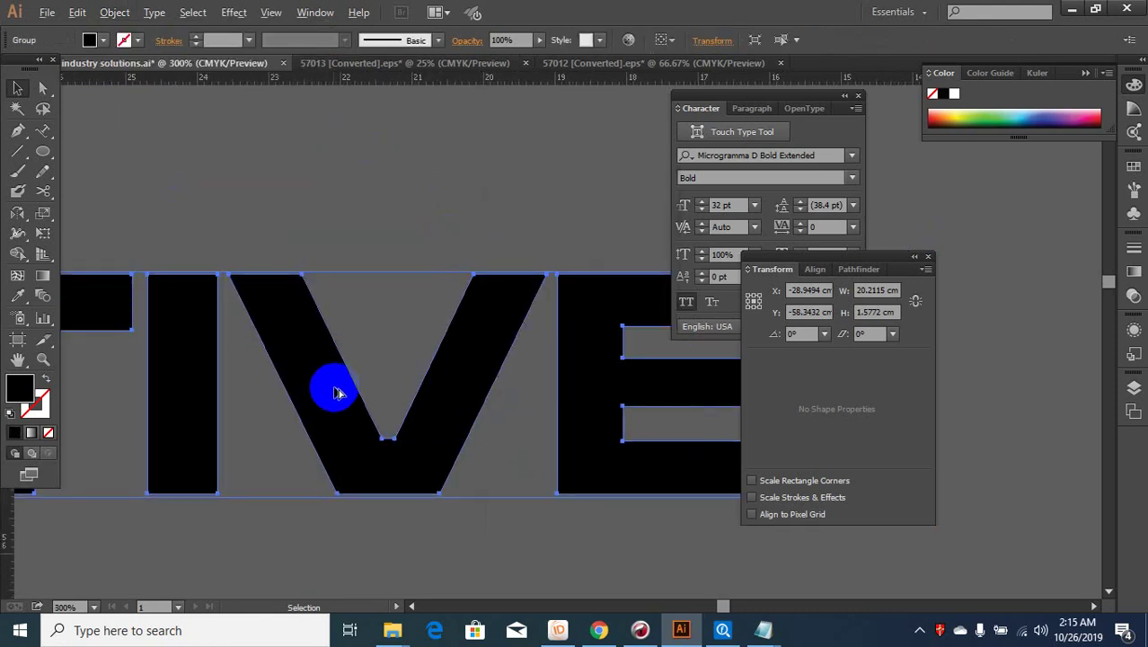
pyautogui.scroll(-2, 359, 387)
# Isolate the letter group to select the E shape, then exit and reselect all of AUTOMOTIVE.
pyautogui.doubleClick(396, 373)
pyautogui.click(469, 346)
pyautogui.doubleClick(456, 372)
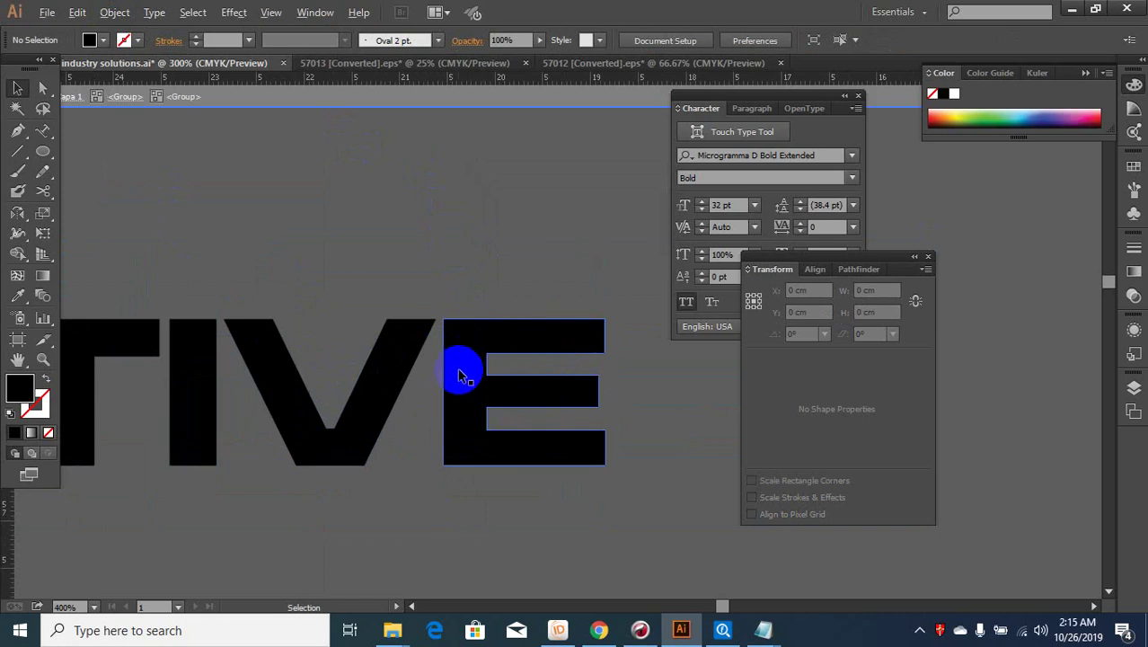
pyautogui.scroll(-2, 456, 372)
pyautogui.click(486, 363)
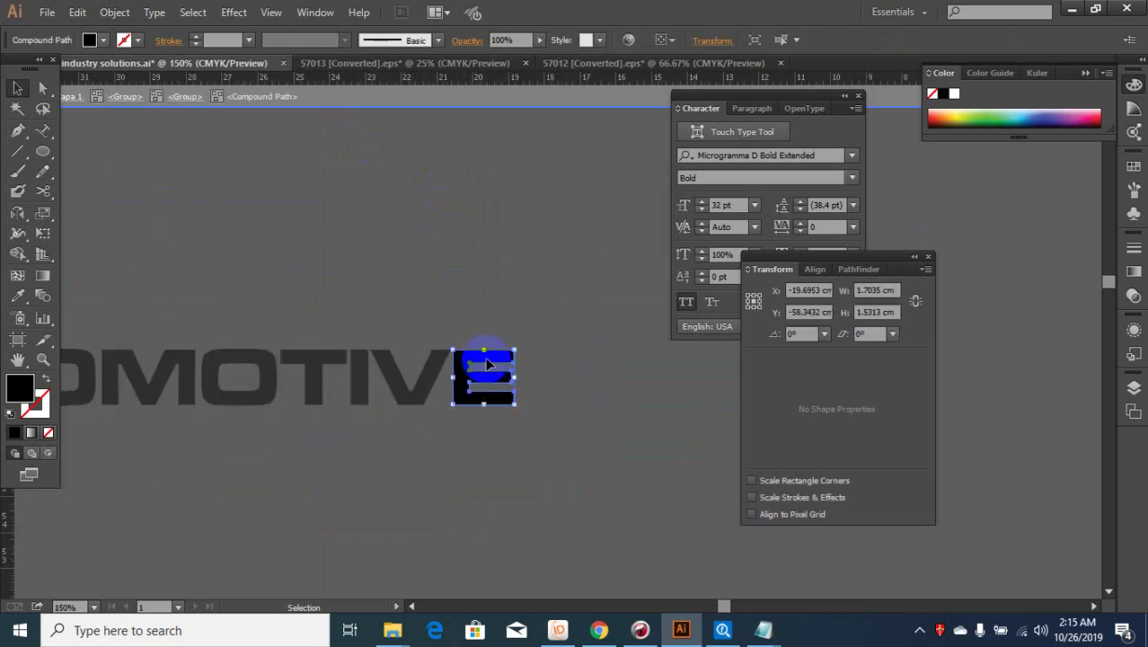
pyautogui.press('Escape')
pyautogui.click(487, 325)
pyautogui.scroll(-3, 414, 434)
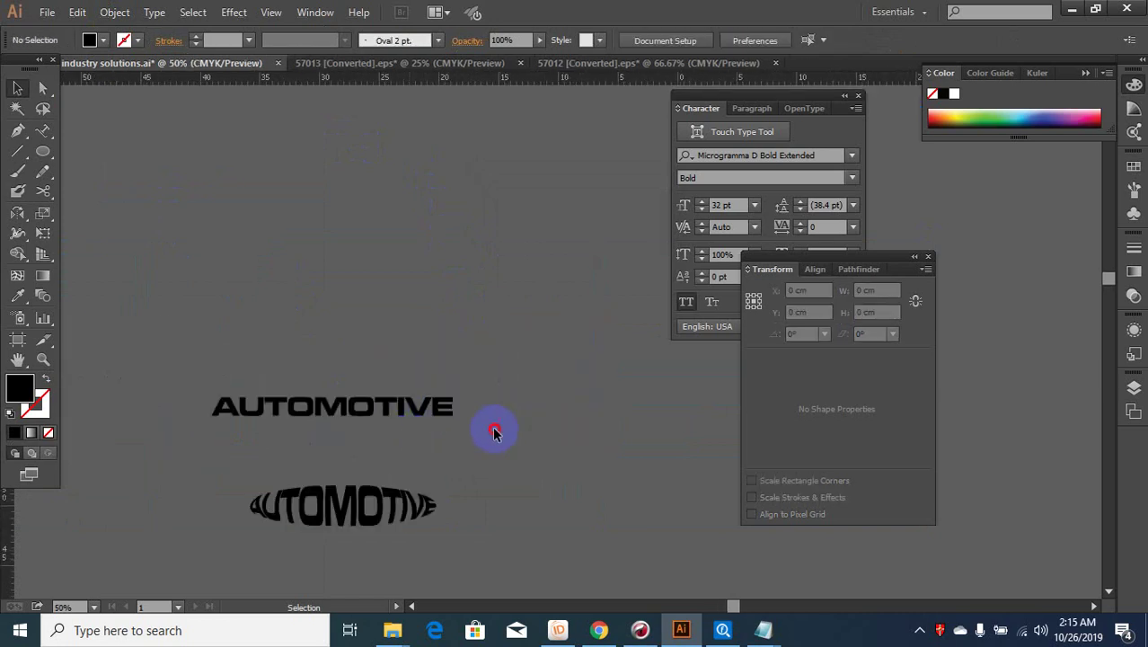
pyautogui.moveTo(493, 432); pyautogui.dragTo(175, 354)
pyautogui.scroll(1, 285, 403)
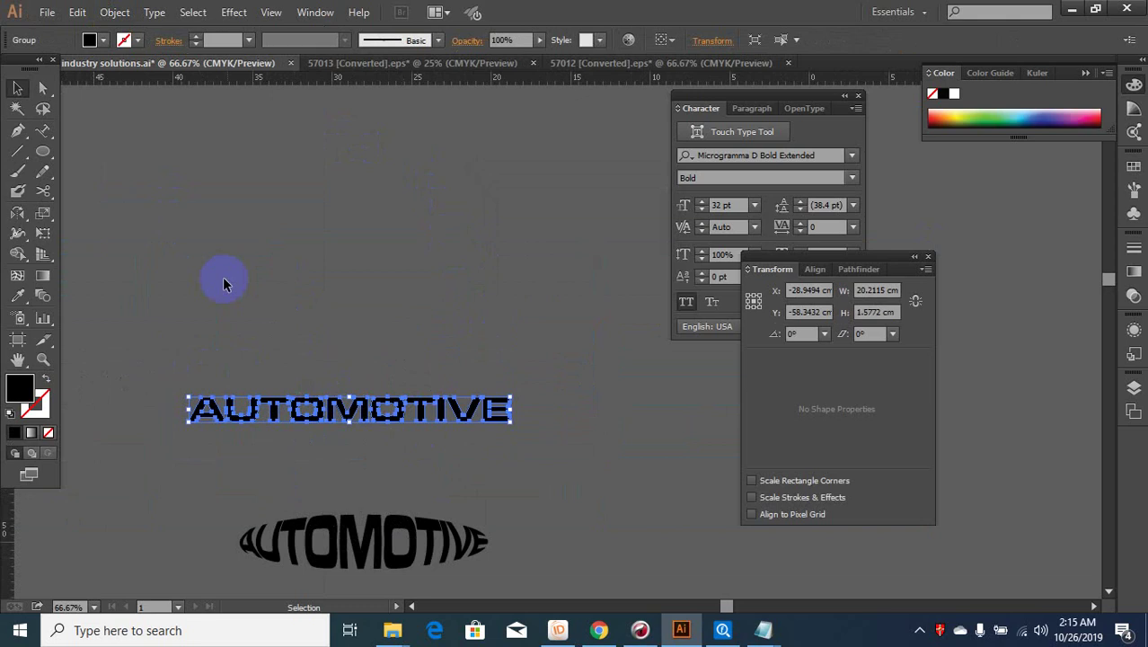
pyautogui.click(112, 13)
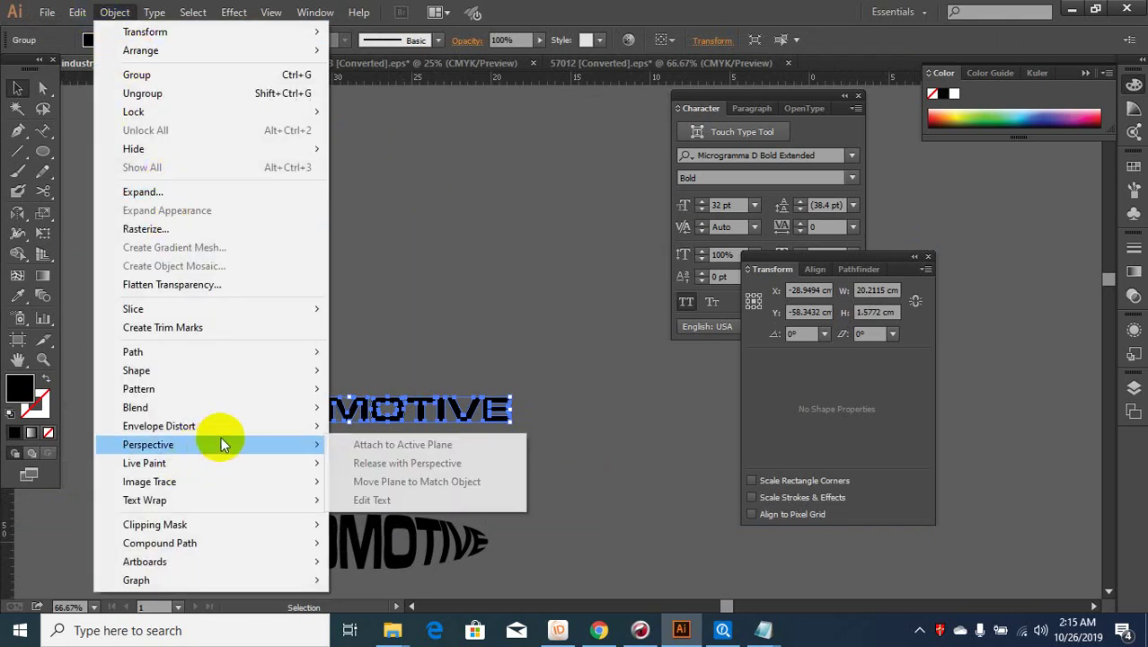
pyautogui.moveTo(159, 426)
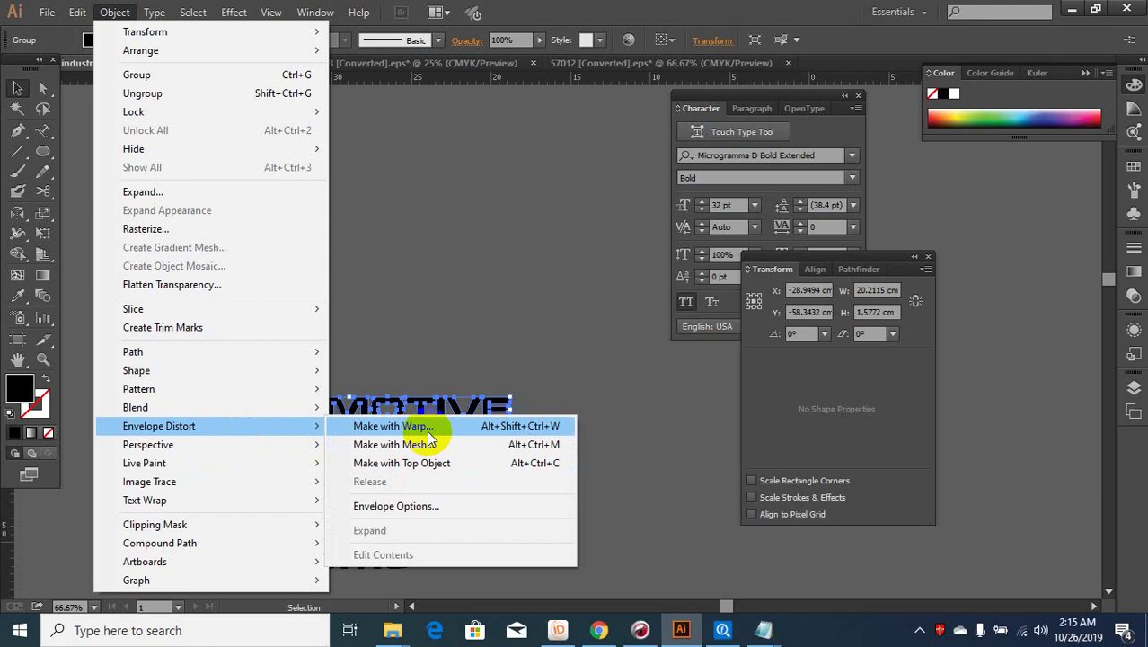
pyautogui.click(427, 431)
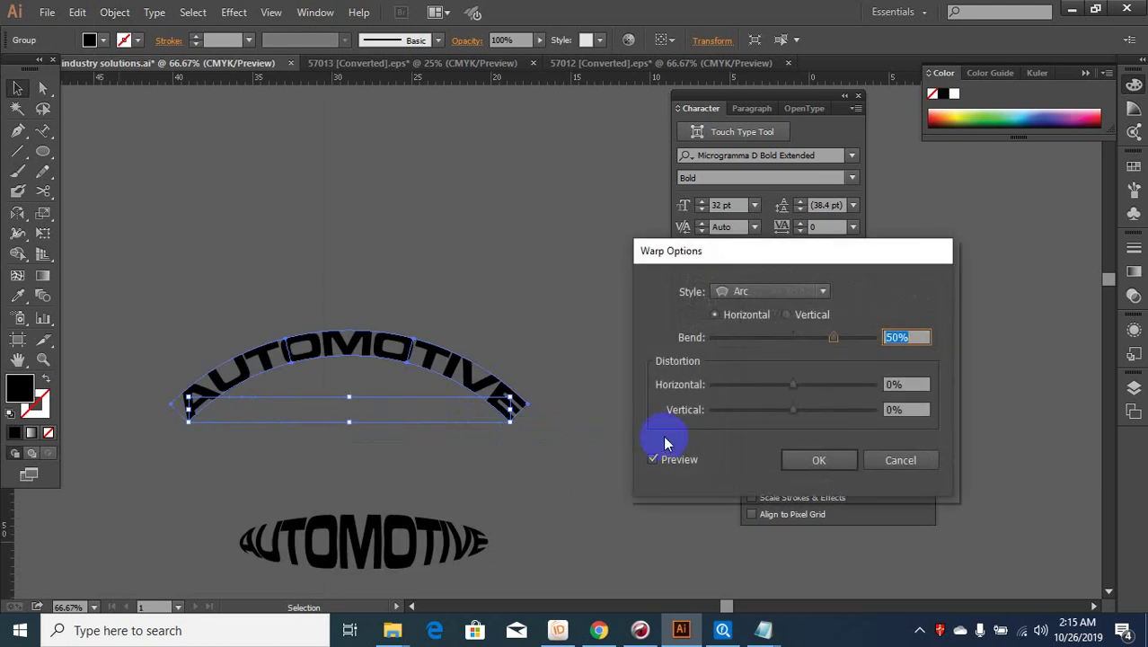
pyautogui.moveTo(833, 337); pyautogui.dragTo(780, 339)
# Cancel the warp and apply a 4 by 4 mesh envelope to the flat outlined text.
pyautogui.click(903, 462)
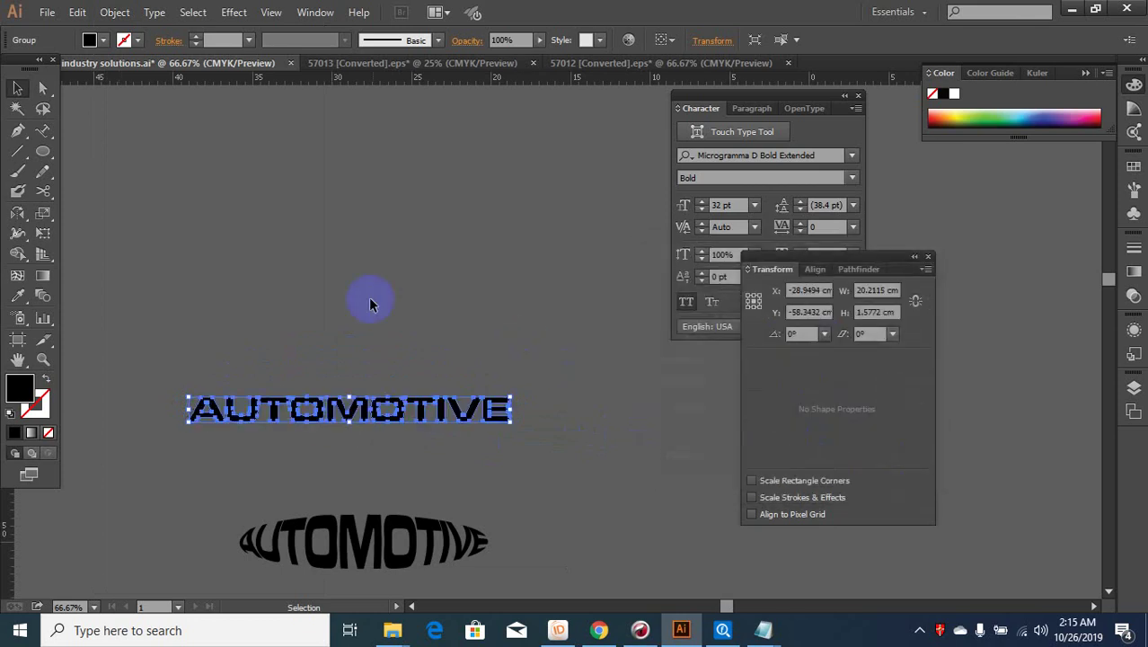
pyautogui.click(115, 12)
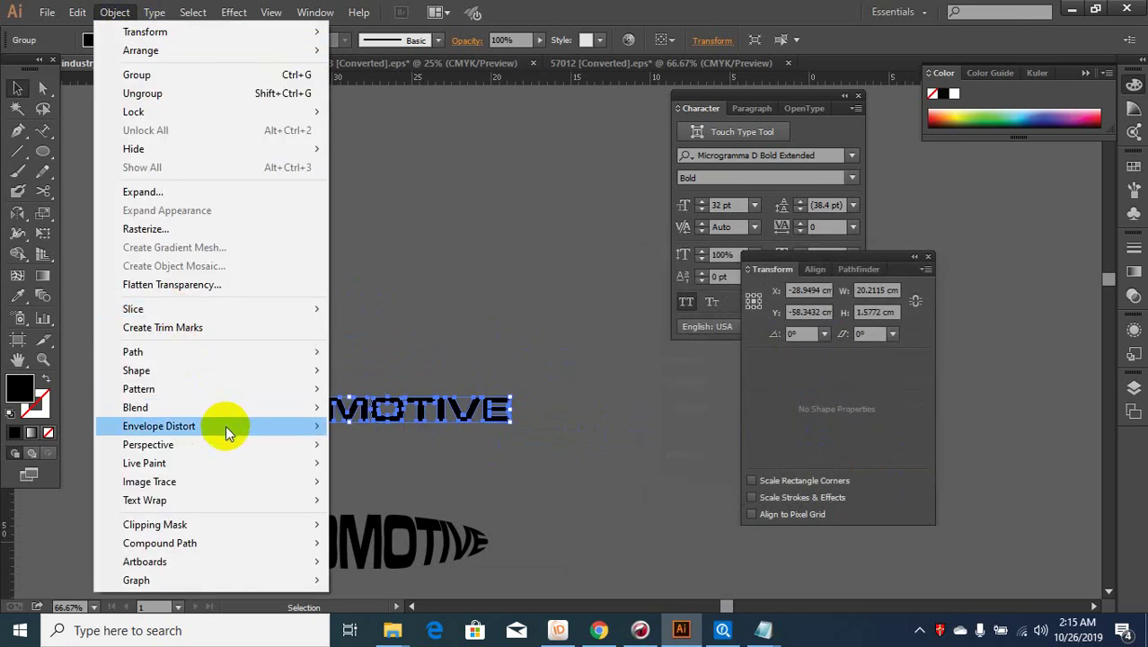
pyautogui.moveTo(159, 426)
pyautogui.click(408, 444)
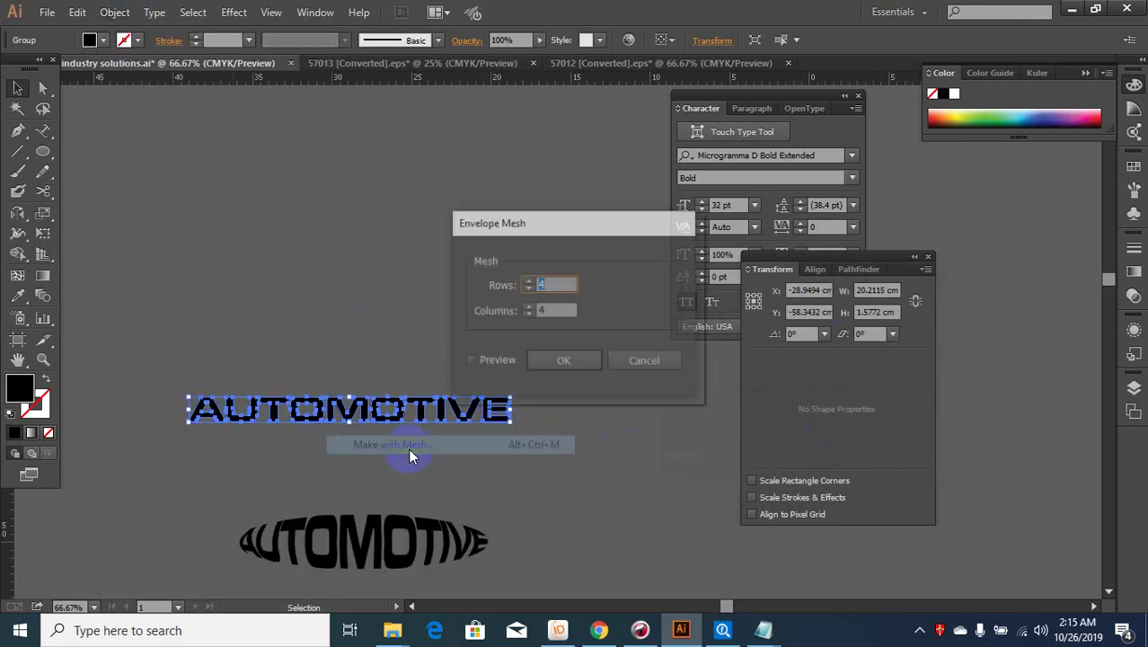
pyautogui.click(491, 361)
pyautogui.click(557, 361)
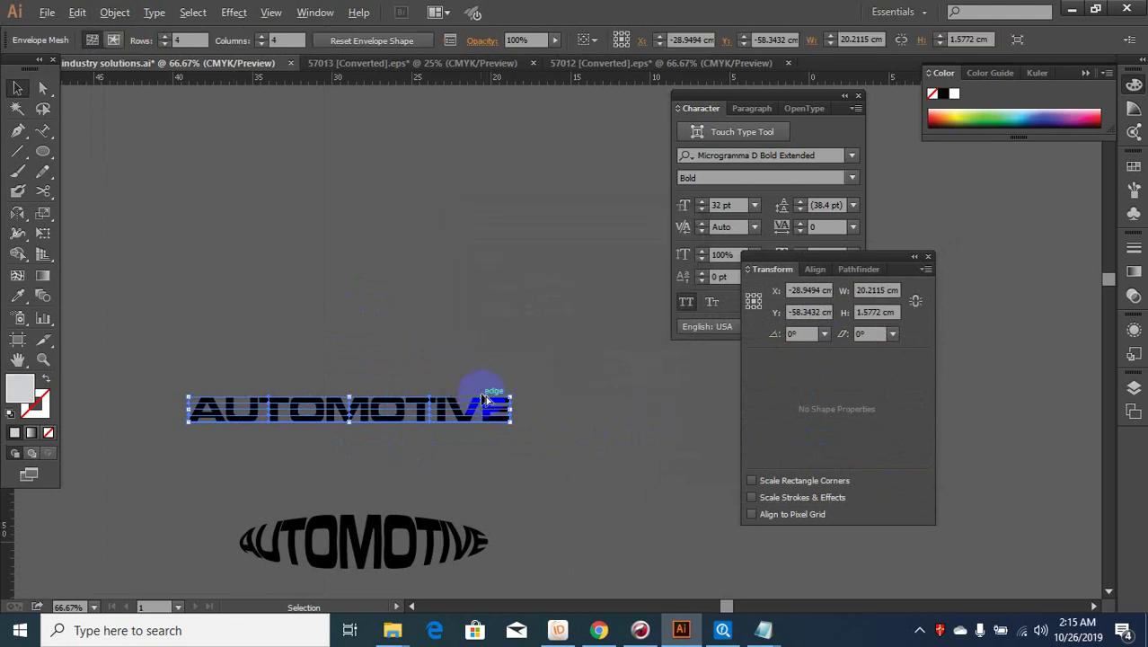
pyautogui.scroll(2, 485, 404)
pyautogui.scroll(1, 487, 404)
# Undo Make Envelope, reselect the flat AUTOMOTIVE text and close the Type menu unchanged.
pyautogui.rightClick(490, 409)
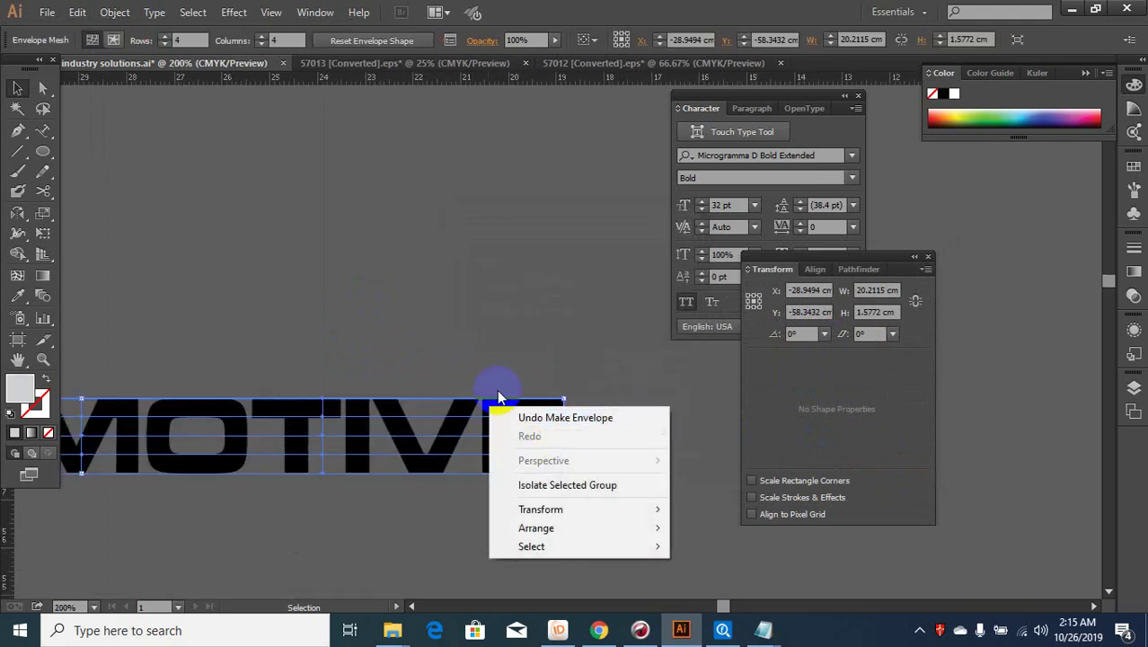
pyautogui.click(501, 416)
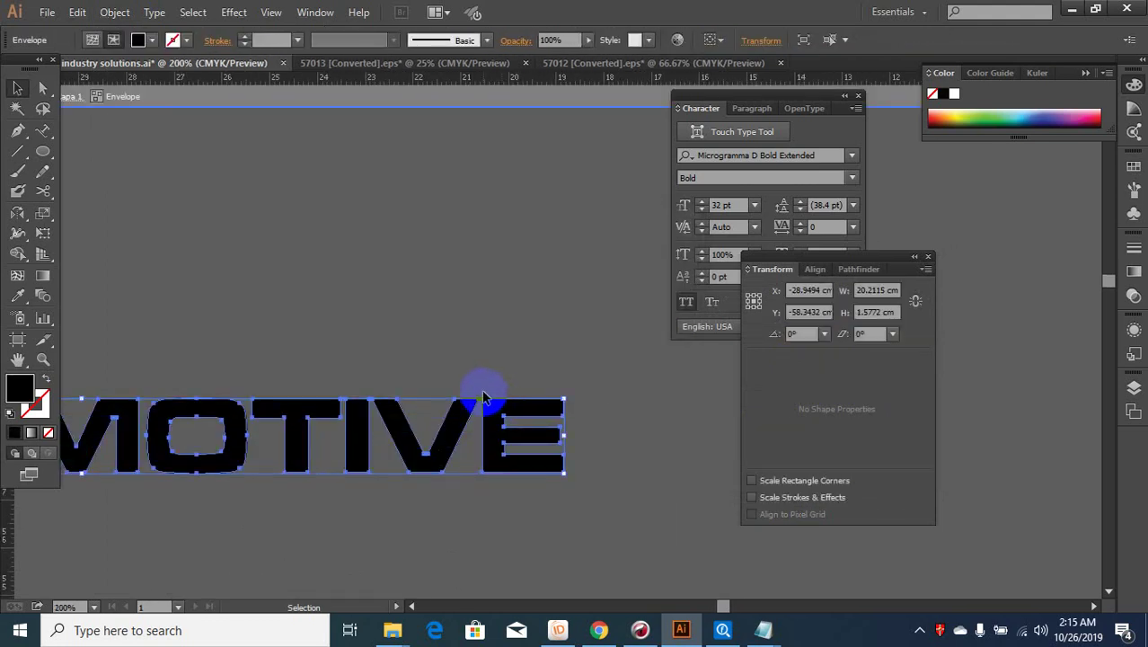
pyautogui.scroll(-1, 461, 379)
pyautogui.scroll(-2, 384, 342)
pyautogui.click(379, 297)
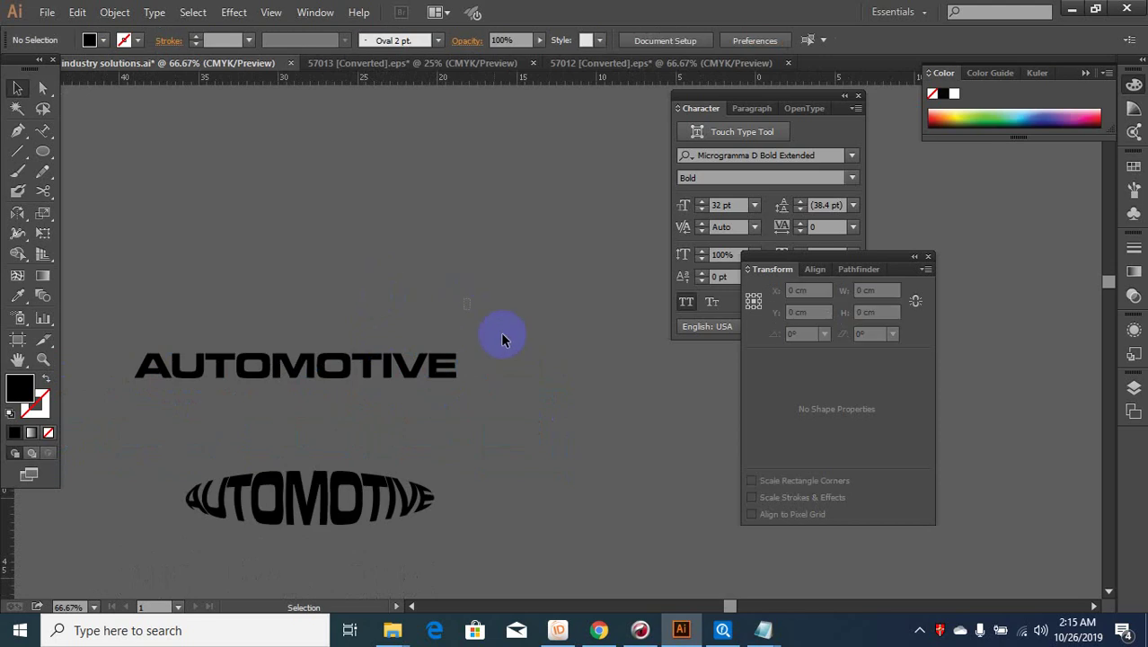
pyautogui.click(297, 364)
pyautogui.click(154, 12)
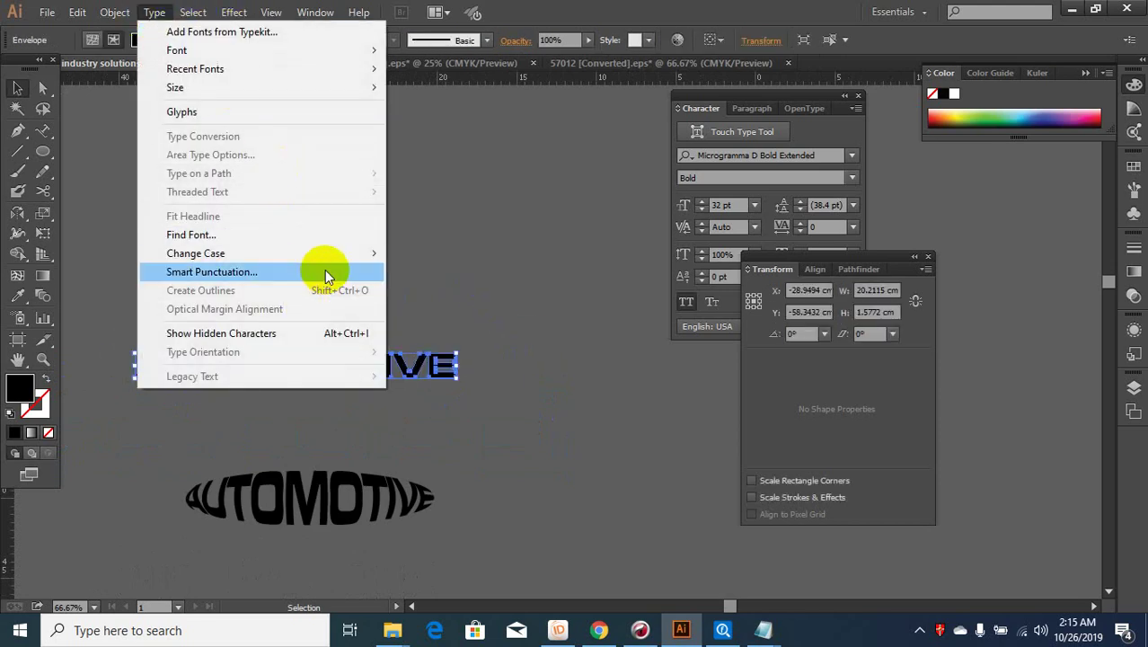
pyautogui.click(399, 296)
# Move a copy of the AUTOMOTIVE text to the right and select it.
pyautogui.scroll(-2, 474, 355)
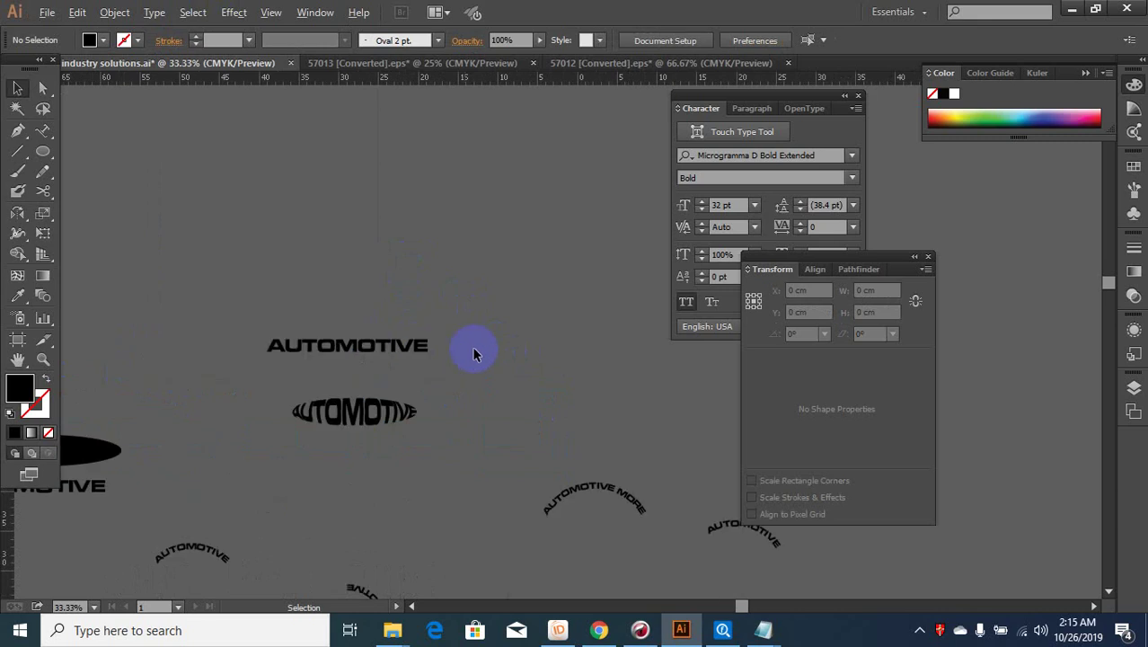
pyautogui.scroll(-1, 349, 546)
pyautogui.scroll(-2, 268, 518)
pyautogui.moveTo(179, 521)
pyautogui.mouseDown()
pyautogui.moveTo(497, 492)
pyautogui.moveTo(442, 470)
pyautogui.mouseUp()
pyautogui.scroll(6, 441, 469)
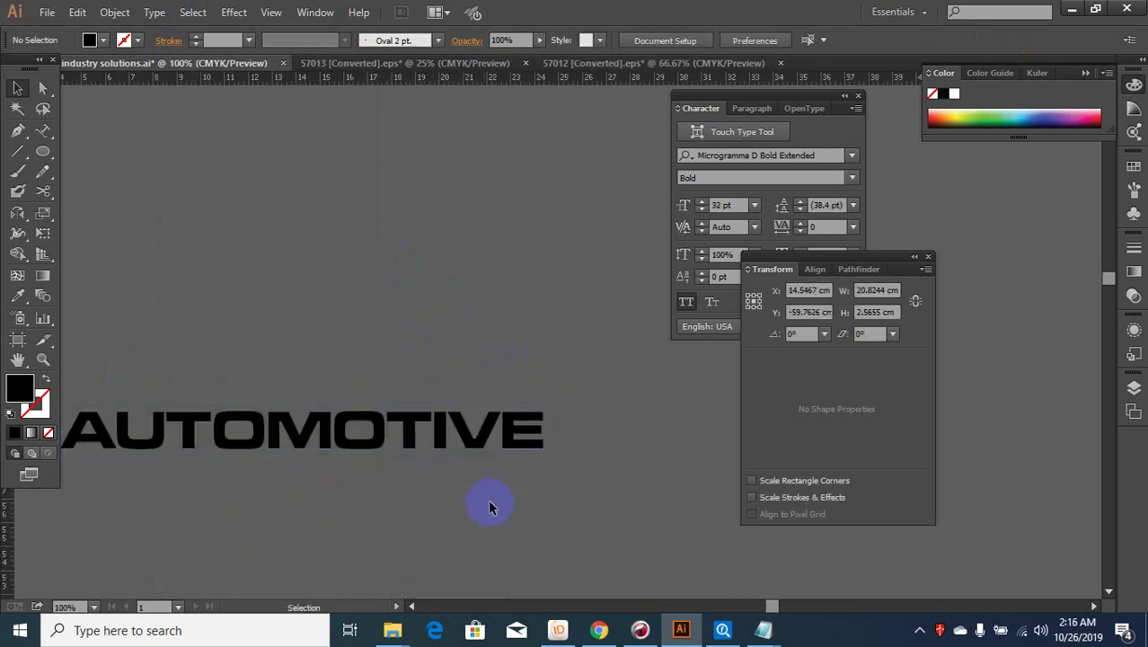
pyautogui.click(487, 502)
pyautogui.click(397, 446)
pyautogui.scroll(-1, 348, 398)
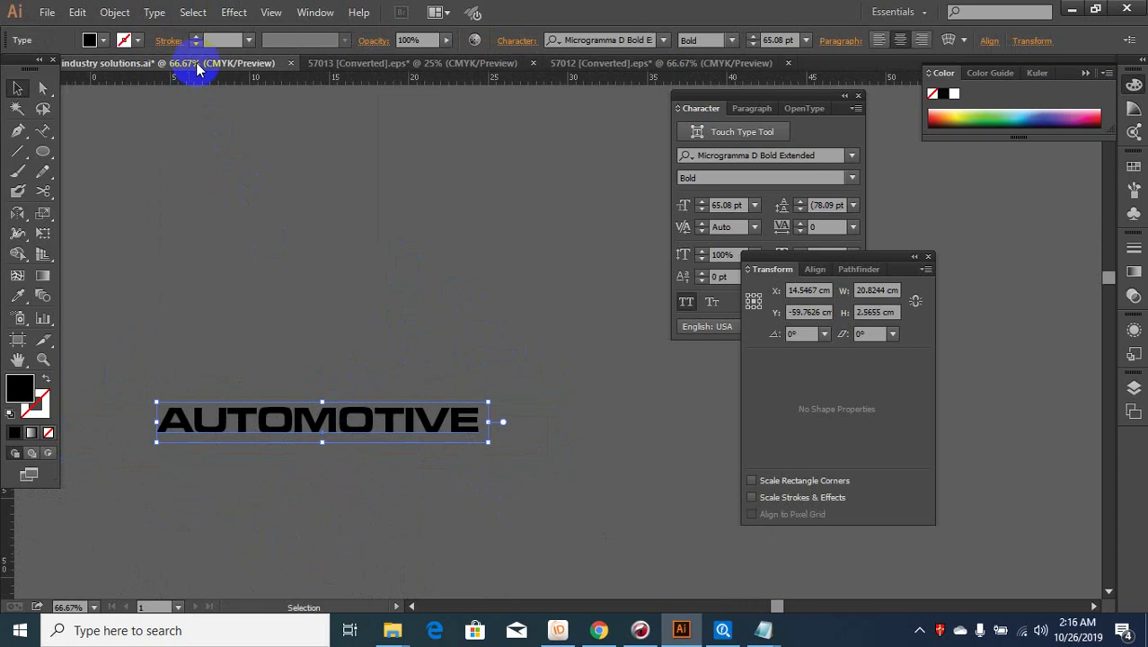
# Change the copy to UPPERCASE, then select the curved AUTOMOTIVE MORE path text.
pyautogui.click(154, 13)
pyautogui.moveTo(260, 254)
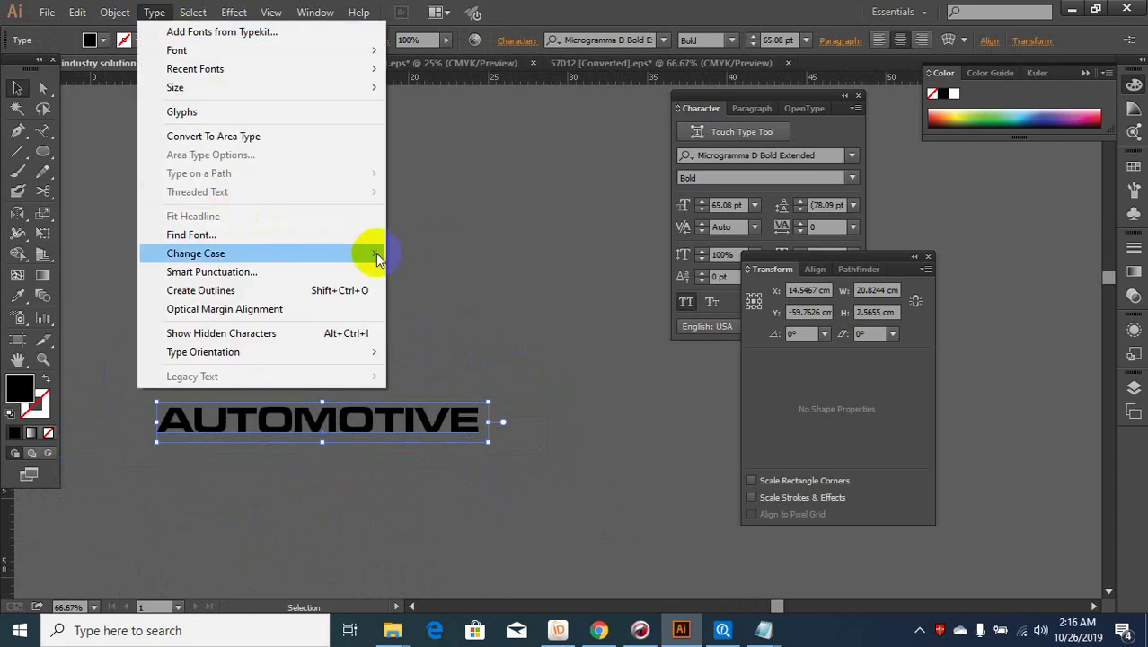
pyautogui.click(418, 258)
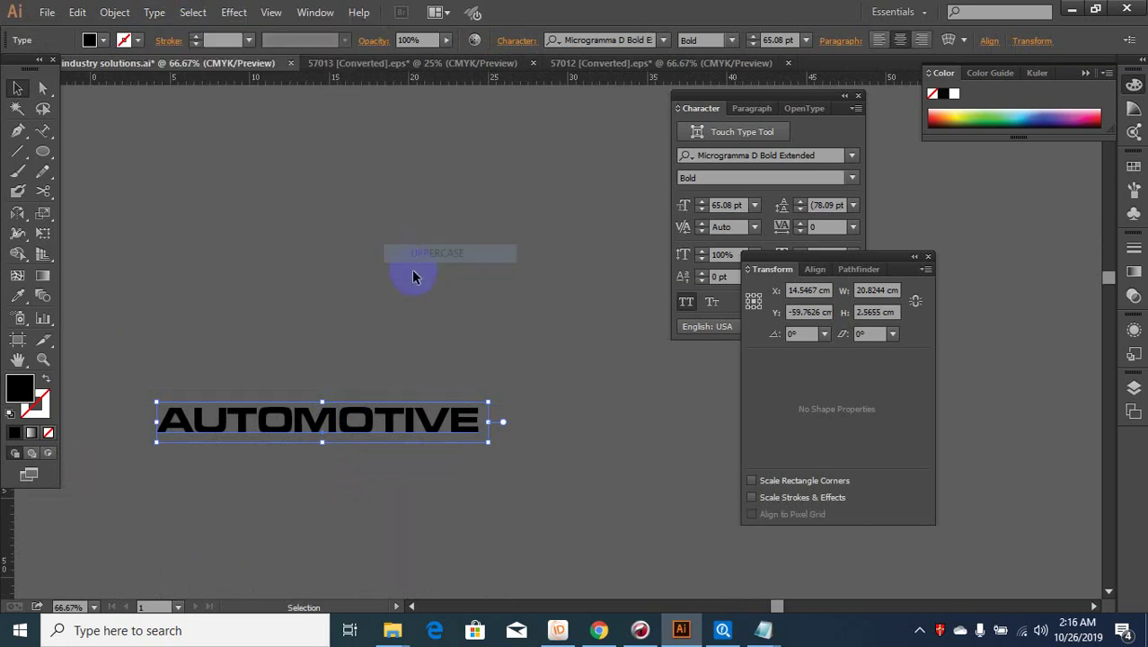
pyautogui.scroll(-2, 369, 321)
pyautogui.scroll(-1, 390, 414)
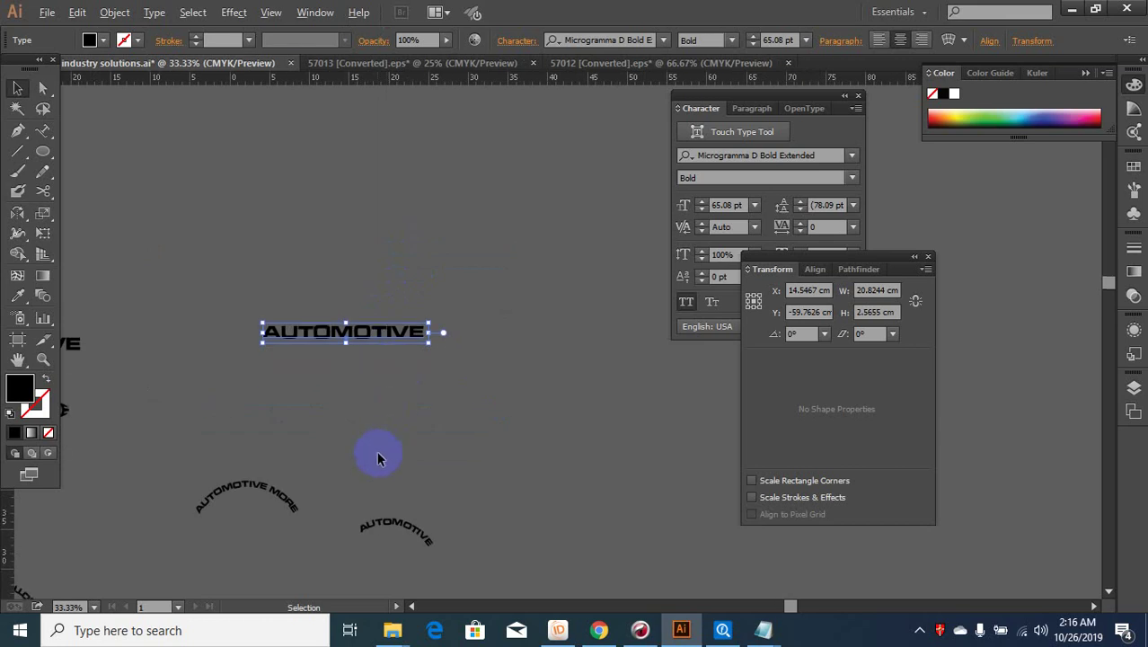
pyautogui.scroll(-1, 378, 454)
pyautogui.click(252, 487)
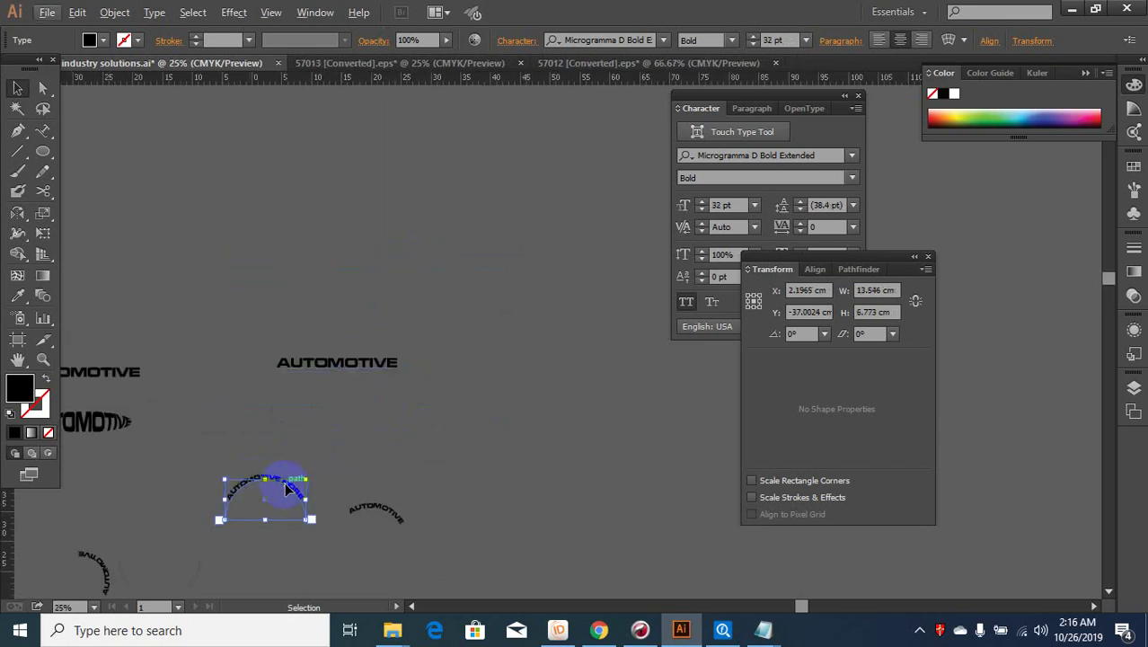
# Move the AUTOMOTIVE MORE arc text up-right and set it to UPPERCASE.
pyautogui.moveTo(286, 487); pyautogui.dragTo(525, 401)
pyautogui.scroll(4, 525, 401)
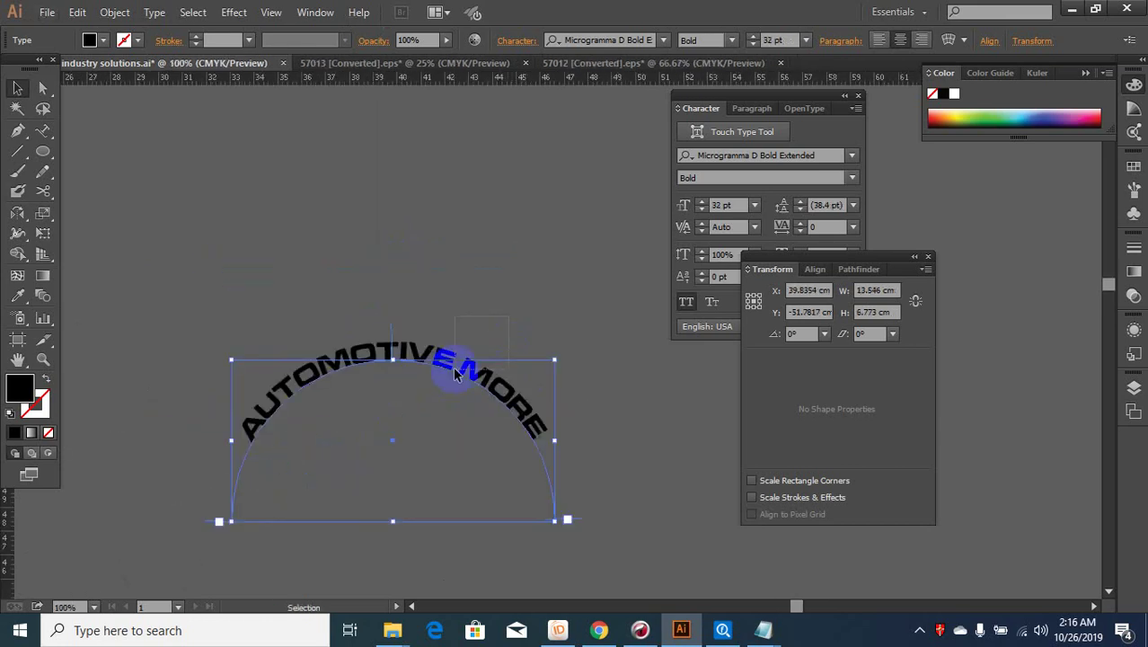
pyautogui.click(154, 12)
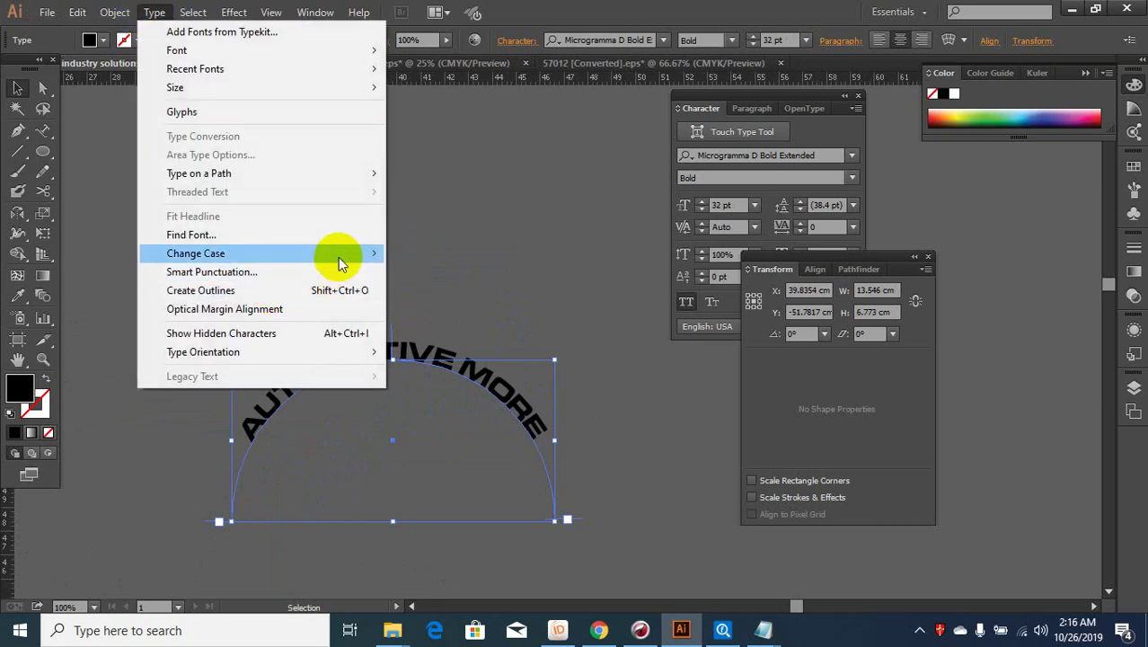
pyautogui.moveTo(195, 254)
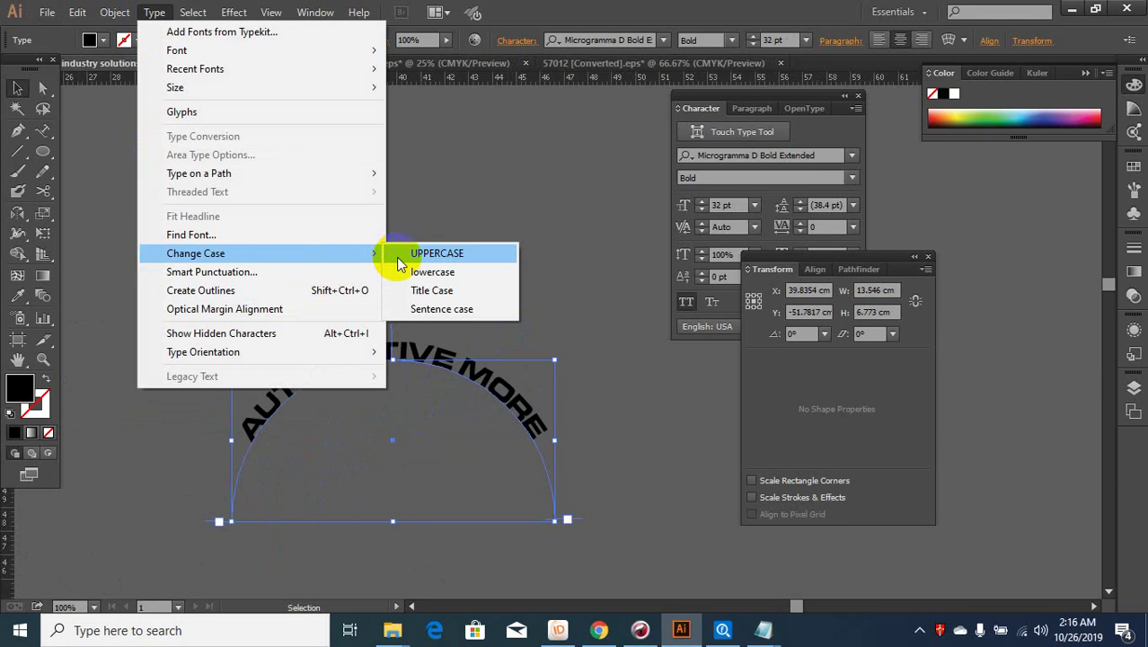
pyautogui.click(398, 257)
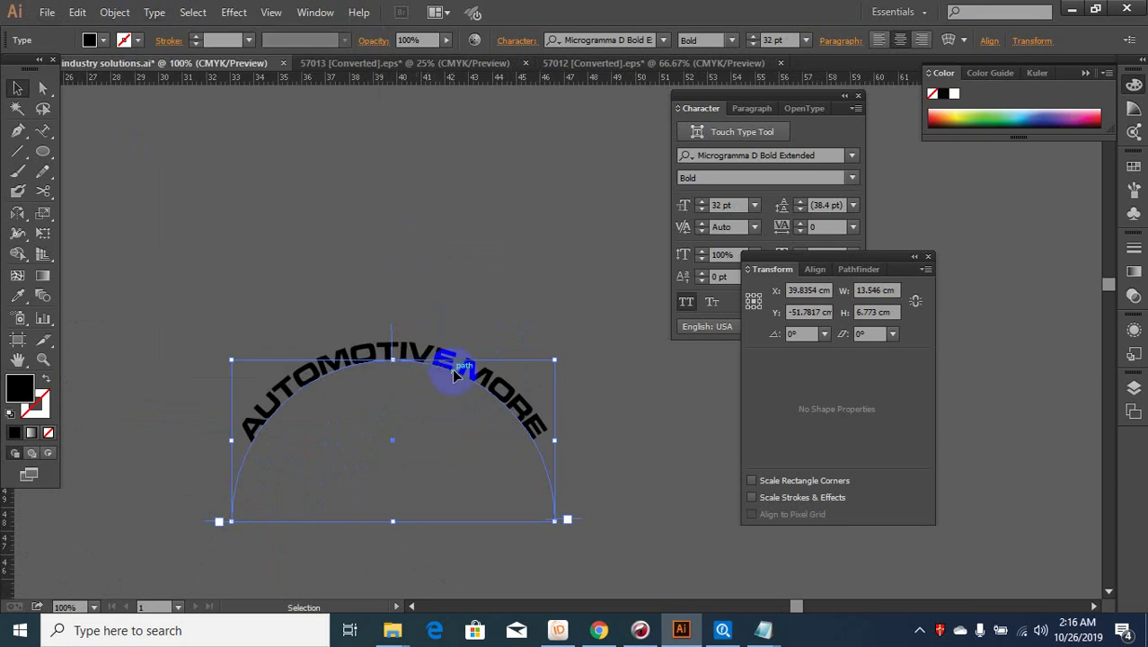
pyautogui.click(193, 13)
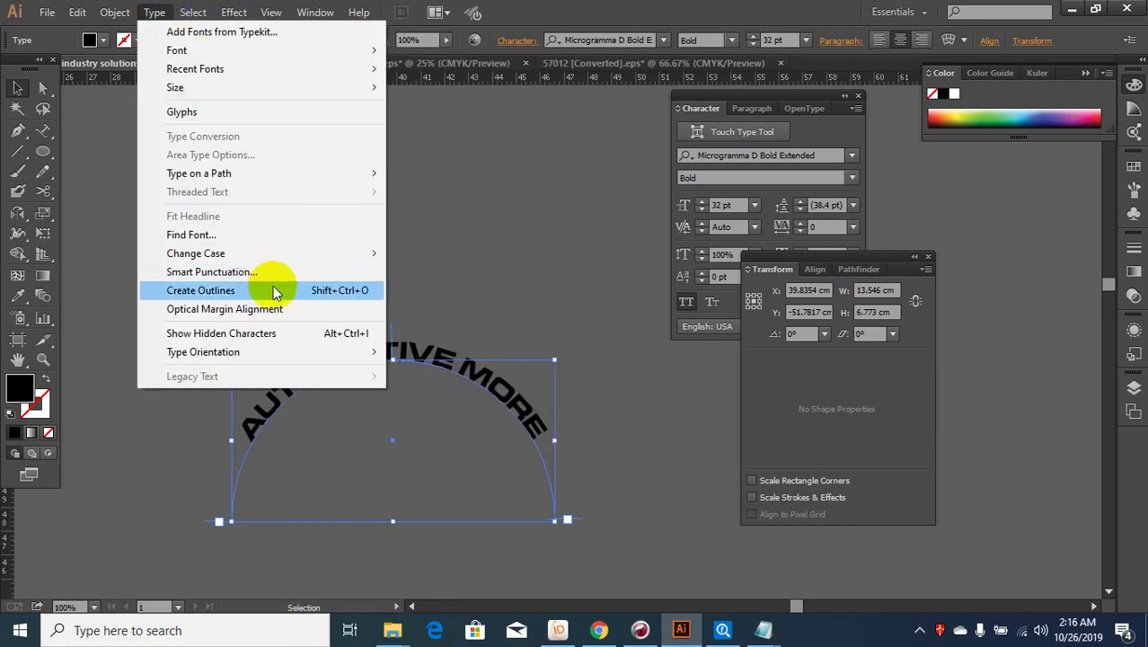
pyautogui.moveTo(199, 174)
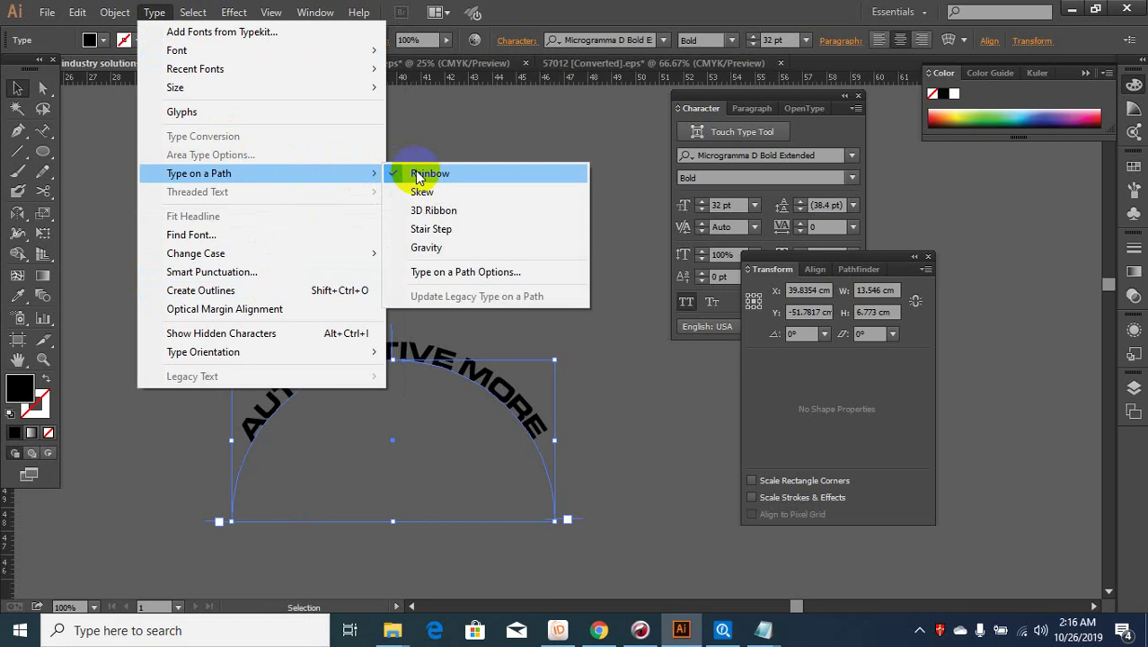
# In Type on a Path Options with Preview, test Flip and Ascender and Descender alignment.
pyautogui.click(457, 268)
pyautogui.click(559, 275)
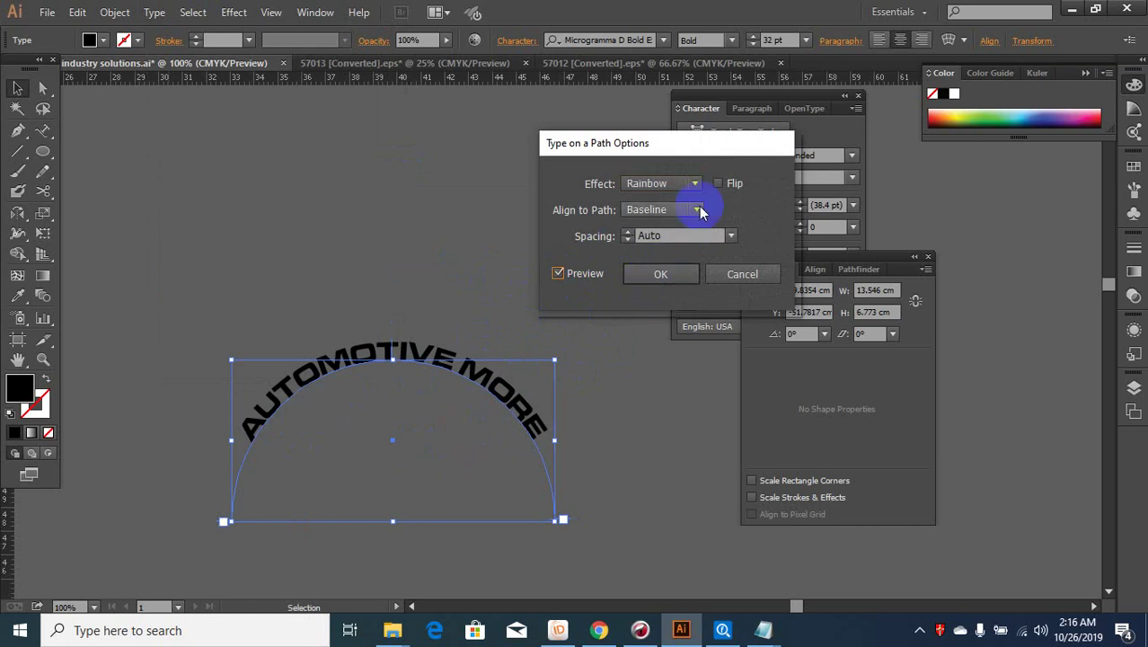
pyautogui.click(719, 183)
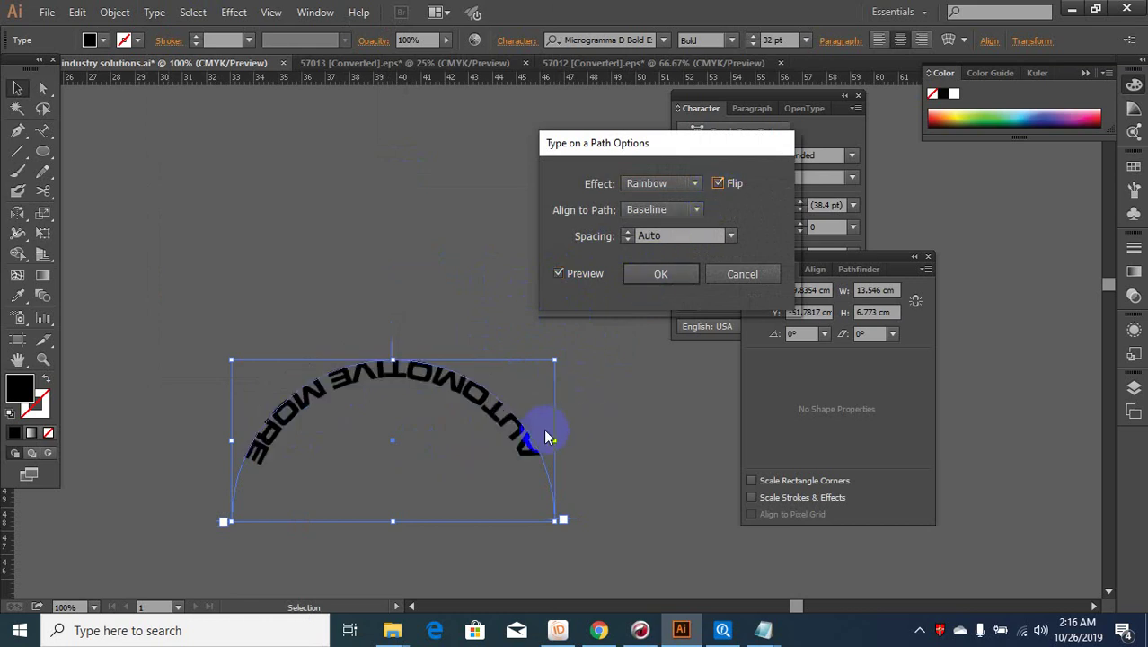
pyautogui.click(716, 183)
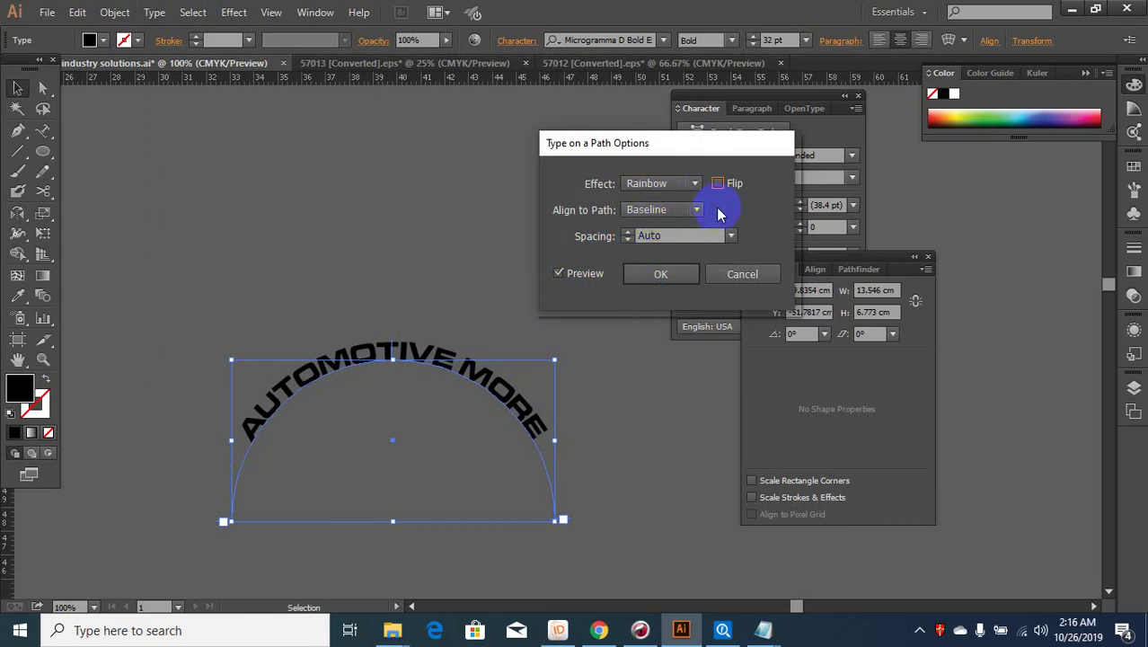
pyautogui.click(717, 183)
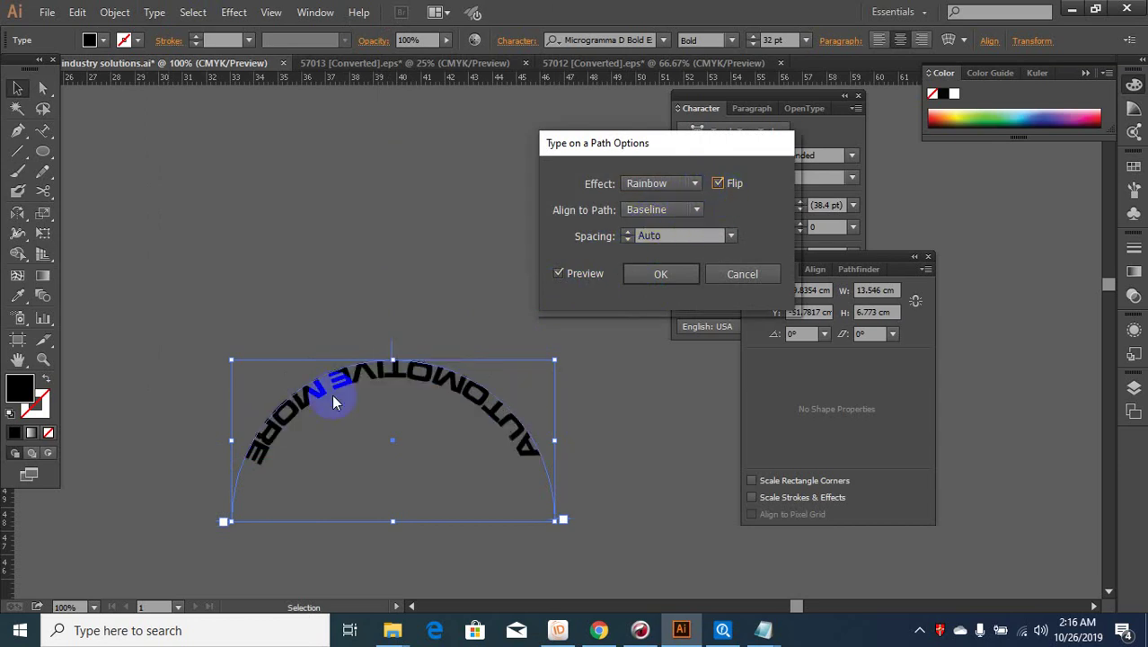
pyautogui.click(665, 209)
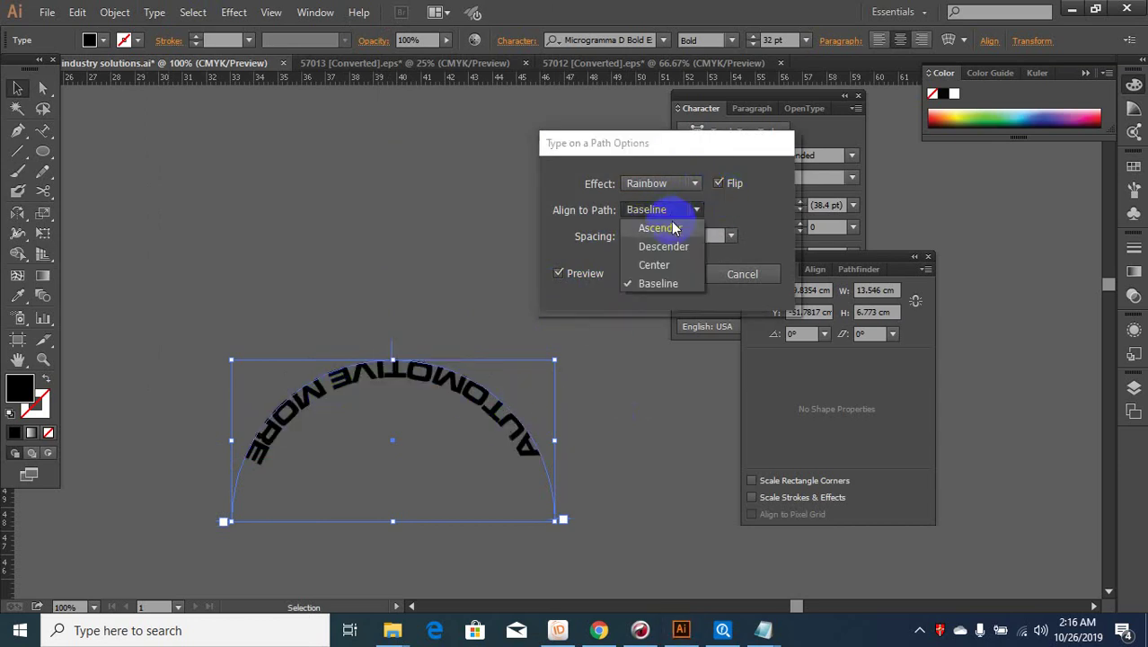
pyautogui.click(665, 225)
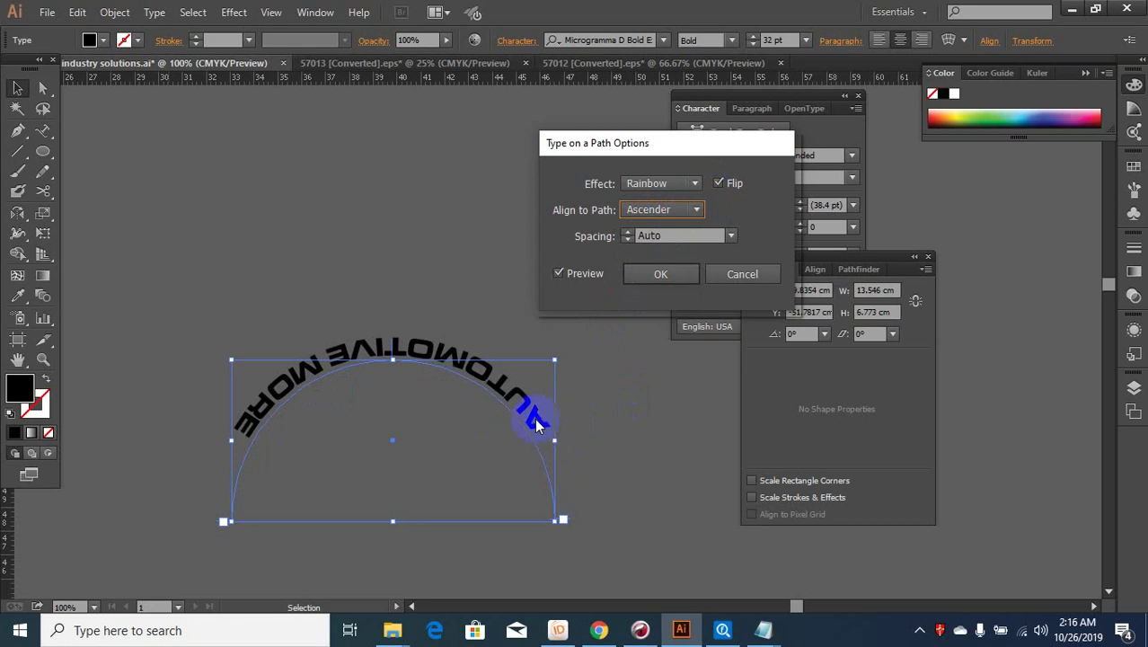
pyautogui.click(665, 210)
pyautogui.click(662, 246)
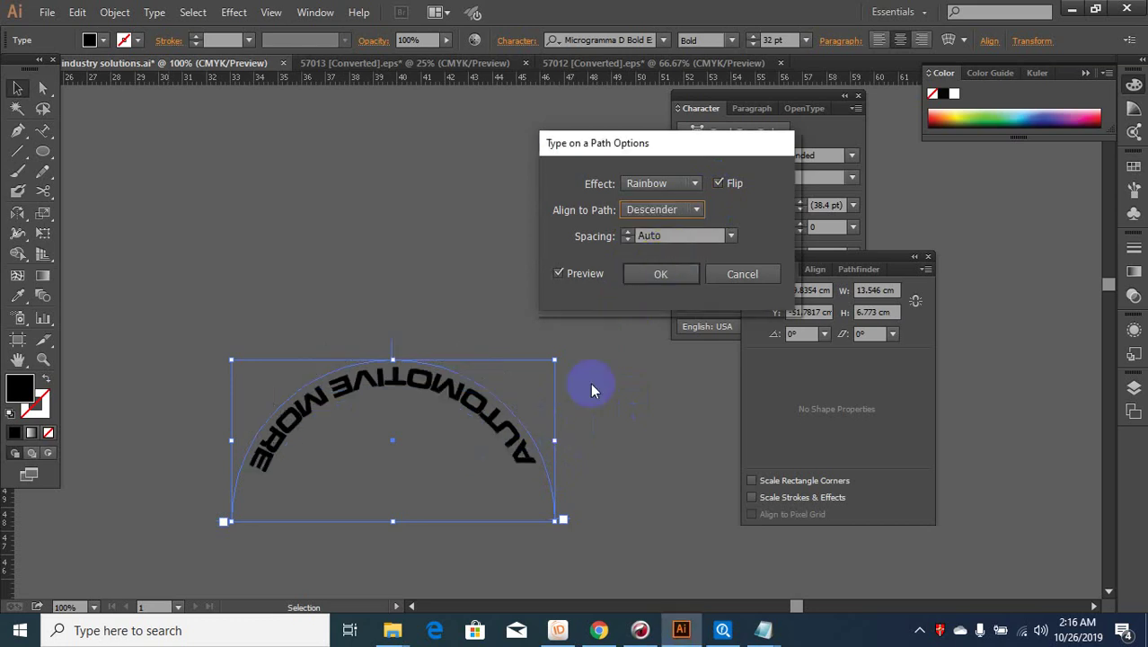
# Try Center and Baseline, then apply Descender alignment with Flip turned off.
pyautogui.click(678, 215)
pyautogui.click(677, 262)
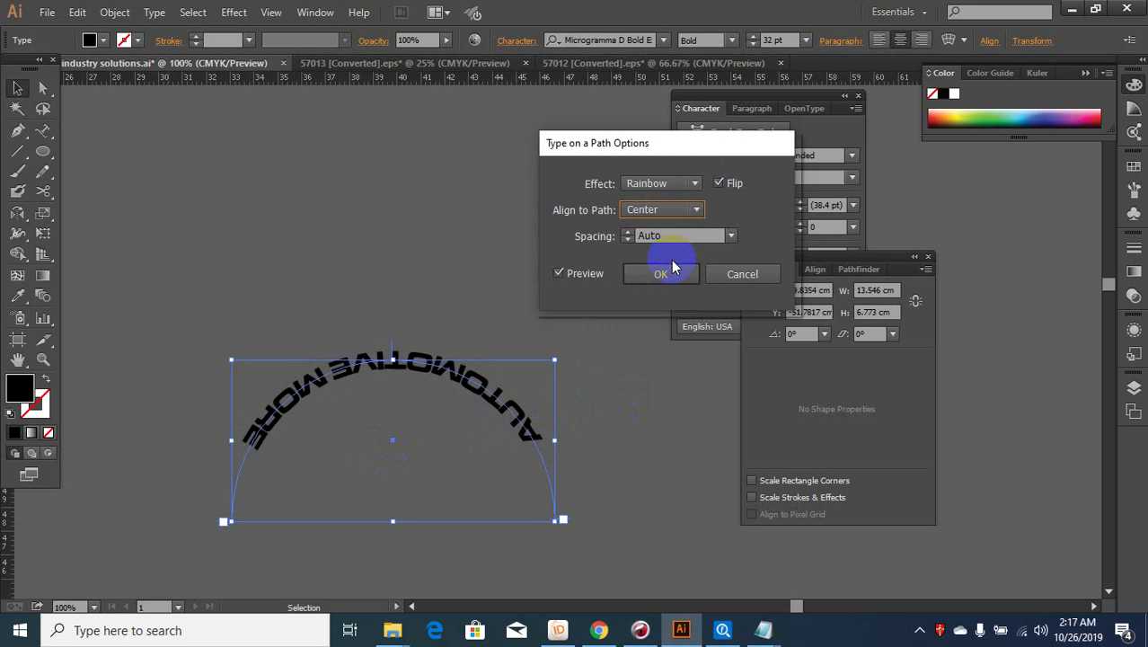
pyautogui.click(669, 214)
pyautogui.click(652, 286)
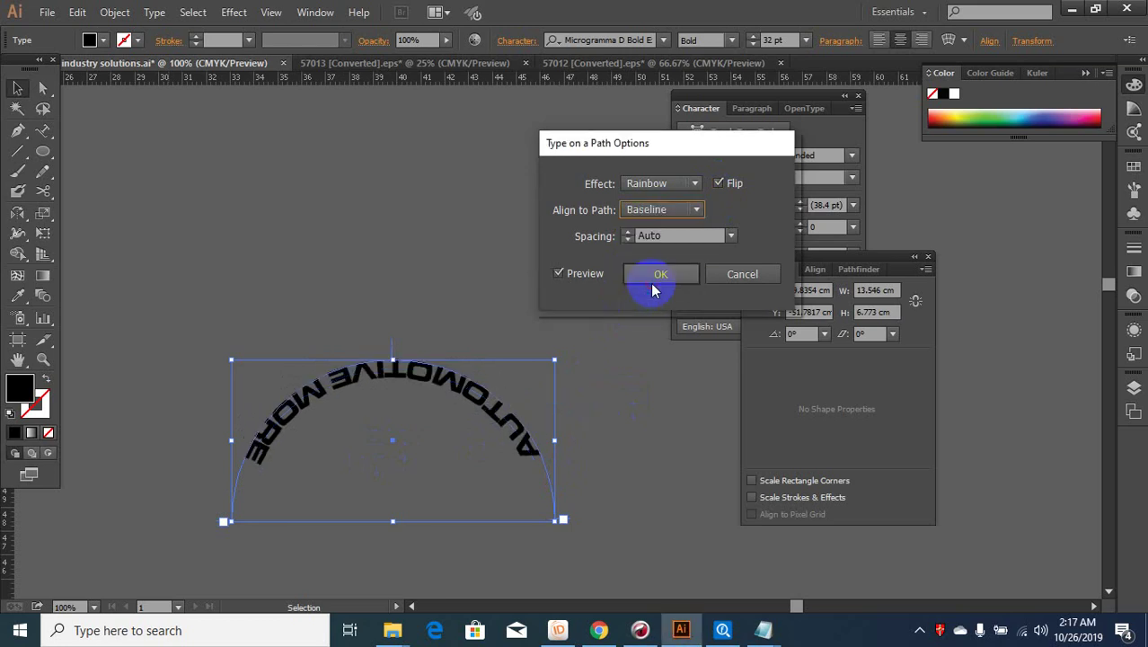
pyautogui.click(670, 214)
pyautogui.click(665, 248)
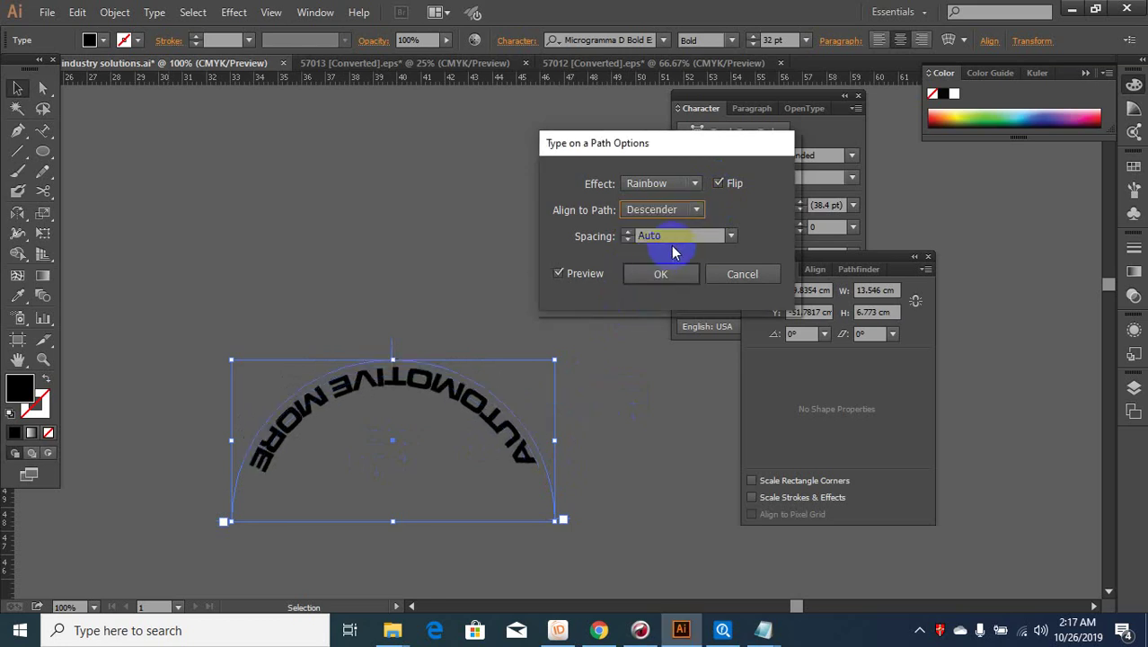
pyautogui.click(718, 184)
pyautogui.click(716, 183)
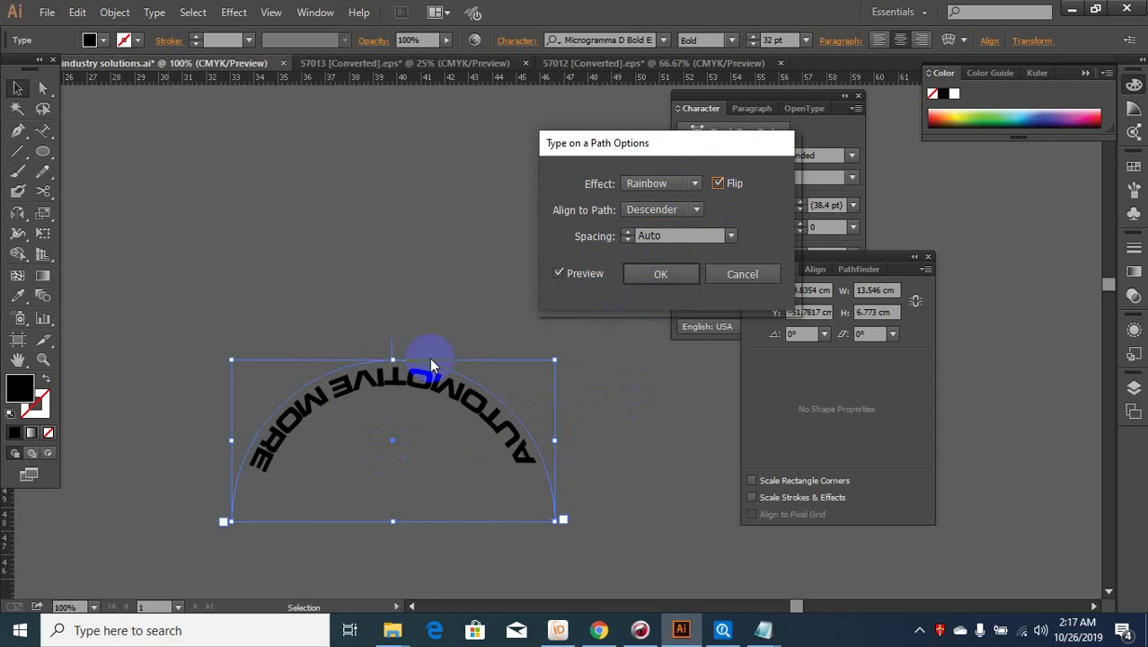
pyautogui.click(669, 214)
pyautogui.click(718, 184)
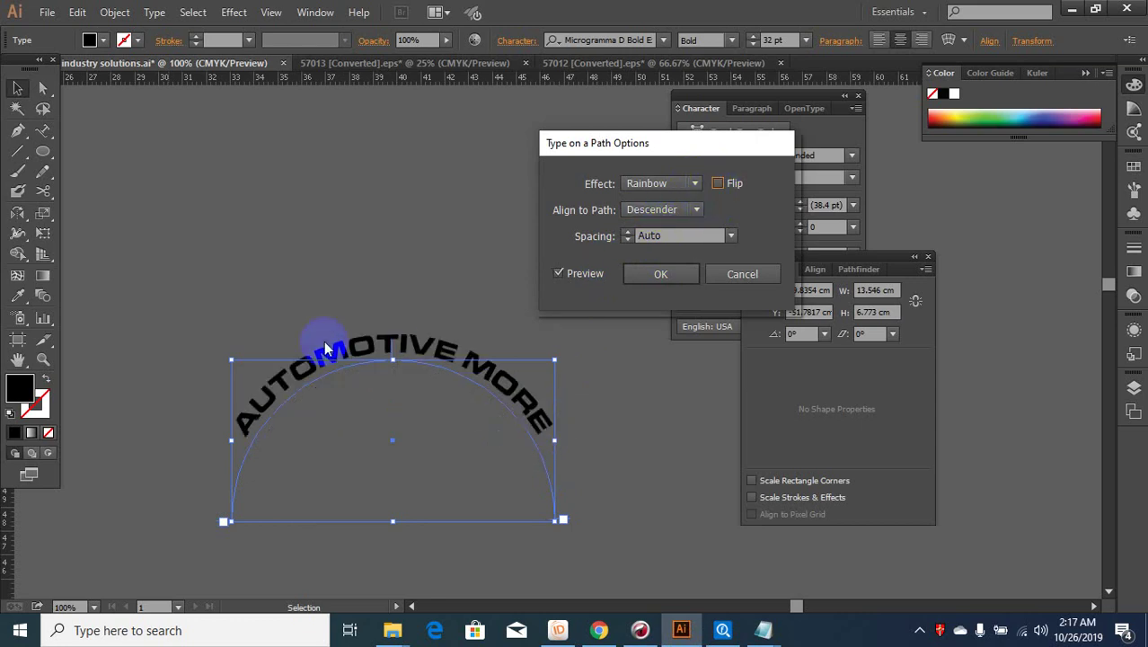
pyautogui.click(662, 274)
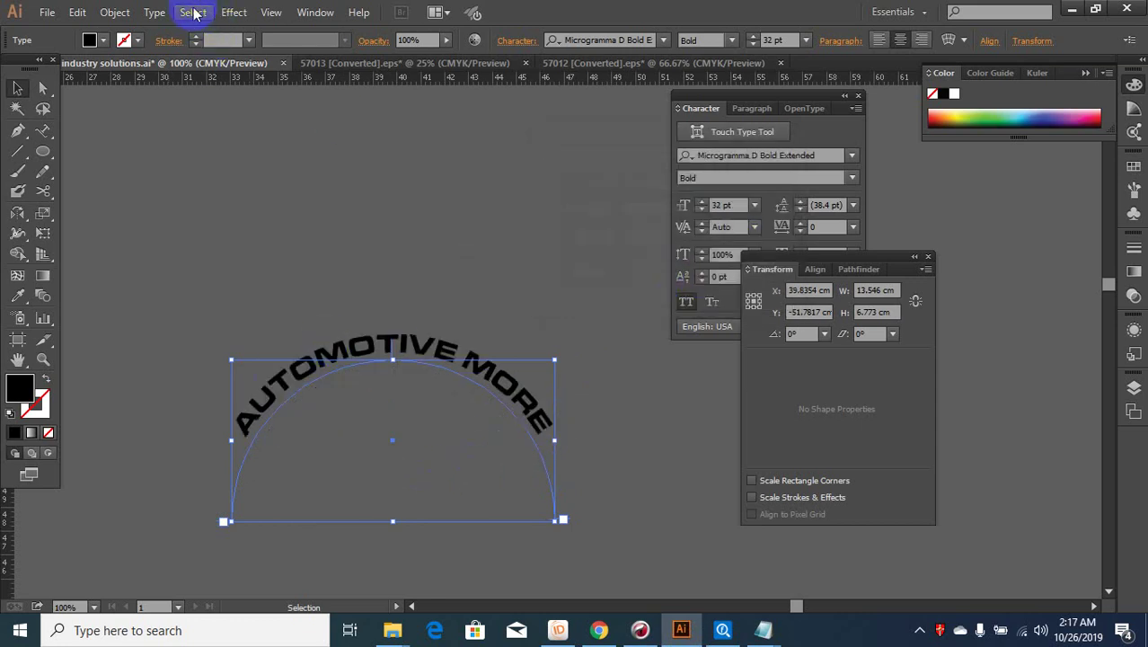
# Turn on Flip in Type on a Path Options so AUTOMOTIVE MORE runs inside the arc.
pyautogui.click(155, 12)
pyautogui.moveTo(269, 173)
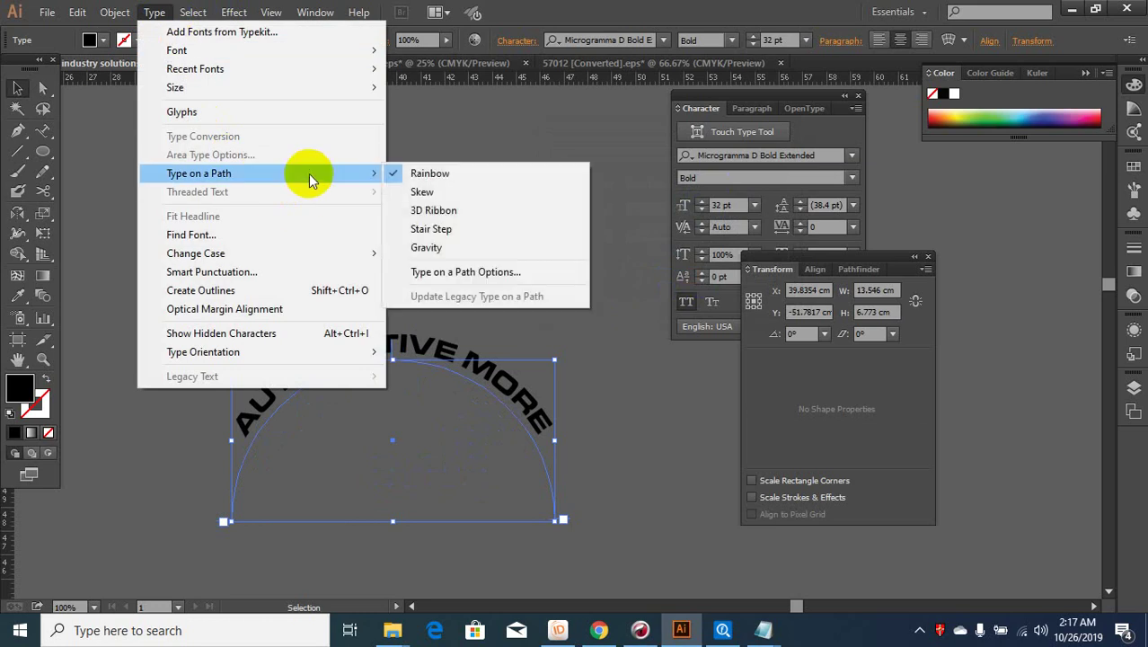
pyautogui.click(438, 272)
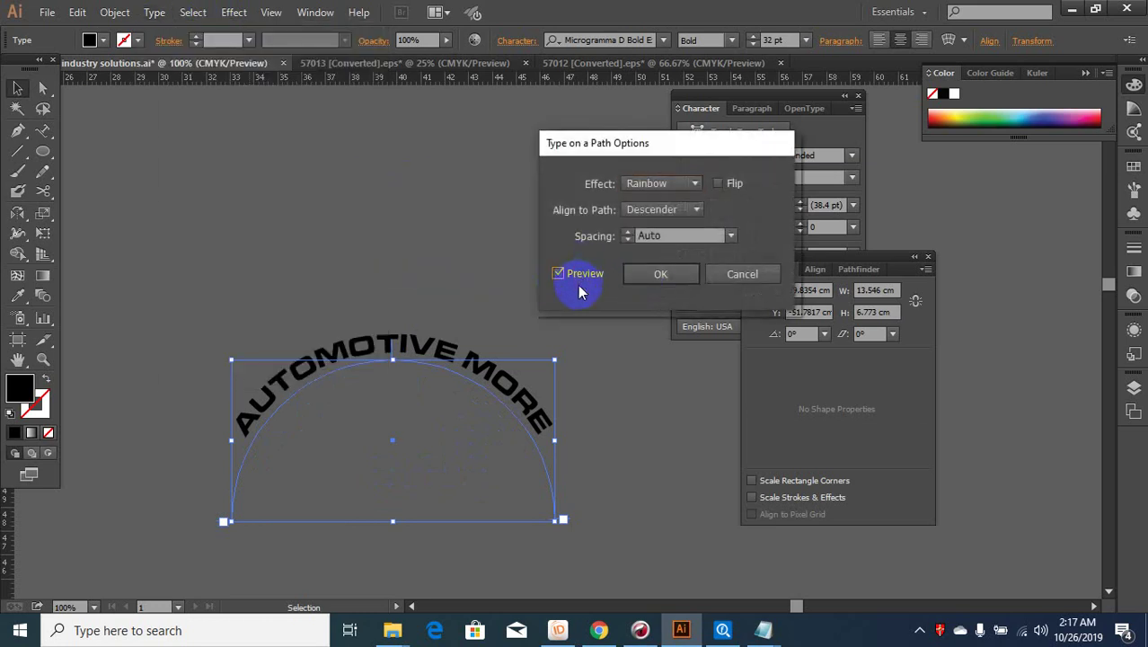
pyautogui.click(718, 183)
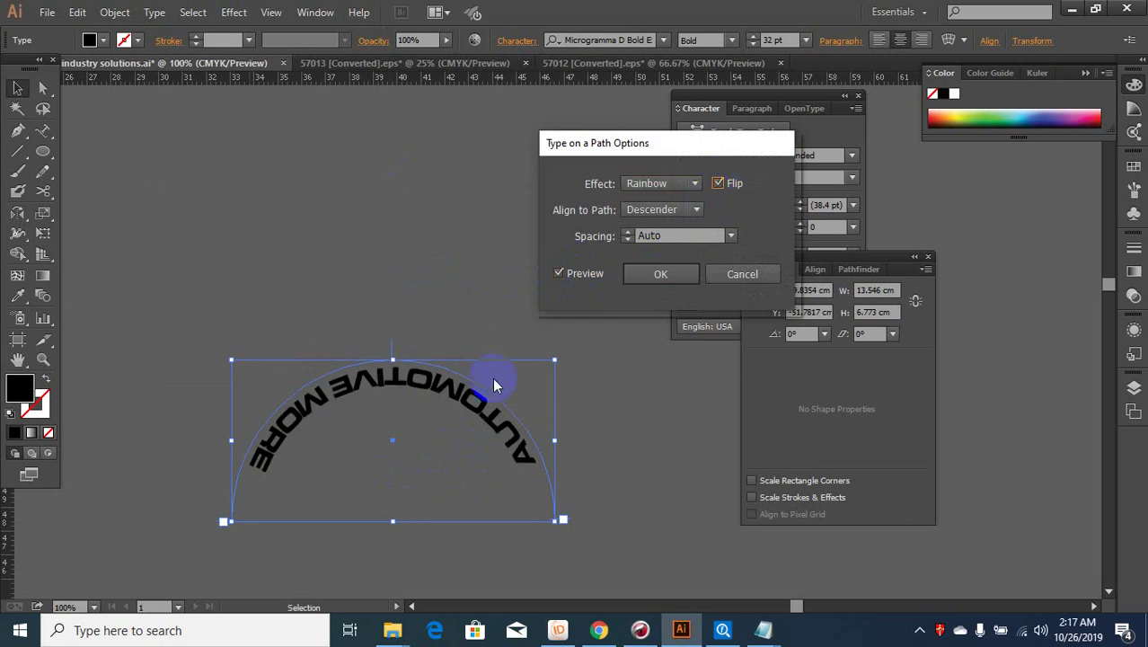
pyautogui.click(664, 270)
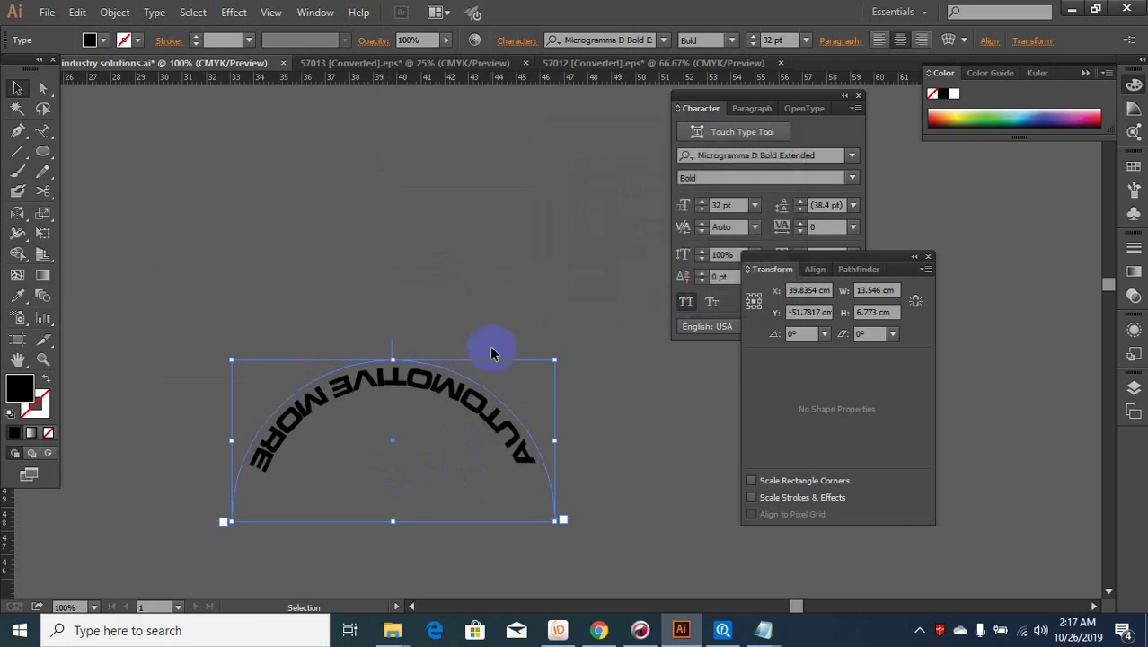
pyautogui.scroll(-3, 490, 322)
pyautogui.click(17, 87)
pyautogui.click(513, 448)
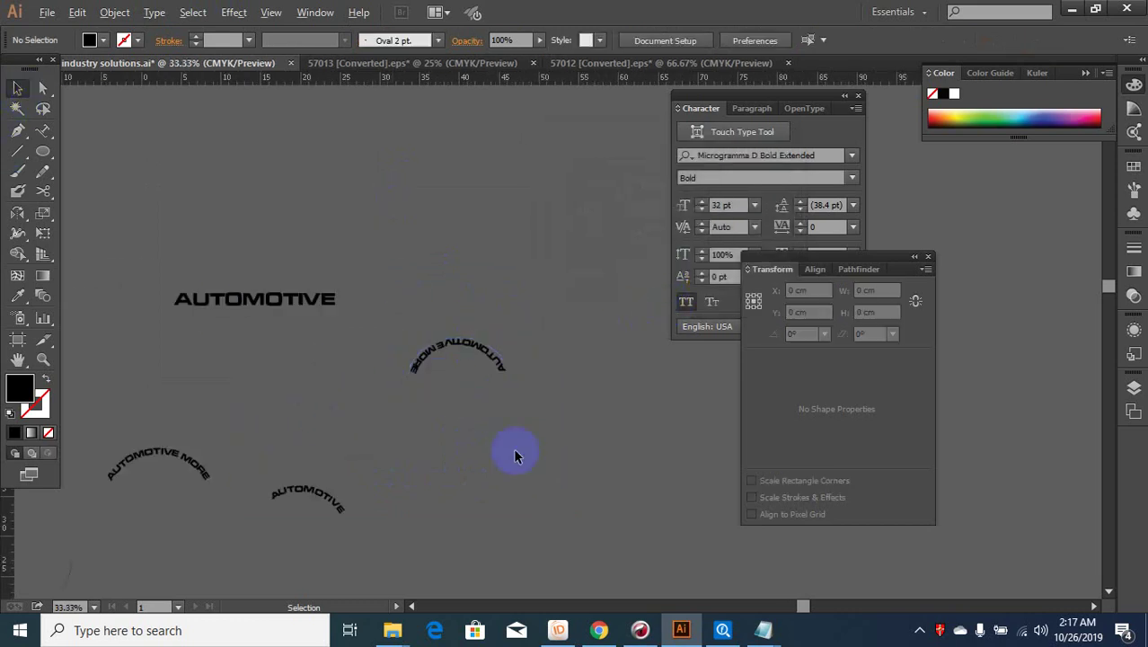
pyautogui.scroll(-1, 513, 447)
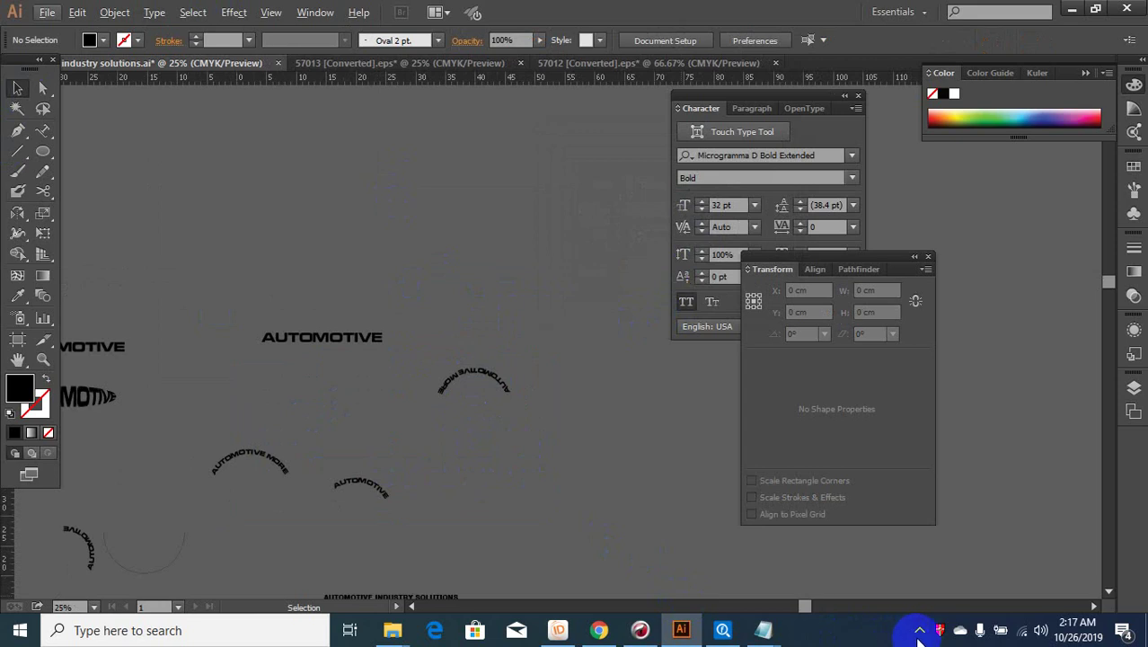